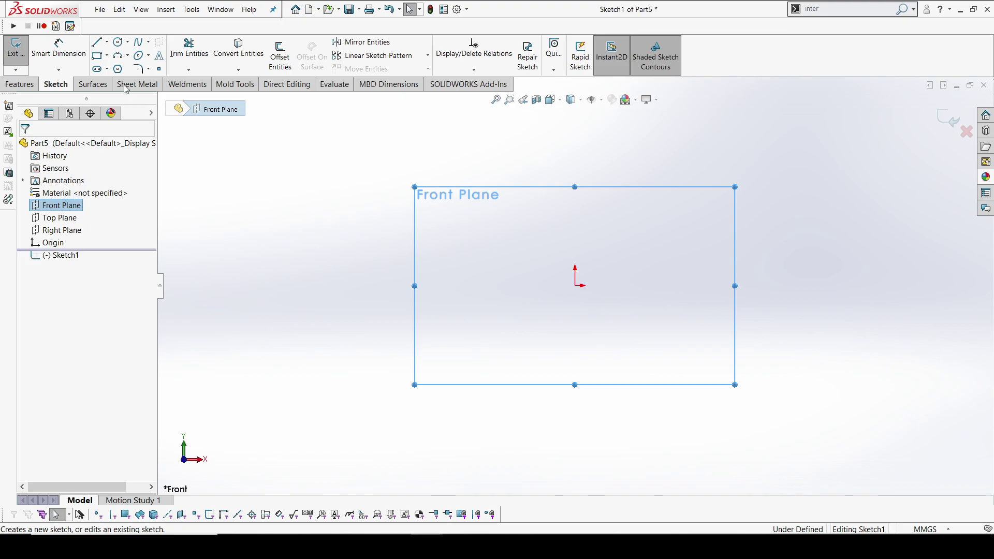
Sketch a line on the Front Plane sloping down from the origin, spanning about 155 mm horizontally.
{"action": "left_click", "coordinate": [98, 43]}
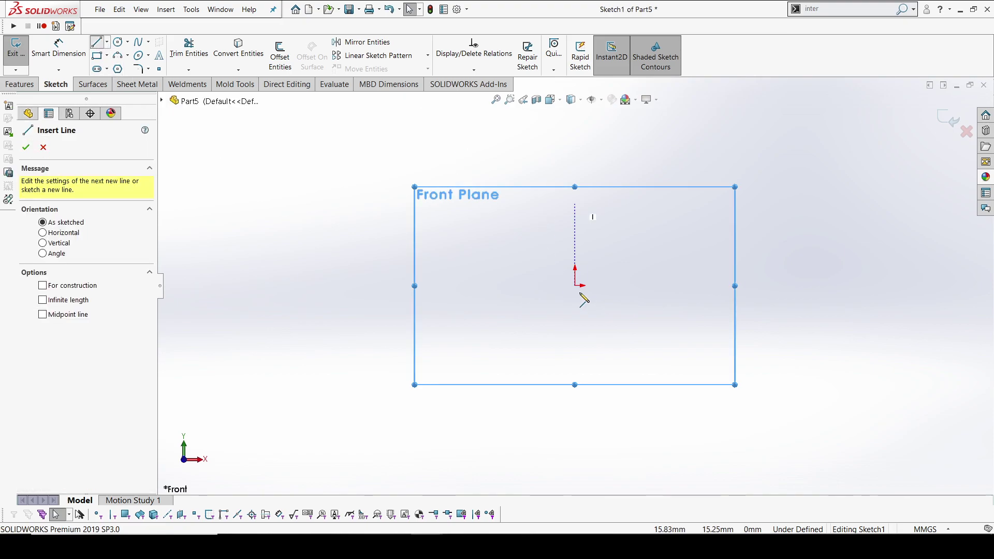
{"action": "left_click", "coordinate": [577, 286]}
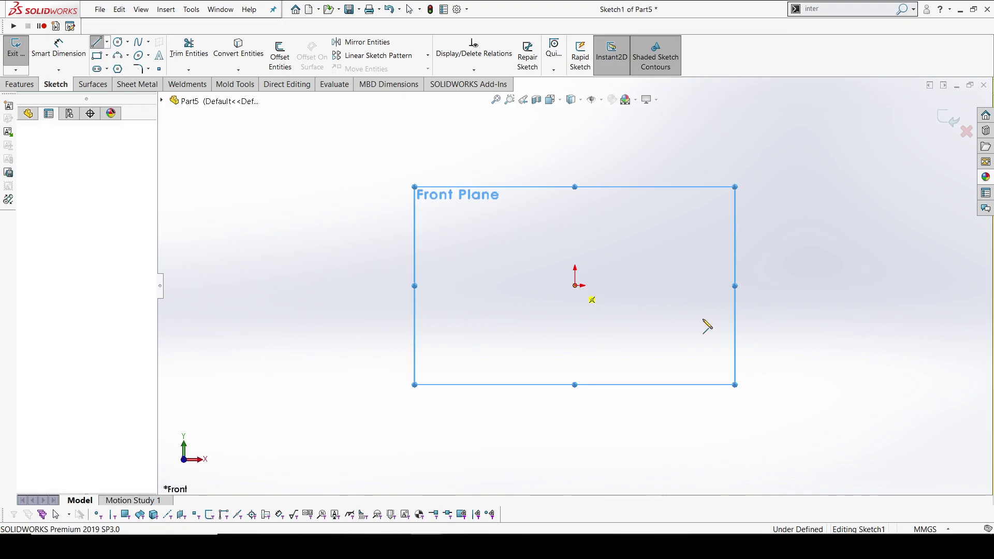
{"action": "left_click", "coordinate": [855, 375]}
{"action": "right_click", "coordinate": [646, 170]}
{"action": "left_click", "coordinate": [673, 193]}
{"action": "scroll", "coordinate": [682, 273], "scroll_direction": "down", "scroll_amount": 2}
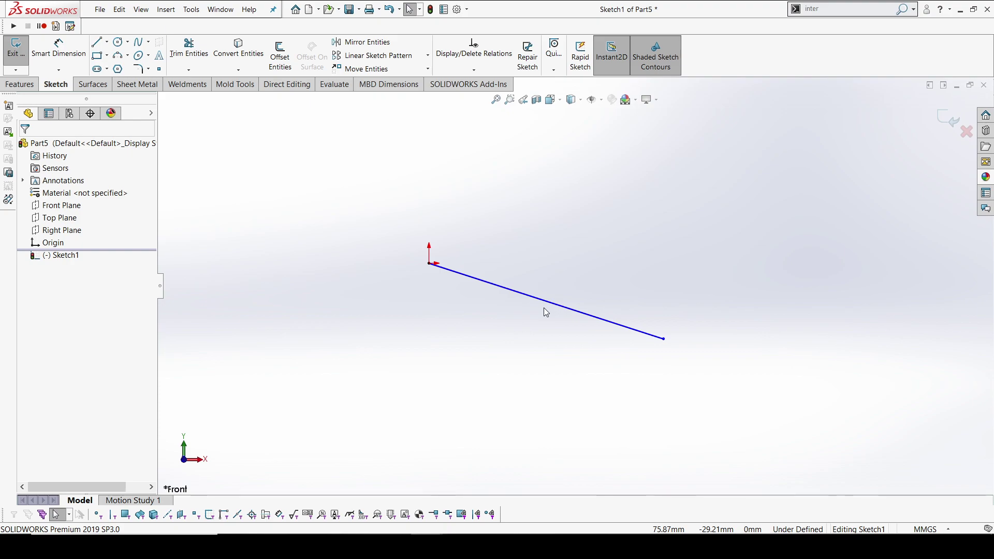
Dimension the horizontal distance between the line's two endpoints as 300 mm.
{"action": "left_click", "coordinate": [59, 49]}
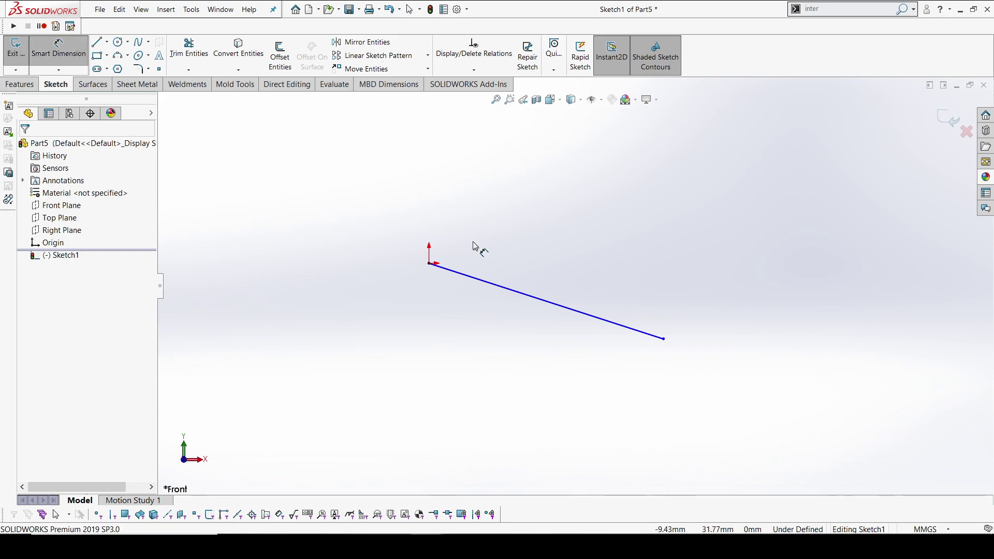
{"action": "left_click", "coordinate": [429, 264]}
{"action": "left_click", "coordinate": [664, 339]}
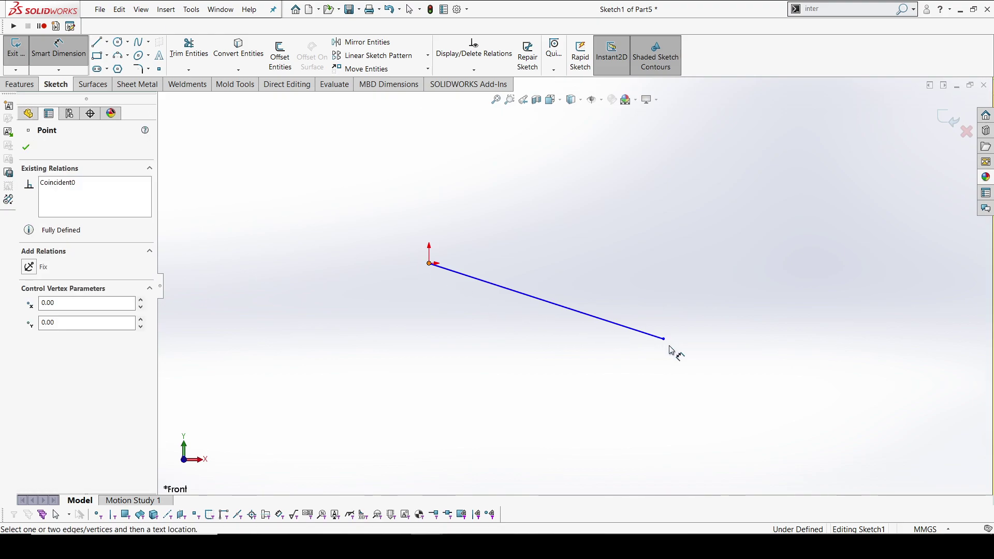
{"action": "left_click", "coordinate": [572, 184]}
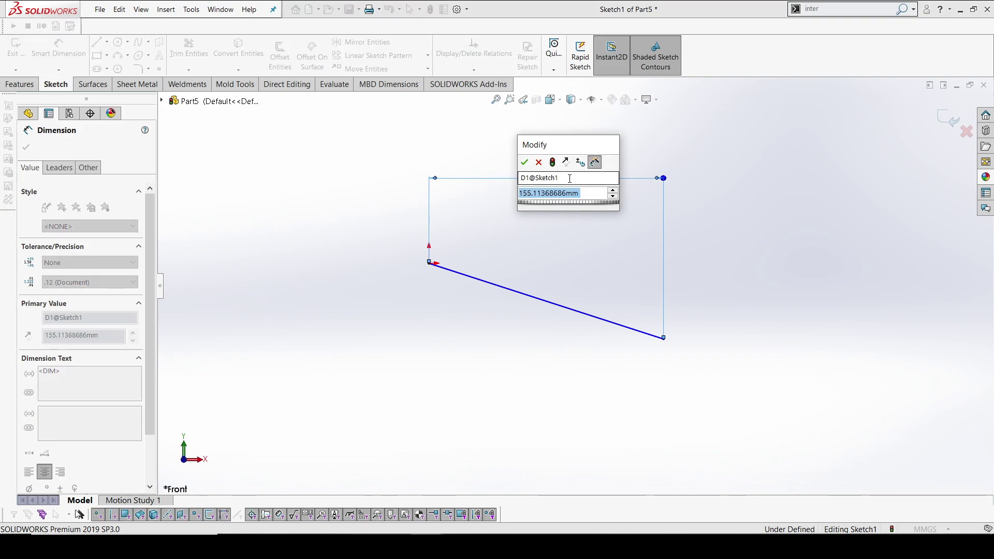
{"action": "type", "text": "300"}
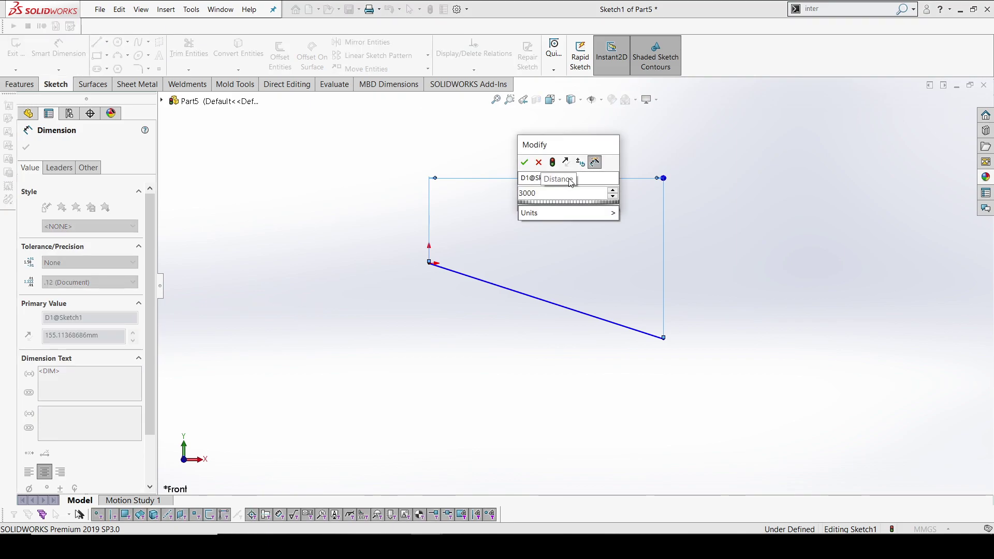
{"action": "key", "text": "Return"}
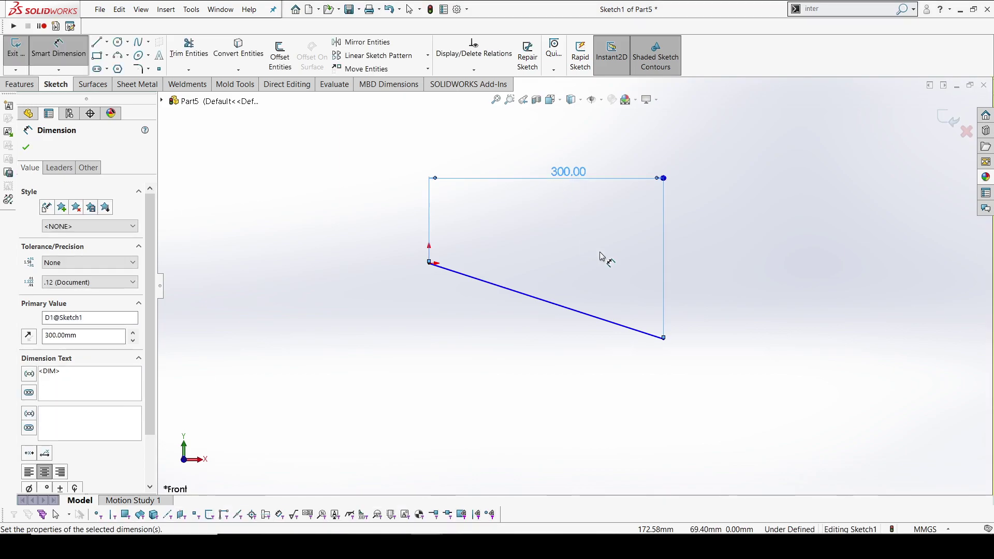
Dimension the vertical distance between the line's endpoints as 200 mm and exit the sketch.
{"action": "left_click", "coordinate": [429, 263]}
{"action": "left_click", "coordinate": [664, 339]}
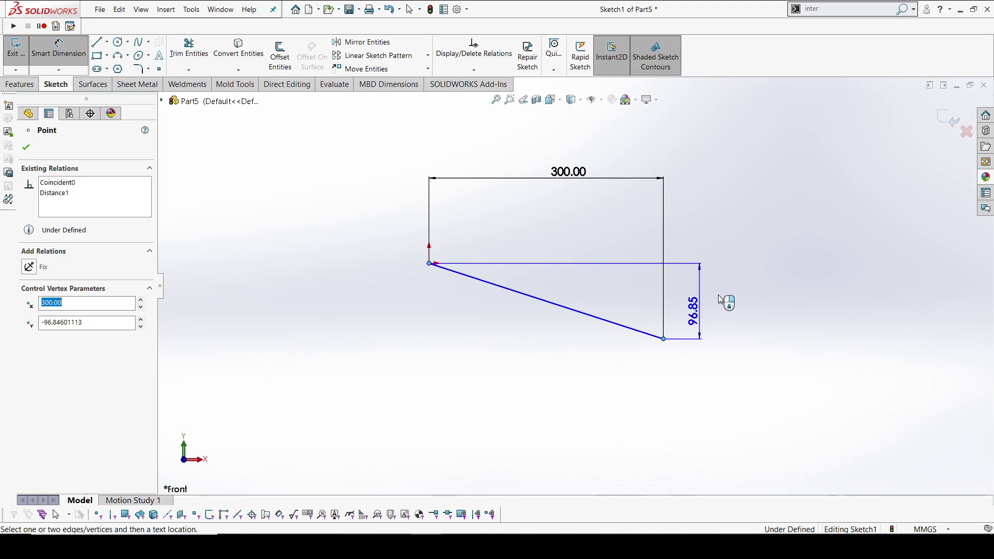
{"action": "left_click", "coordinate": [723, 297]}
{"action": "type", "text": "200"}
{"action": "key", "text": "Return"}
{"action": "middle_click_drag", "start_coordinate": [548, 328], "coordinate": [549, 324]}
{"action": "left_click", "coordinate": [952, 120]}
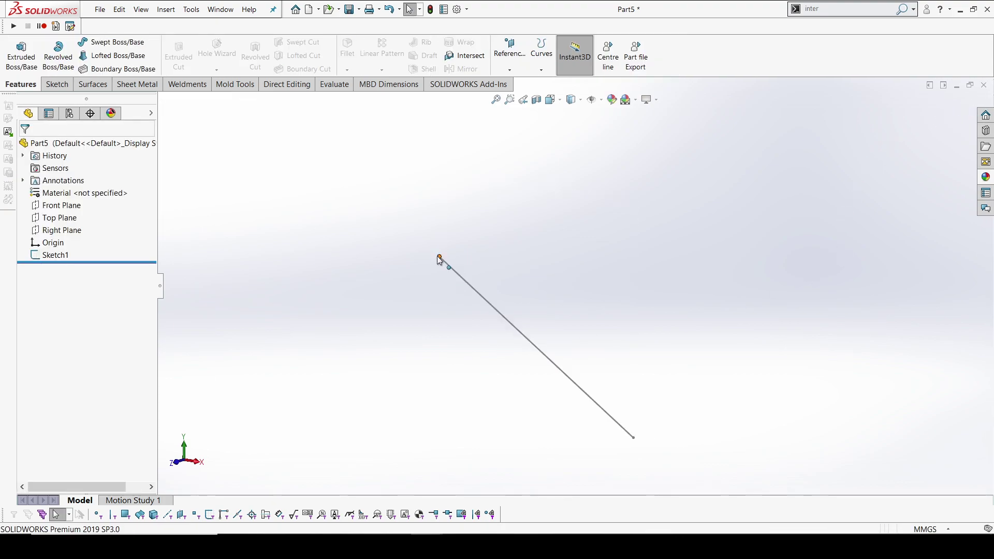
Start a sketch on the Right Plane and draw a line about 340 mm long sloping down from the origin.
{"action": "left_click", "coordinate": [54, 230]}
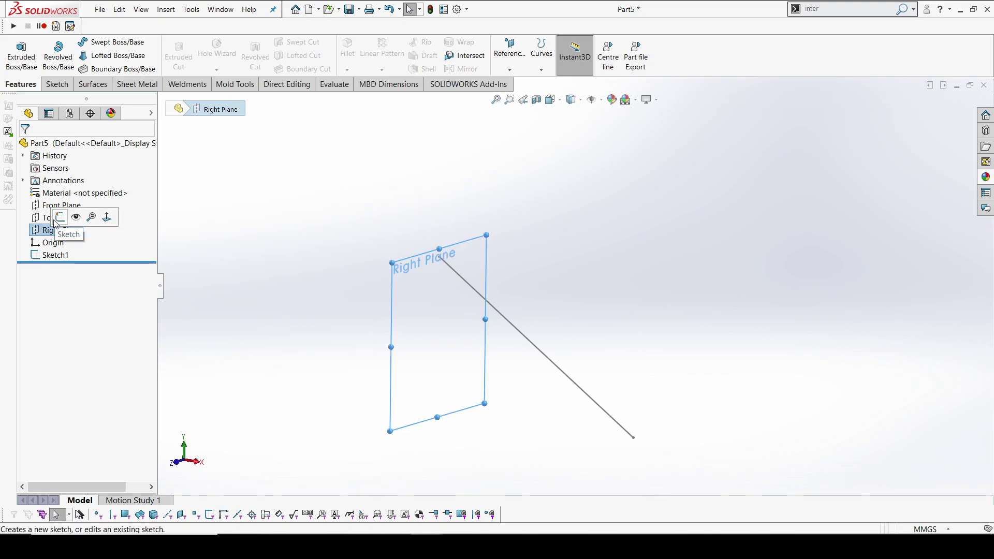
{"action": "left_click", "coordinate": [59, 217]}
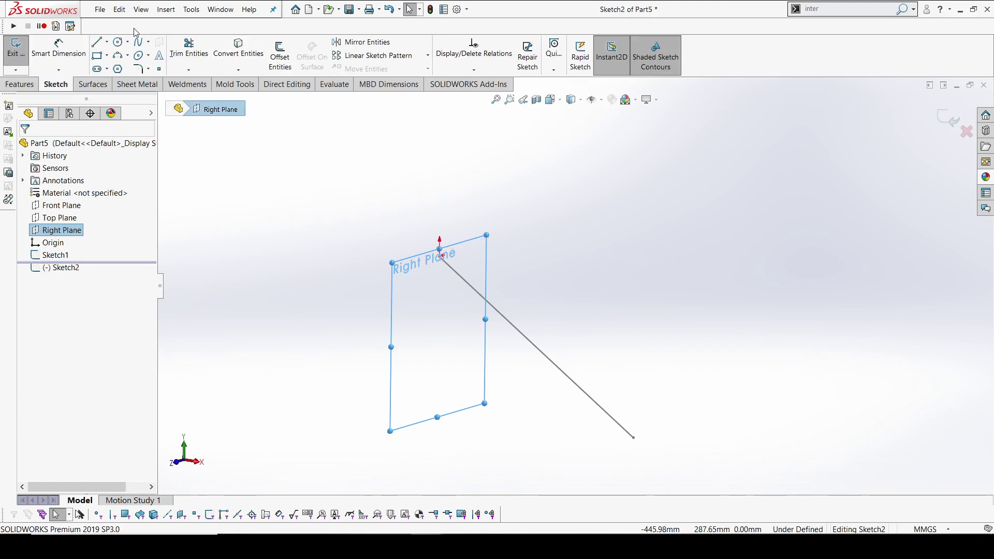
{"action": "key", "text": "l"}
{"action": "scroll", "coordinate": [444, 265], "scroll_direction": "down", "scroll_amount": 5}
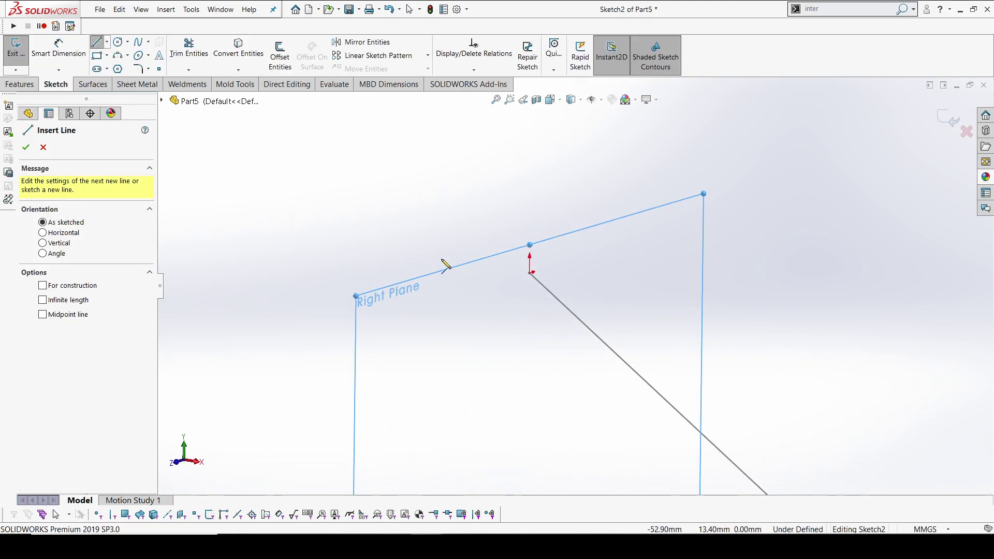
{"action": "left_click", "coordinate": [530, 273]}
{"action": "scroll", "coordinate": [518, 356], "scroll_direction": "up", "scroll_amount": 3}
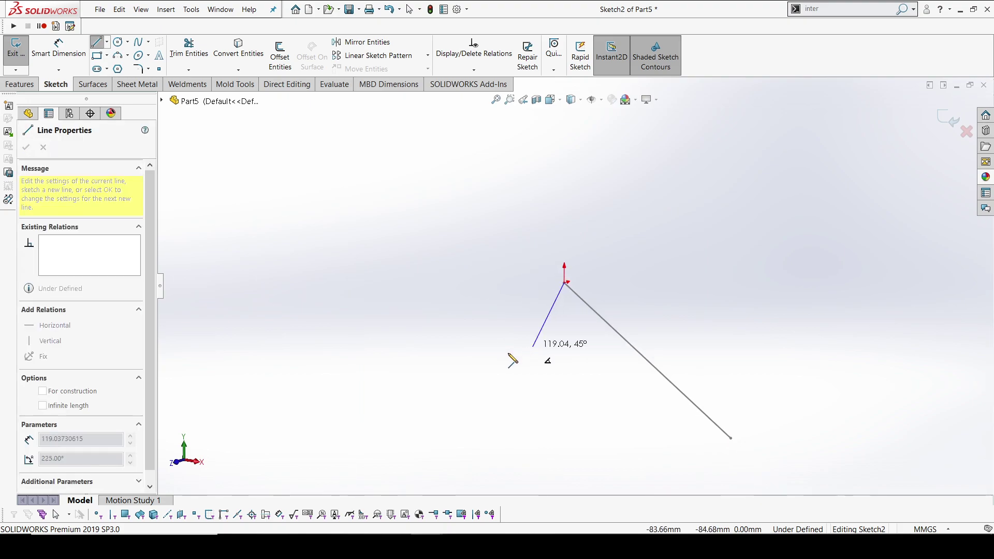
{"action": "left_click", "coordinate": [455, 428]}
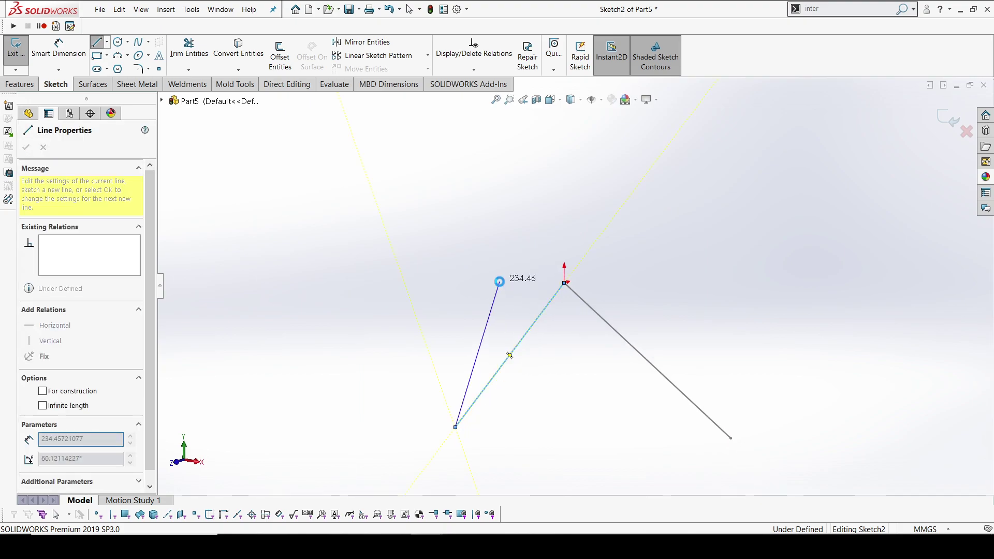
{"action": "key", "text": "Escape"}
Dimension the horizontal distance between the endpoints of the Right Plane line as 300 mm.
{"action": "middle_click_drag", "start_coordinate": [567, 284], "coordinate": [491, 271]}
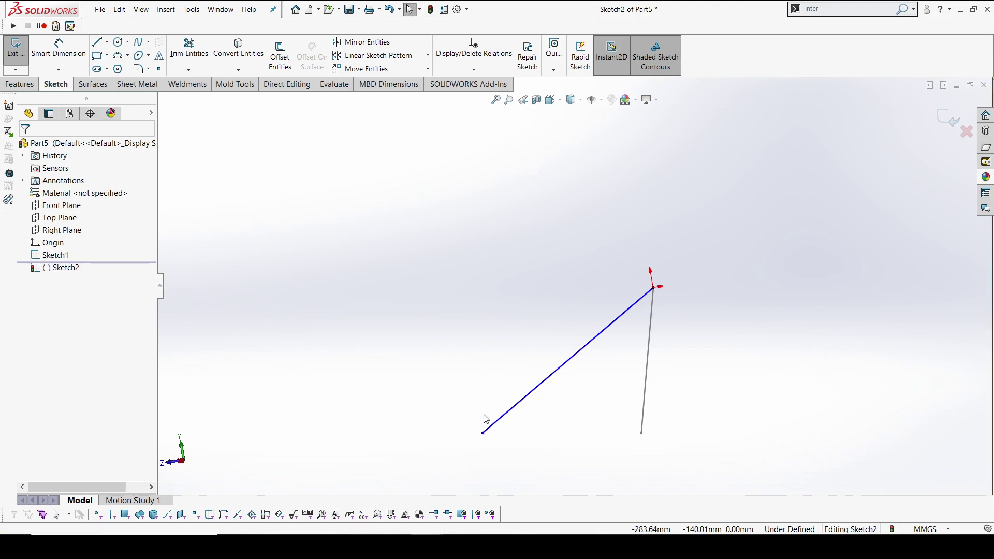
{"action": "key", "text": "space"}
{"action": "key", "text": "Escape"}
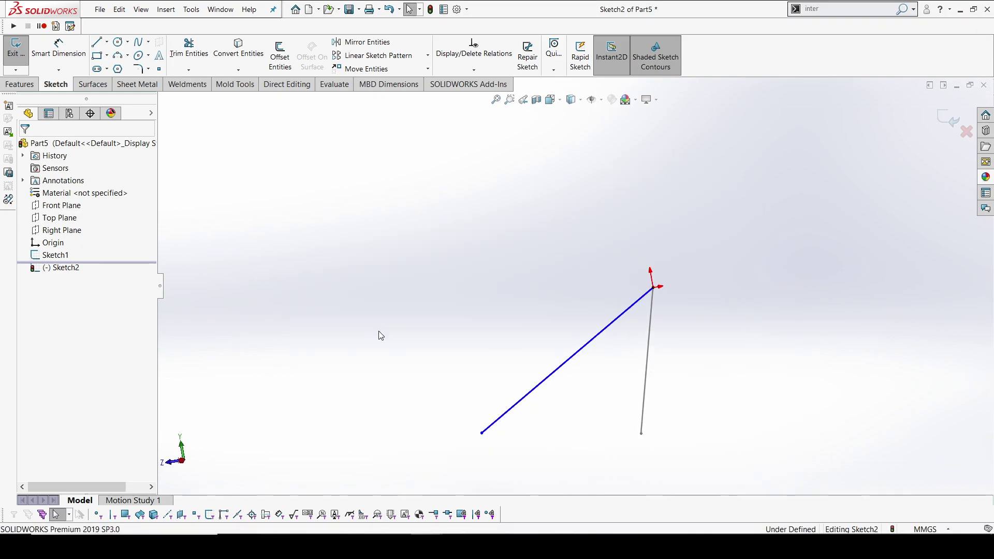
{"action": "key", "text": "ctrl+4"}
{"action": "key", "text": "d"}
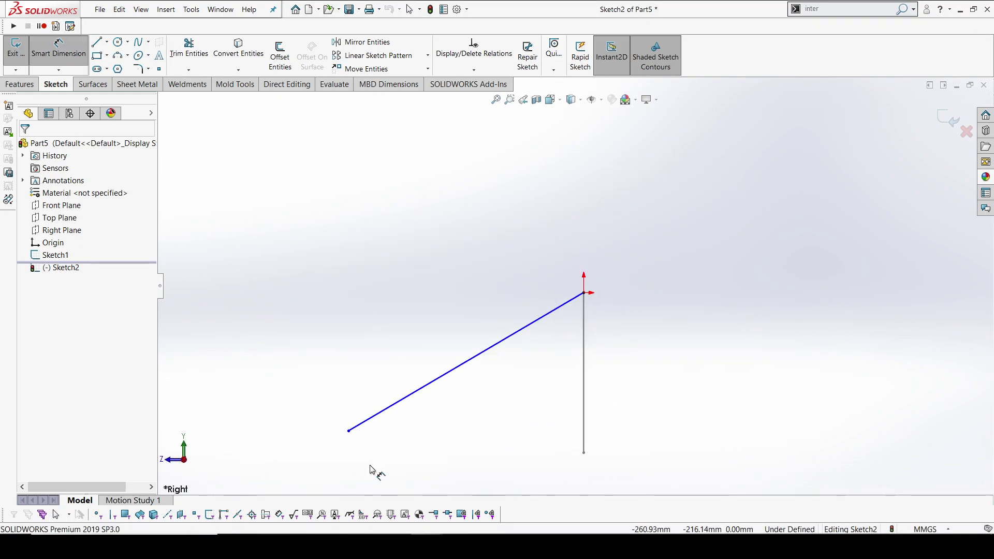
{"action": "left_click", "coordinate": [349, 430]}
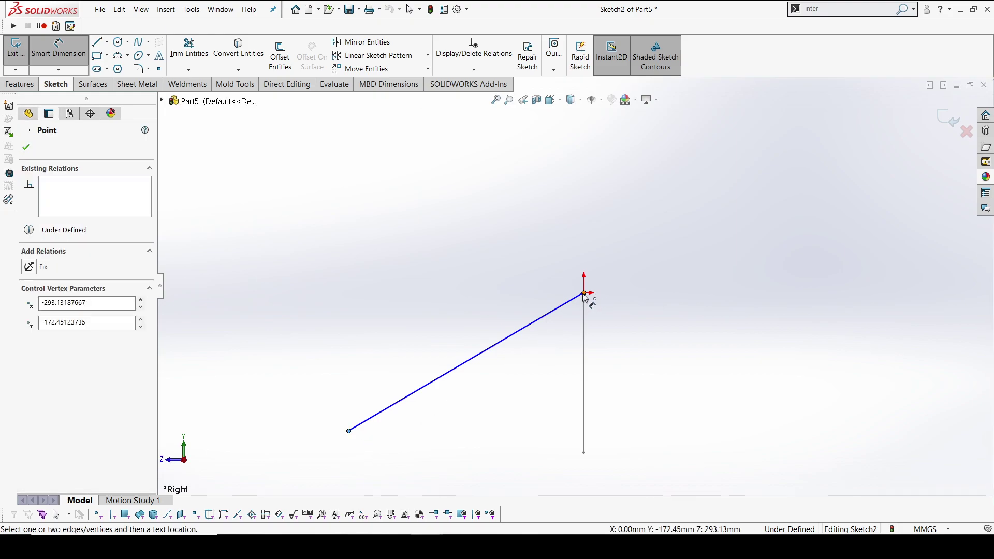
{"action": "left_click", "coordinate": [584, 294]}
{"action": "left_click", "coordinate": [496, 206]}
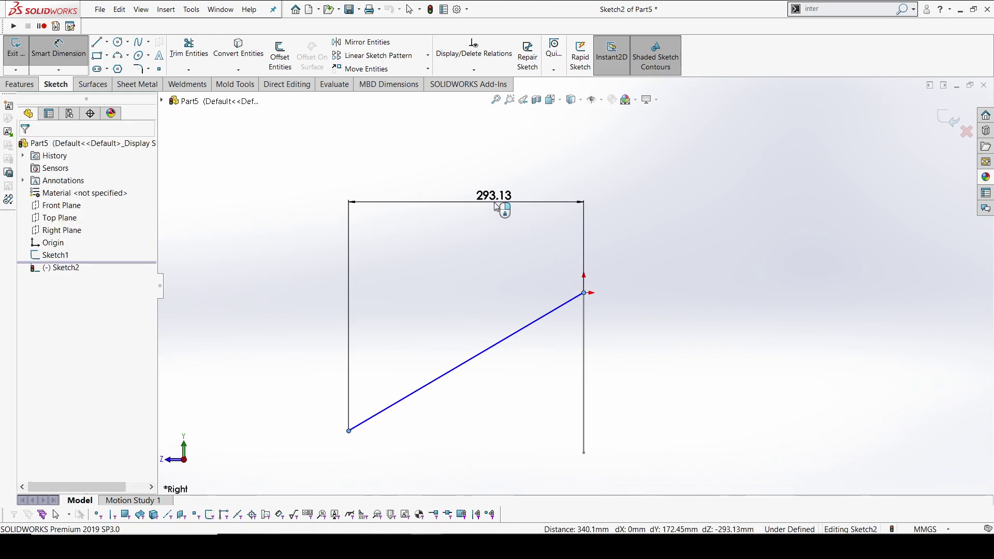
{"action": "type", "text": "300"}
{"action": "key", "text": "Return"}
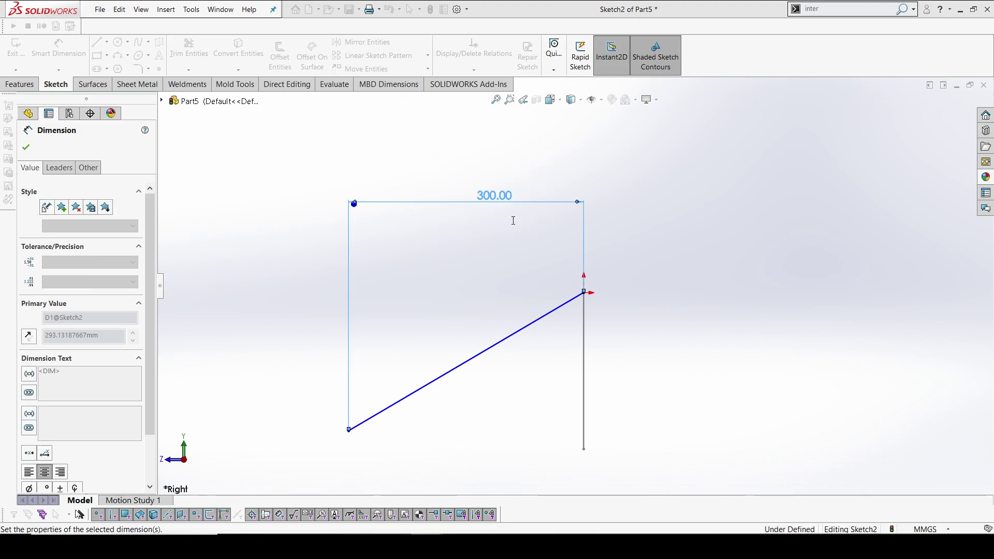
{"action": "left_click", "coordinate": [781, 314]}
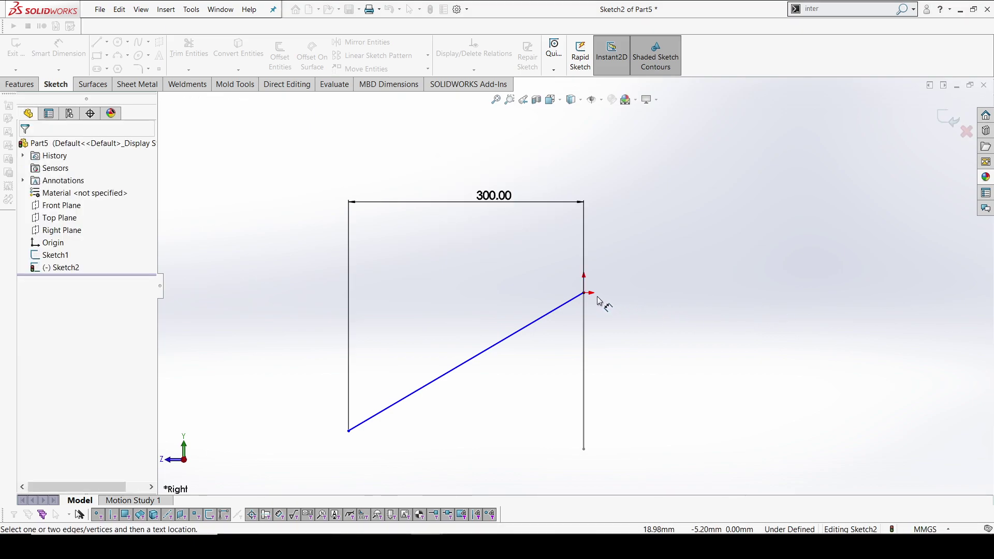
{"action": "key", "text": "Escape"}
Align the Right Plane line's free end horizontally with the lower end of the Front Plane line, and exit the sketch.
{"action": "left_click", "coordinate": [348, 431]}
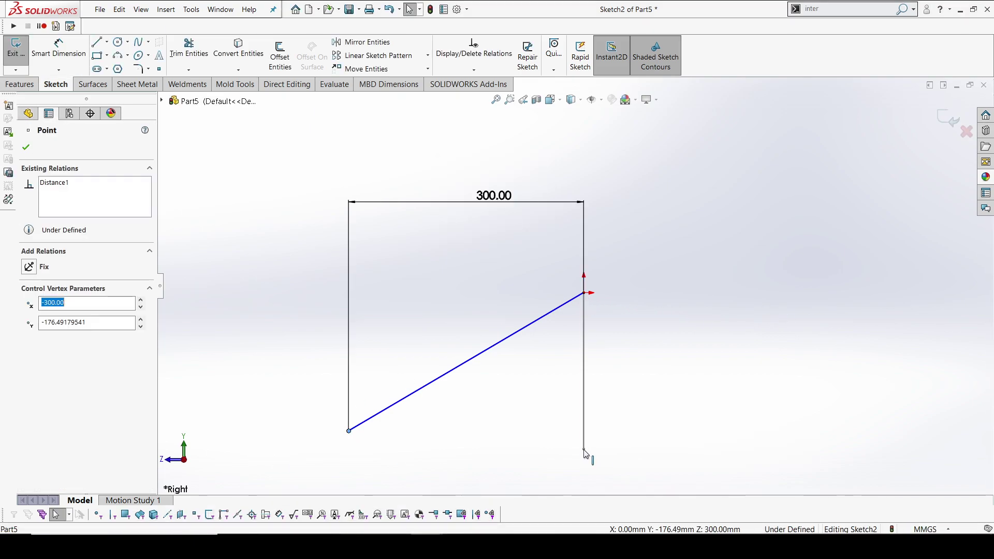
{"action": "left_click_drag", "start_coordinate": [587, 454], "coordinate": [611, 452]}
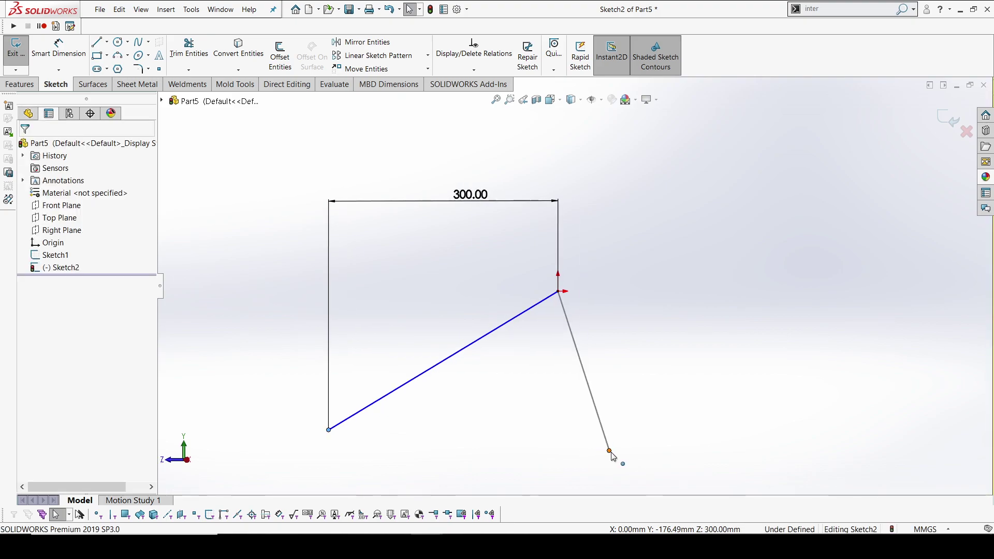
{"action": "left_click", "coordinate": [610, 452], "text": "ctrl"}
{"action": "left_click", "coordinate": [641, 406]}
{"action": "left_click", "coordinate": [639, 316]}
{"action": "mouse_move", "coordinate": [638, 315]}
{"action": "middle_mouse_down"}
{"action": "mouse_move", "coordinate": [582, 318]}
{"action": "mouse_move", "coordinate": [572, 424]}
{"action": "mouse_move", "coordinate": [641, 401]}
{"action": "mouse_move", "coordinate": [586, 368]}
{"action": "middle_mouse_up"}
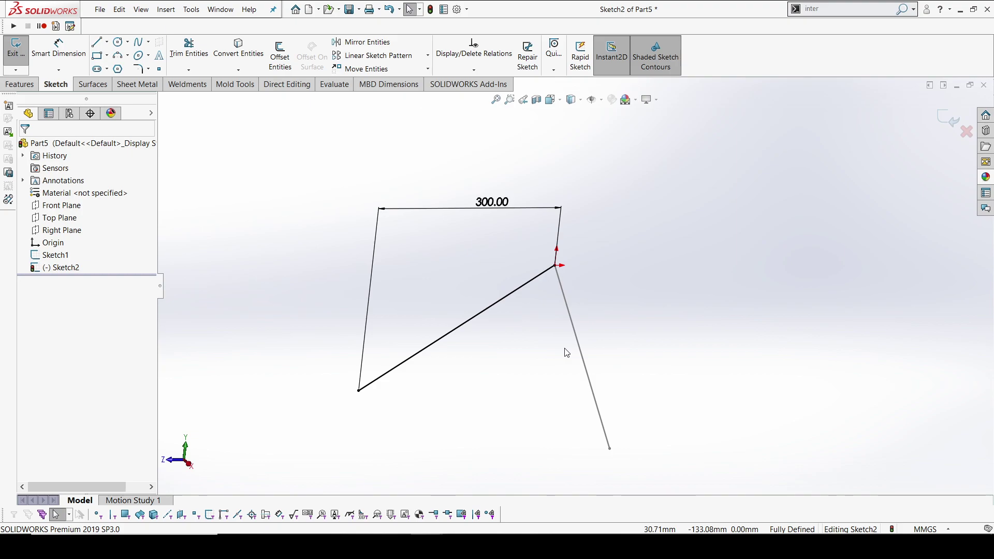
{"action": "left_click", "coordinate": [940, 114]}
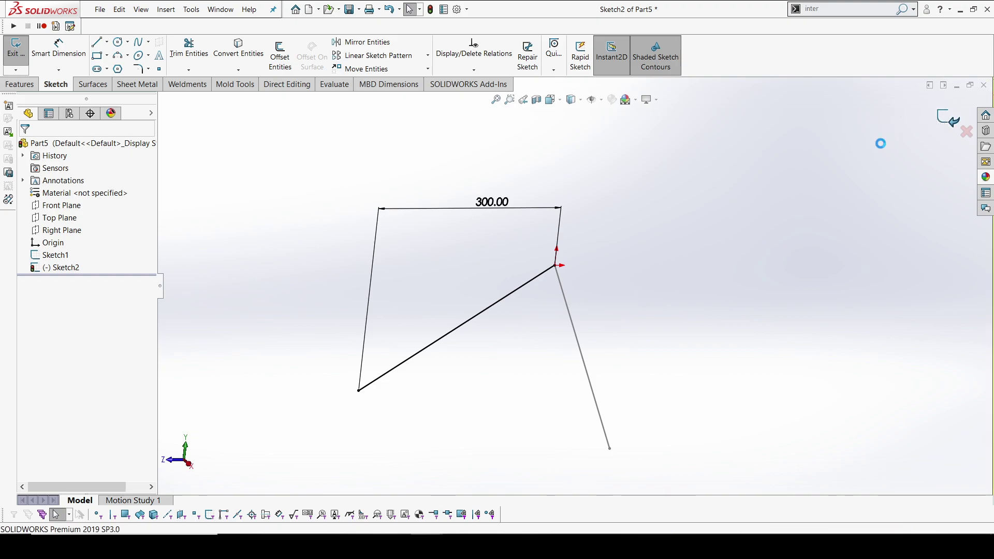
Create a reference plane parallel to the Front Plane through the lower endpoint of the Right Plane line.
{"action": "mouse_move", "coordinate": [612, 328]}
{"action": "middle_mouse_down"}
{"action": "mouse_move", "coordinate": [554, 304]}
{"action": "mouse_move", "coordinate": [564, 326]}
{"action": "mouse_move", "coordinate": [626, 335]}
{"action": "mouse_move", "coordinate": [615, 291]}
{"action": "mouse_move", "coordinate": [633, 351]}
{"action": "mouse_move", "coordinate": [623, 347]}
{"action": "middle_mouse_up"}
{"action": "left_click", "coordinate": [626, 335]}
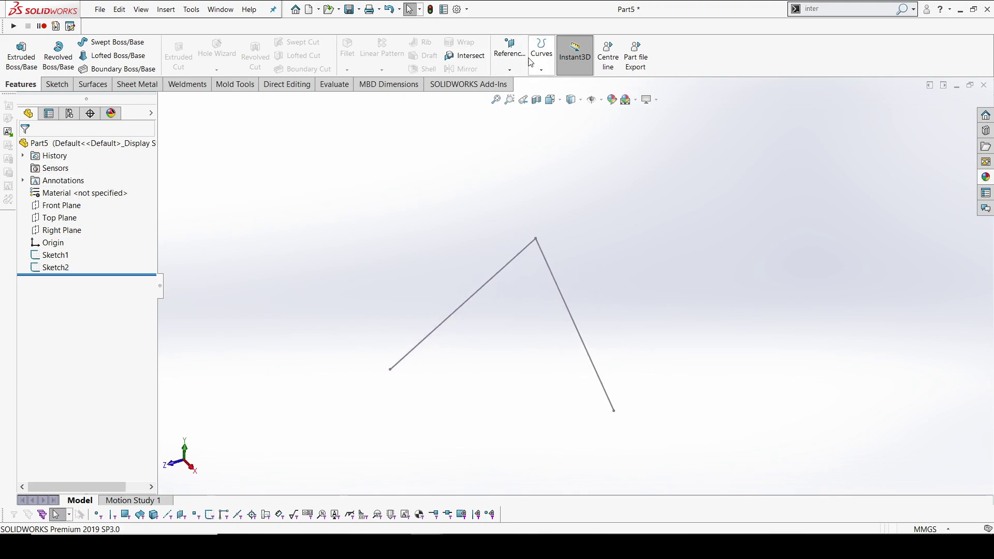
{"action": "left_click", "coordinate": [510, 54]}
{"action": "left_click", "coordinate": [515, 82]}
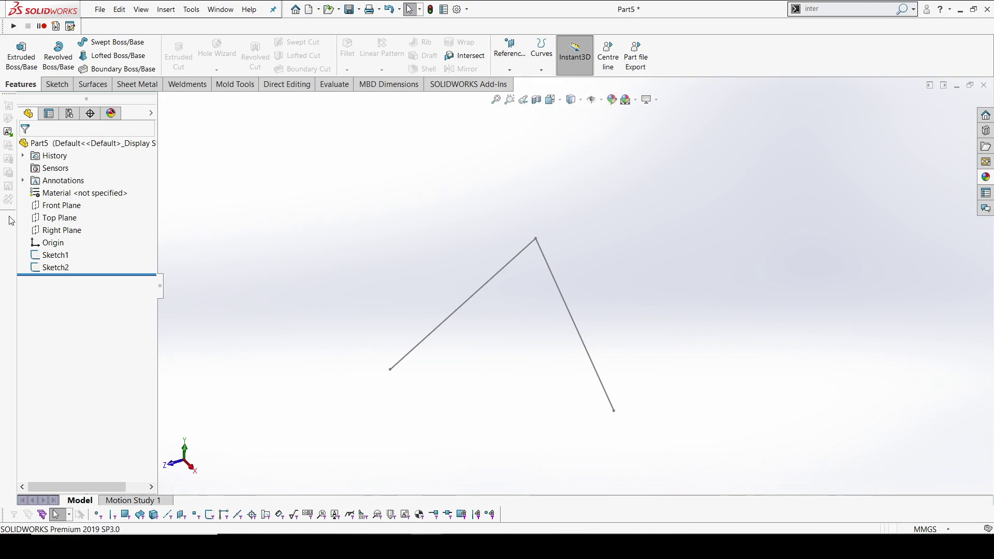
{"action": "left_click", "coordinate": [61, 206]}
{"action": "left_click", "coordinate": [509, 55]}
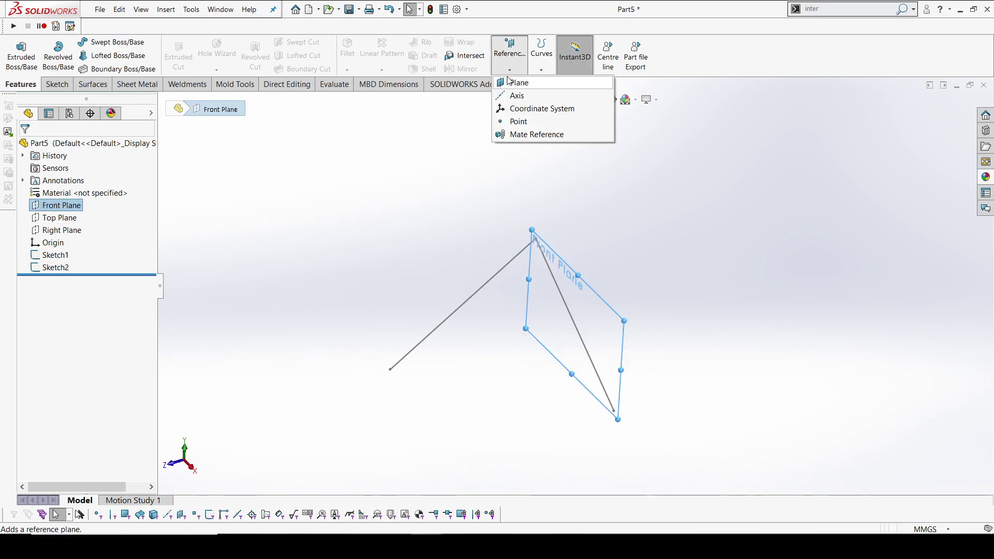
{"action": "left_click", "coordinate": [390, 370]}
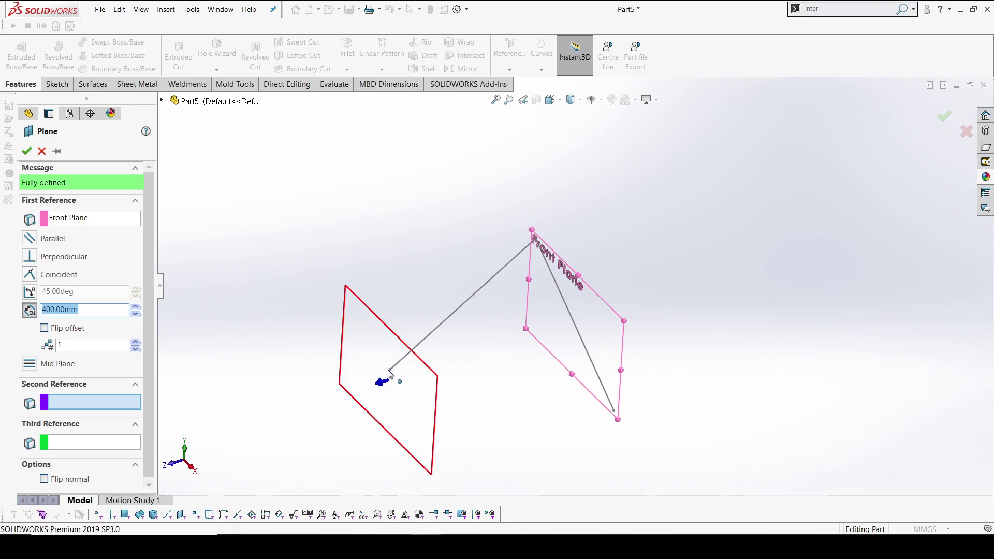
{"action": "left_click", "coordinate": [30, 150]}
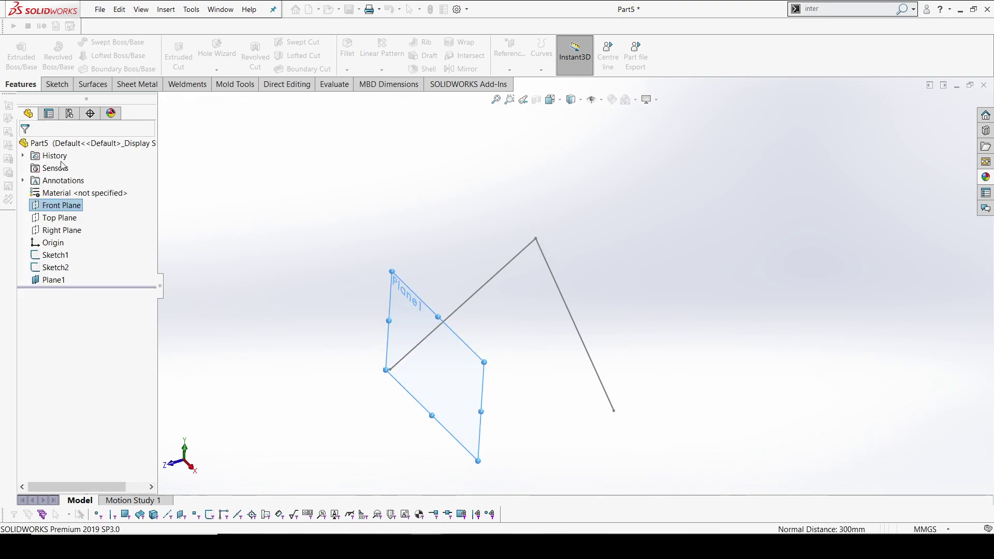
Start a sketch on the new reference plane and draw a line sloping upward from the Right Plane line's lower endpoint.
{"action": "mouse_move", "coordinate": [415, 263]}
{"action": "middle_mouse_down"}
{"action": "mouse_move", "coordinate": [477, 284]}
{"action": "mouse_move", "coordinate": [406, 227]}
{"action": "middle_mouse_up"}
{"action": "right_click", "coordinate": [405, 227]}
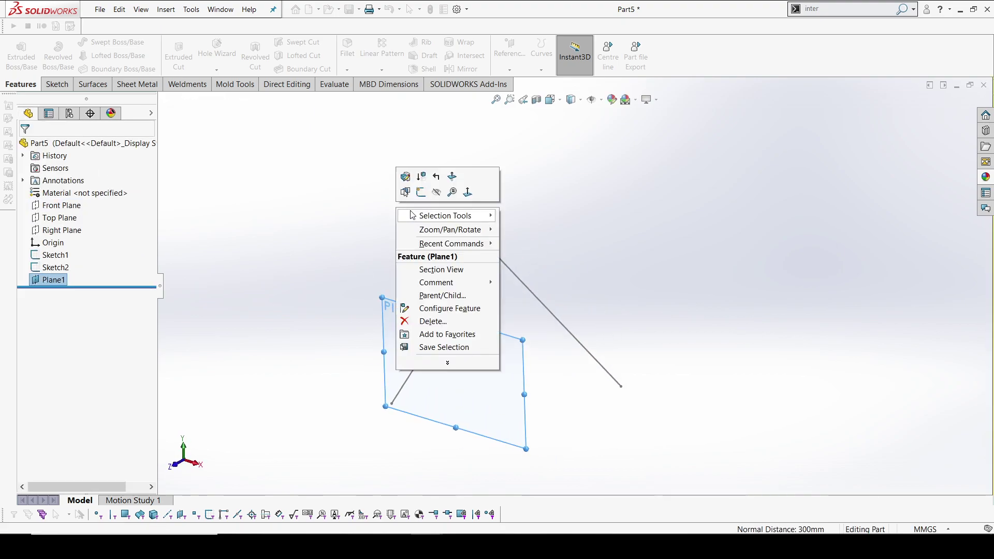
{"action": "left_click", "coordinate": [421, 192]}
{"action": "left_click", "coordinate": [96, 42]}
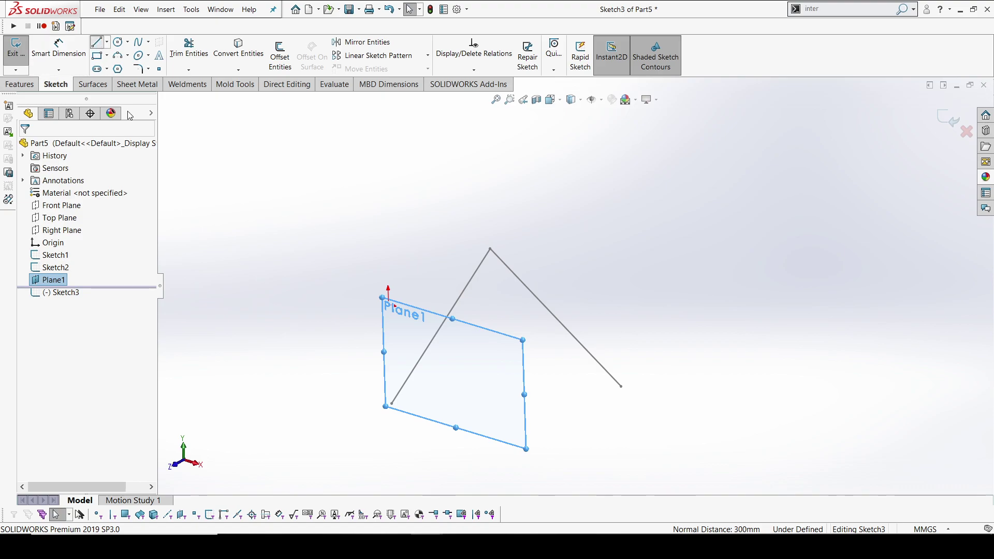
{"action": "left_click", "coordinate": [391, 405]}
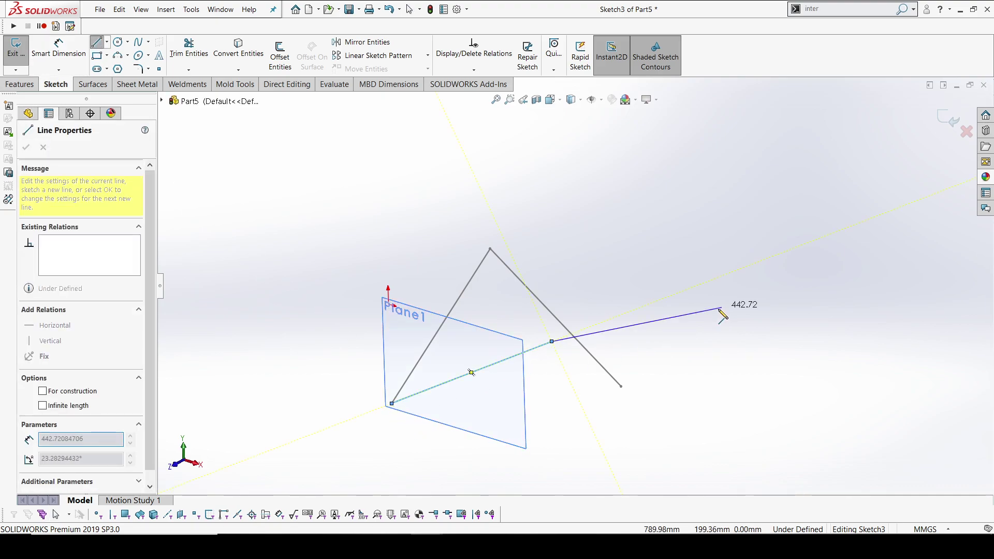
{"action": "double_click", "coordinate": [558, 321]}
{"action": "key", "text": "Escape"}
Add a horizontal relation between the new sloping line's free end and the origin.
{"action": "mouse_move", "coordinate": [493, 313]}
{"action": "middle_mouse_down"}
{"action": "mouse_move", "coordinate": [527, 249]}
{"action": "mouse_move", "coordinate": [582, 344]}
{"action": "mouse_move", "coordinate": [429, 272]}
{"action": "middle_mouse_up"}
{"action": "left_click", "coordinate": [432, 268]}
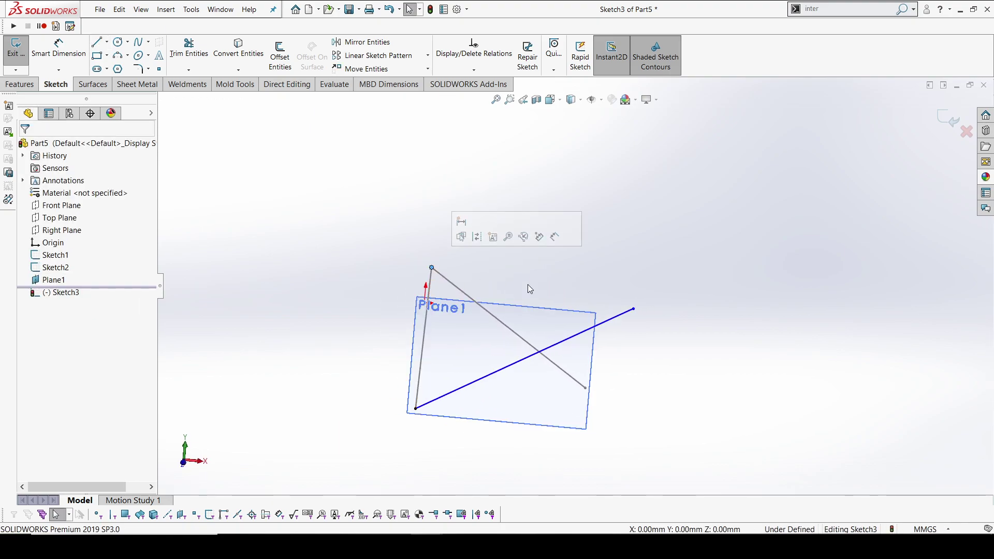
{"action": "left_click", "coordinate": [635, 309], "text": "ctrl"}
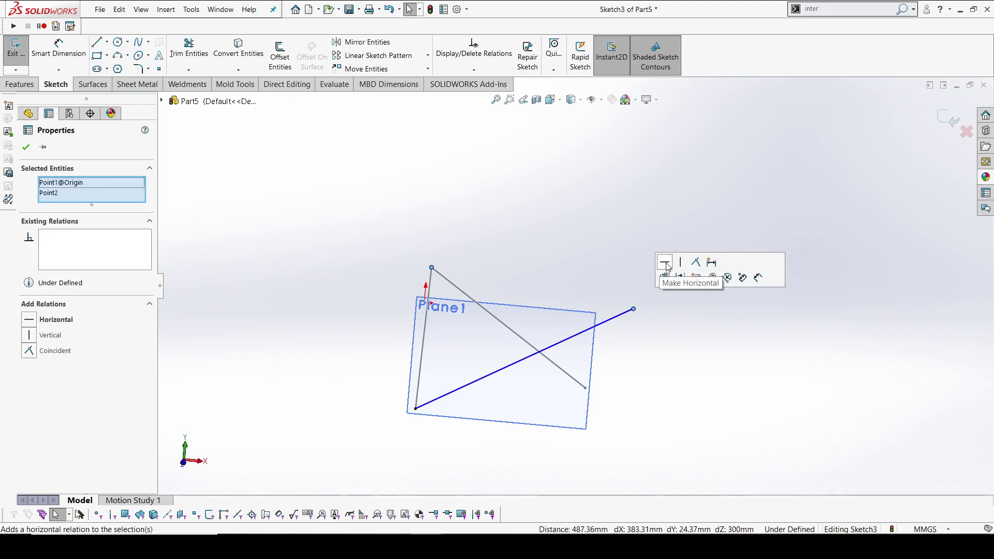
{"action": "left_click", "coordinate": [666, 264]}
{"action": "key", "text": "Escape"}
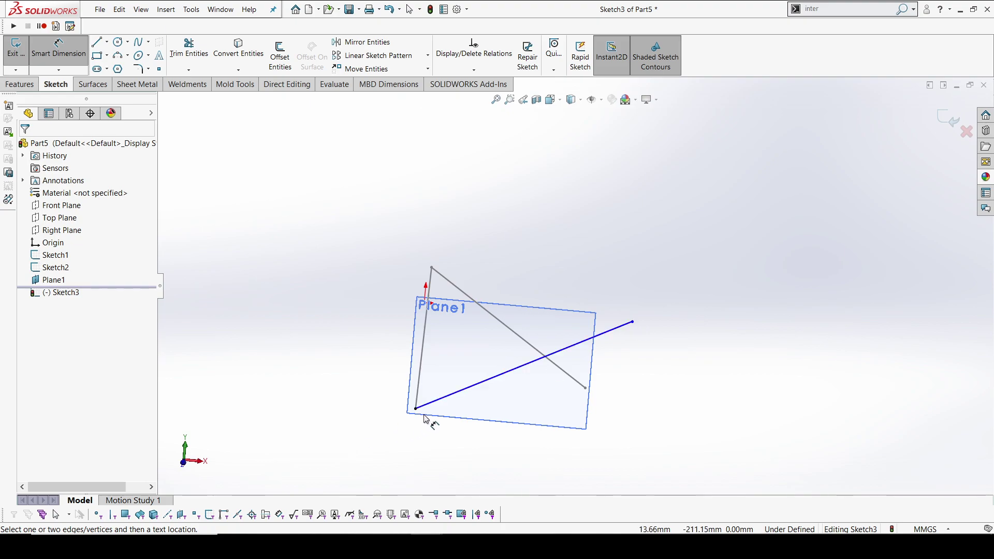
{"action": "key", "text": "Escape"}
Add a vertical relation between the sloping line's free end and the Front Plane line's lower endpoint, and exit the sketch.
{"action": "left_click", "coordinate": [632, 322]}
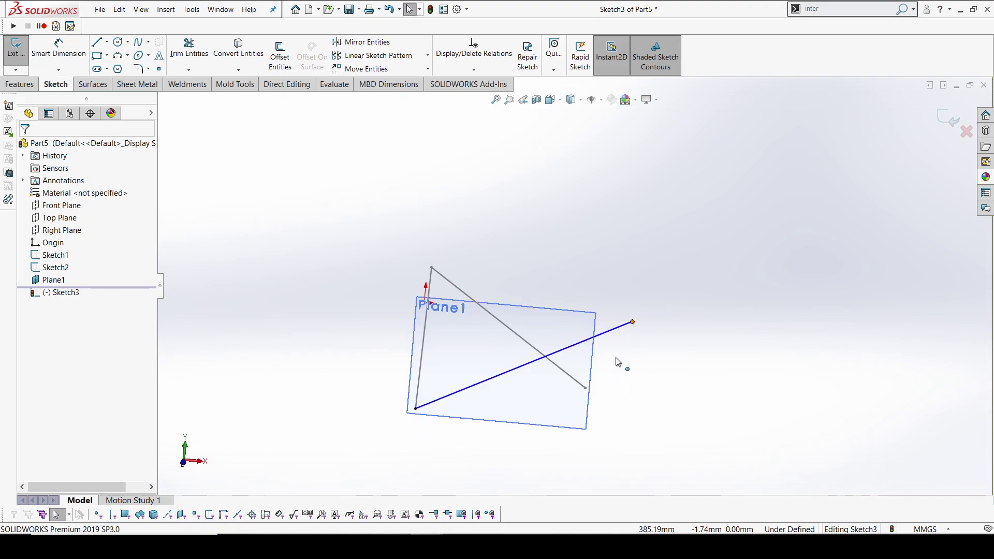
{"action": "left_click", "coordinate": [585, 388], "text": "ctrl"}
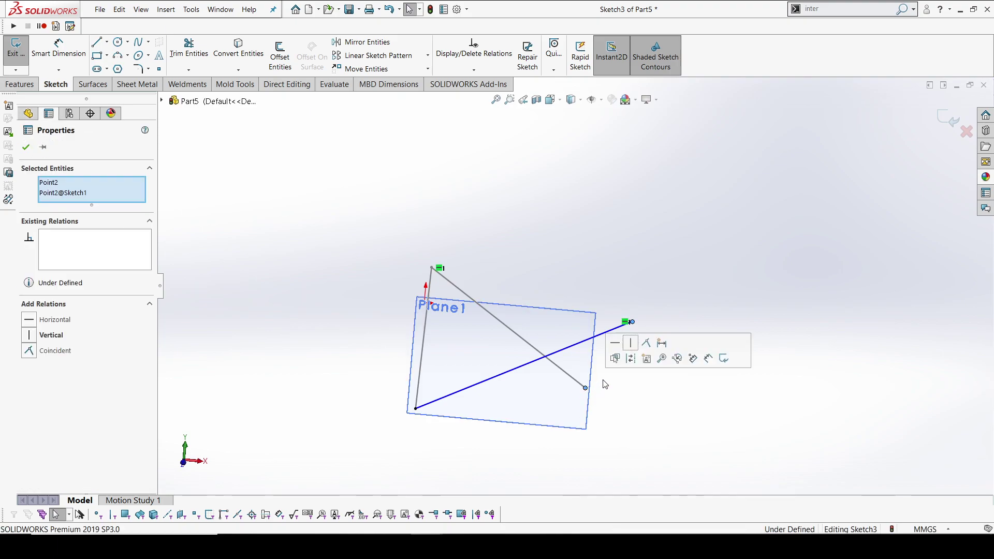
{"action": "left_click", "coordinate": [640, 351]}
{"action": "mouse_move", "coordinate": [637, 352]}
{"action": "middle_mouse_down"}
{"action": "mouse_move", "coordinate": [539, 363]}
{"action": "mouse_move", "coordinate": [582, 448]}
{"action": "mouse_move", "coordinate": [553, 459]}
{"action": "middle_mouse_up"}
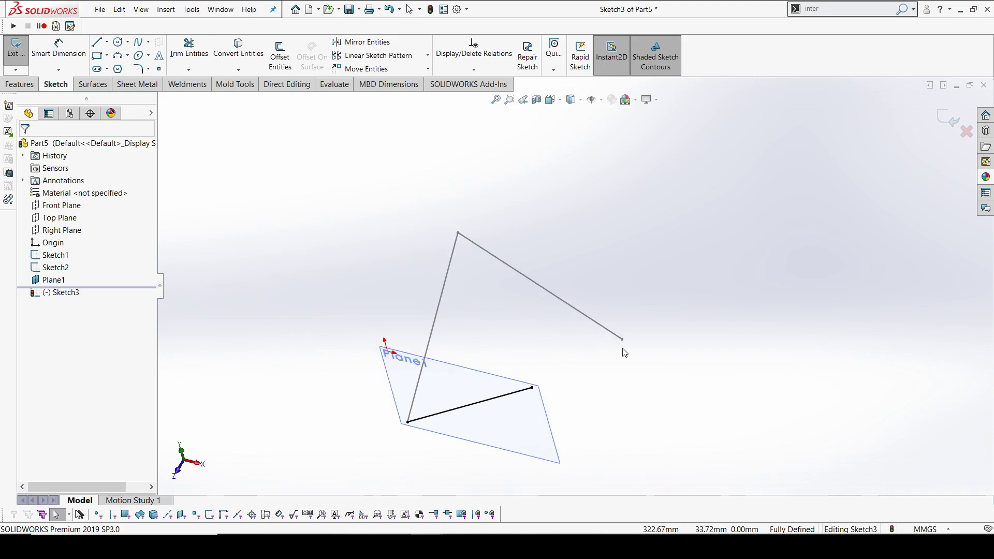
{"action": "middle_click_drag", "start_coordinate": [536, 331], "coordinate": [523, 303]}
{"action": "left_click", "coordinate": [944, 117]}
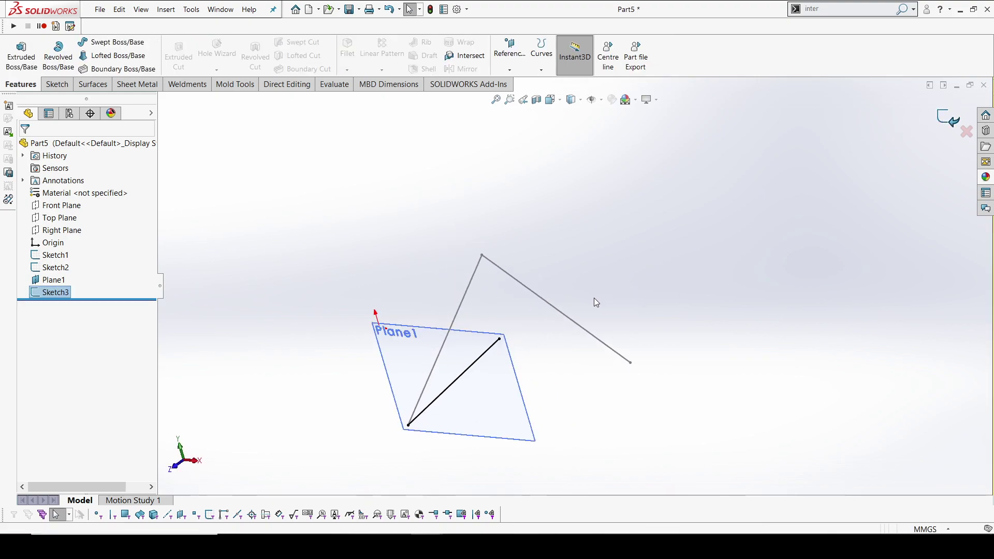
Create a reference plane parallel to the Right Plane through the lower endpoint of the Front Plane line.
{"action": "left_click", "coordinate": [59, 230]}
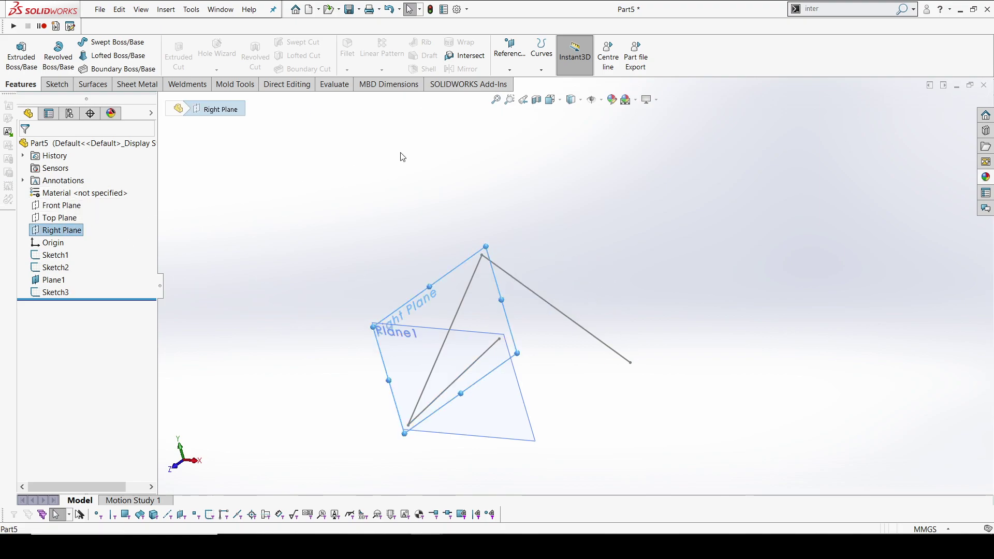
{"action": "left_click", "coordinate": [510, 57]}
{"action": "left_click", "coordinate": [518, 81]}
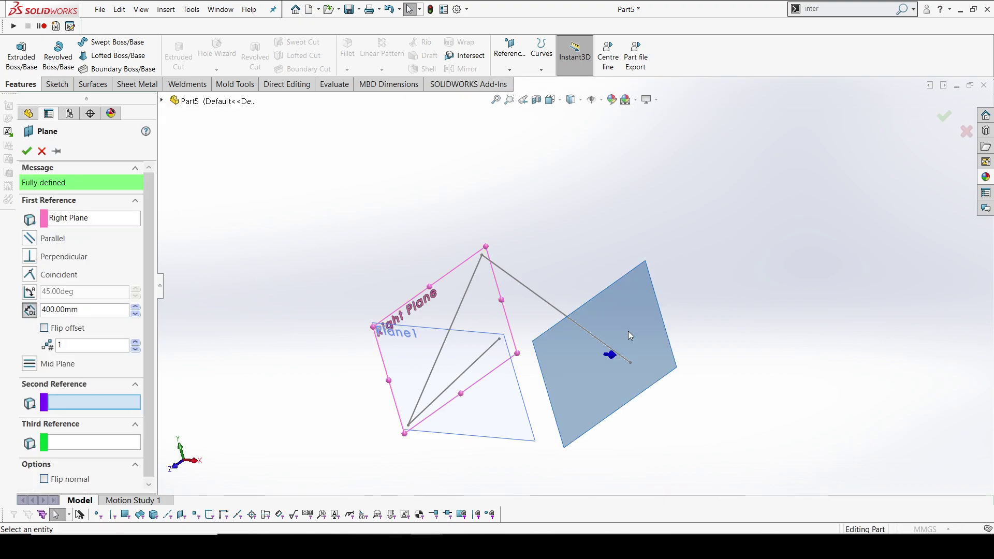
{"action": "left_click", "coordinate": [630, 362]}
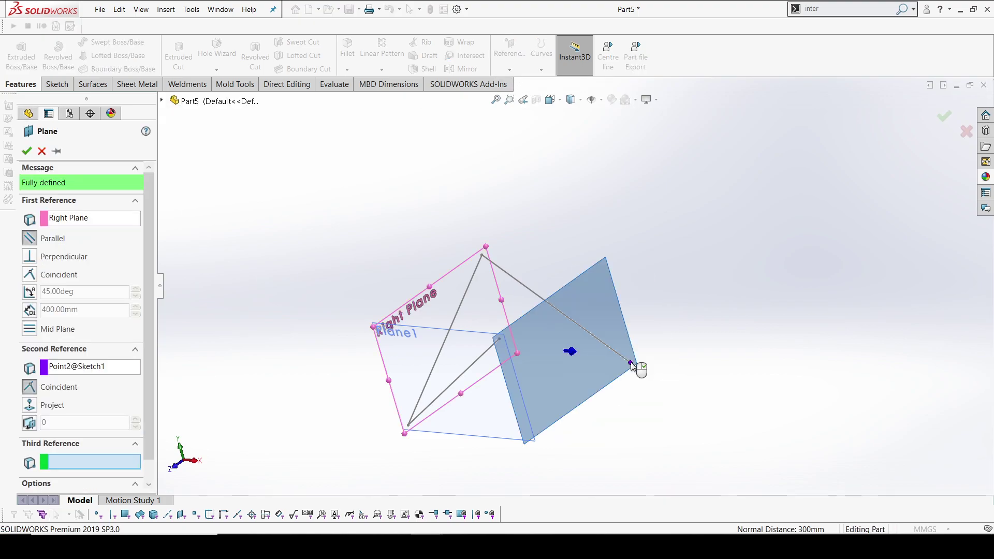
{"action": "left_click", "coordinate": [947, 116]}
Hide the reference planes in the graphics area so that only the sketch lines are displayed.
{"action": "middle_click_drag", "start_coordinate": [613, 324], "coordinate": [548, 274]}
{"action": "scroll", "coordinate": [520, 264], "scroll_direction": "down", "scroll_amount": 5}
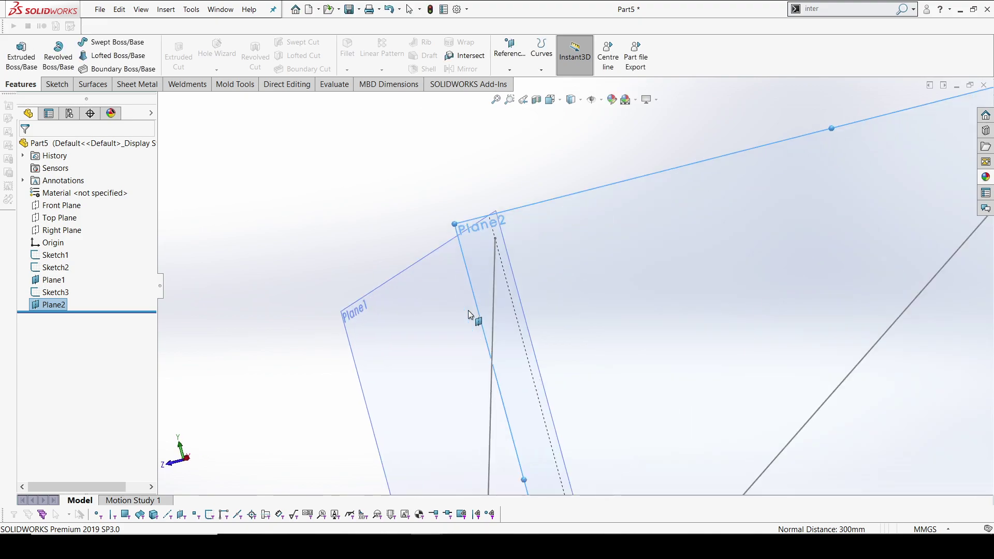
{"action": "key", "text": "ctrl+8"}
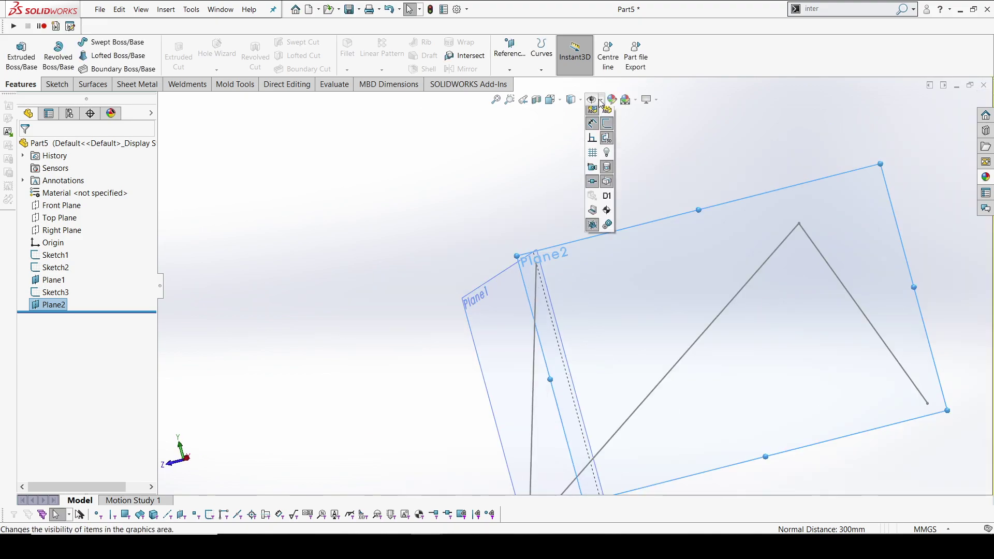
{"action": "left_click", "coordinate": [541, 213]}
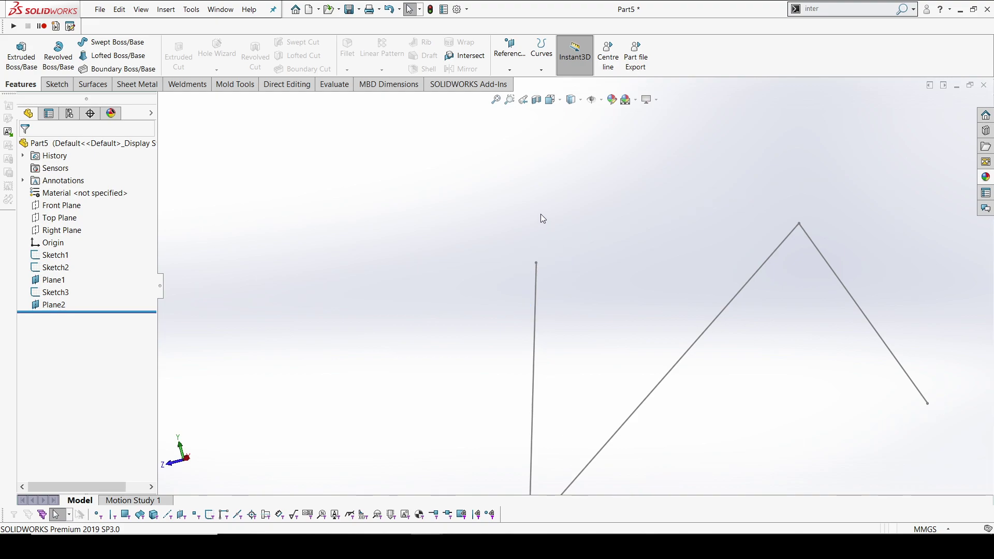
Start a line sketch on Plane2, the reference plane parallel to the Right Plane.
{"action": "left_click", "coordinate": [71, 85]}
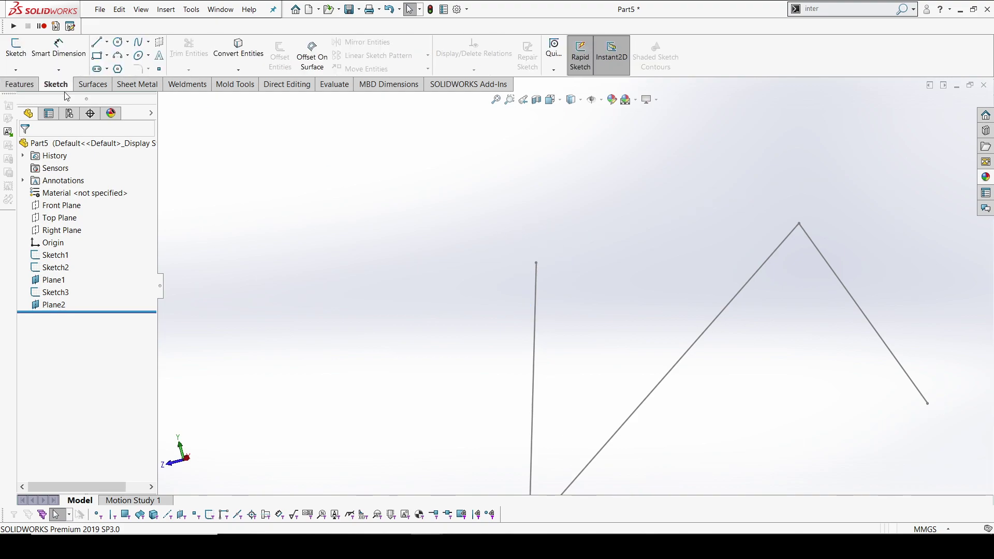
{"action": "left_click", "coordinate": [99, 46]}
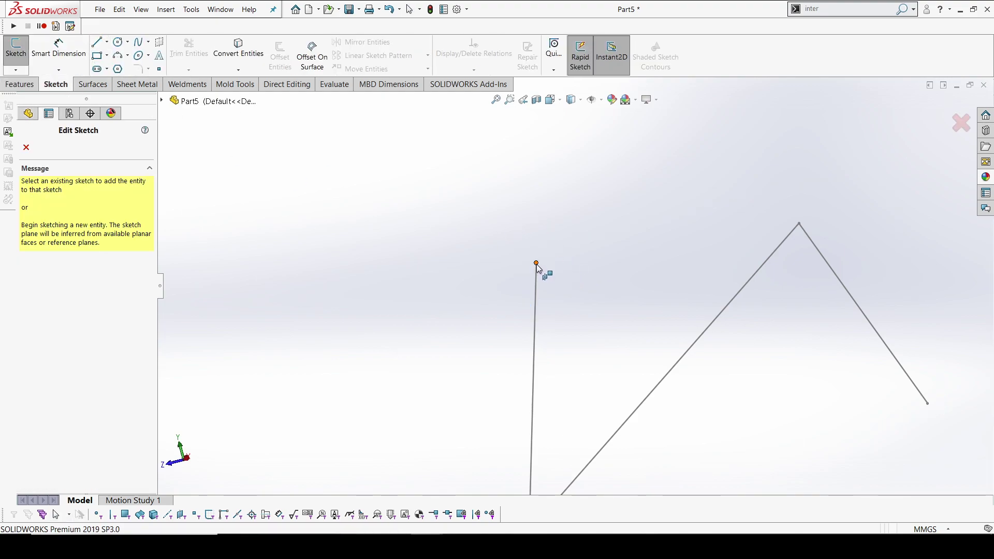
{"action": "key", "text": "Escape"}
{"action": "left_click", "coordinate": [45, 306]}
{"action": "left_click", "coordinate": [54, 270]}
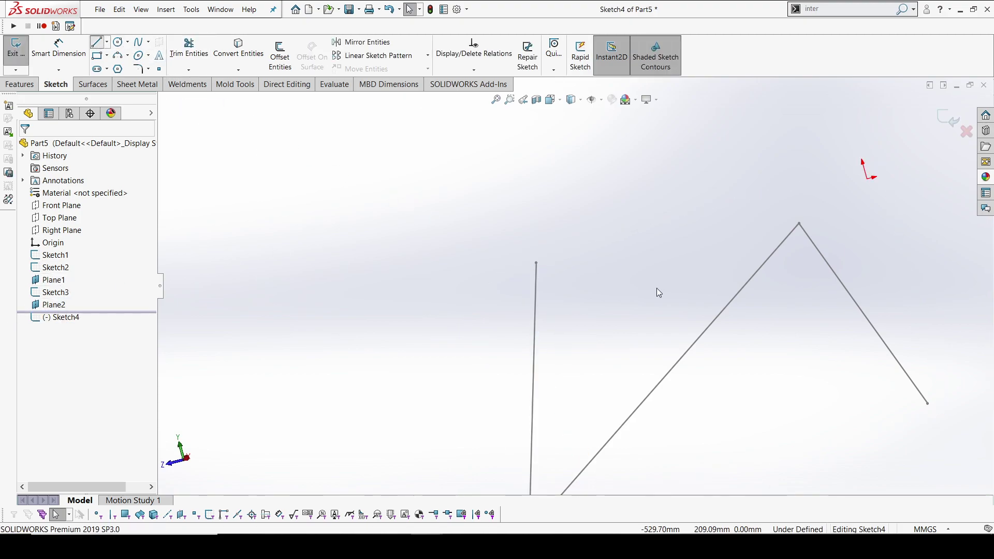
Draw a line from the Sketch3 line's free end to the Front Plane line's lower endpoint, closing the loop, and exit the sketch.
{"action": "left_click", "coordinate": [536, 264]}
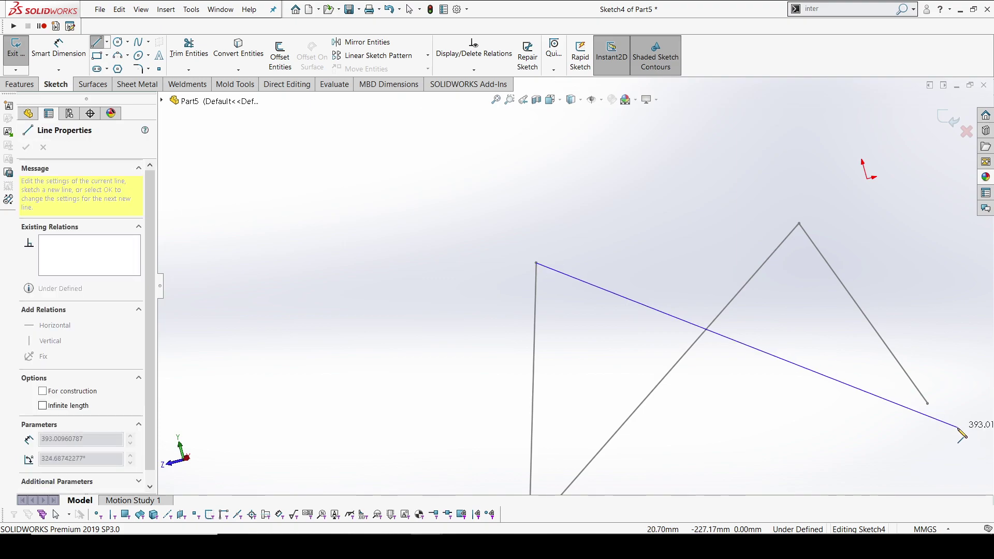
{"action": "left_click", "coordinate": [928, 403]}
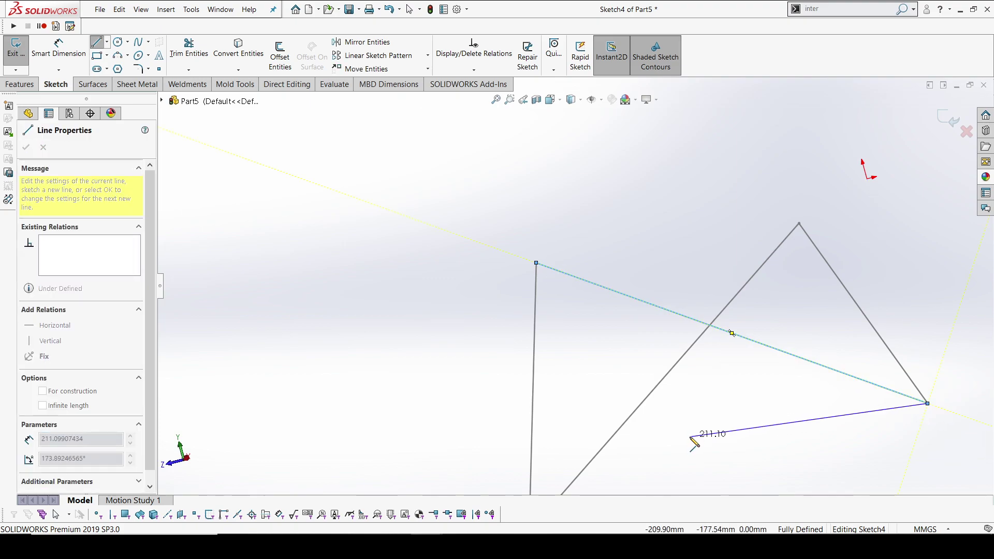
{"action": "key", "text": "Escape"}
{"action": "key", "text": "Escape"}
{"action": "mouse_move", "coordinate": [698, 300]}
{"action": "middle_mouse_down"}
{"action": "mouse_move", "coordinate": [723, 352]}
{"action": "mouse_move", "coordinate": [730, 348]}
{"action": "middle_mouse_up"}
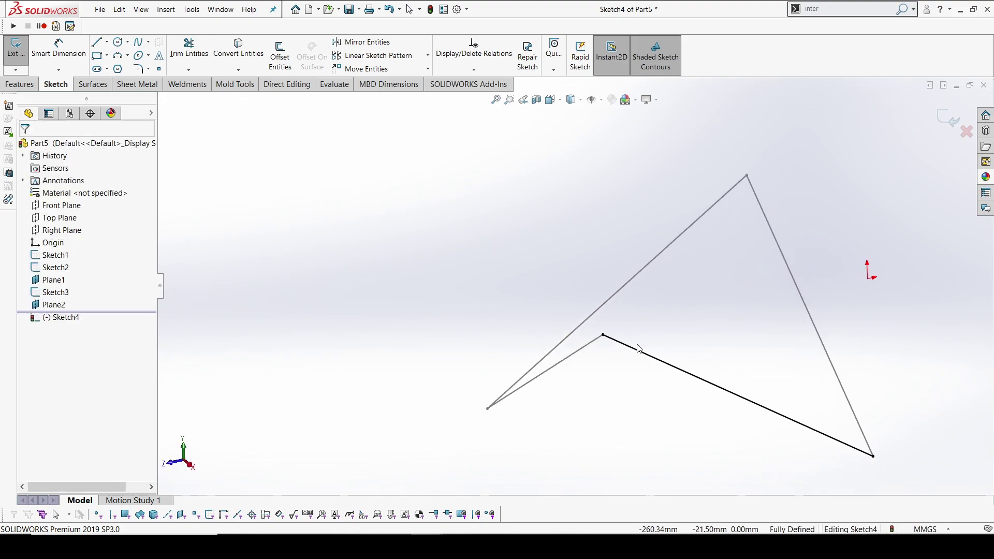
{"action": "left_click", "coordinate": [941, 115]}
{"action": "mouse_move", "coordinate": [822, 247]}
{"action": "middle_mouse_down"}
{"action": "mouse_move", "coordinate": [772, 288]}
{"action": "mouse_move", "coordinate": [814, 261]}
{"action": "mouse_move", "coordinate": [825, 311]}
{"action": "mouse_move", "coordinate": [817, 307]}
{"action": "middle_mouse_up"}
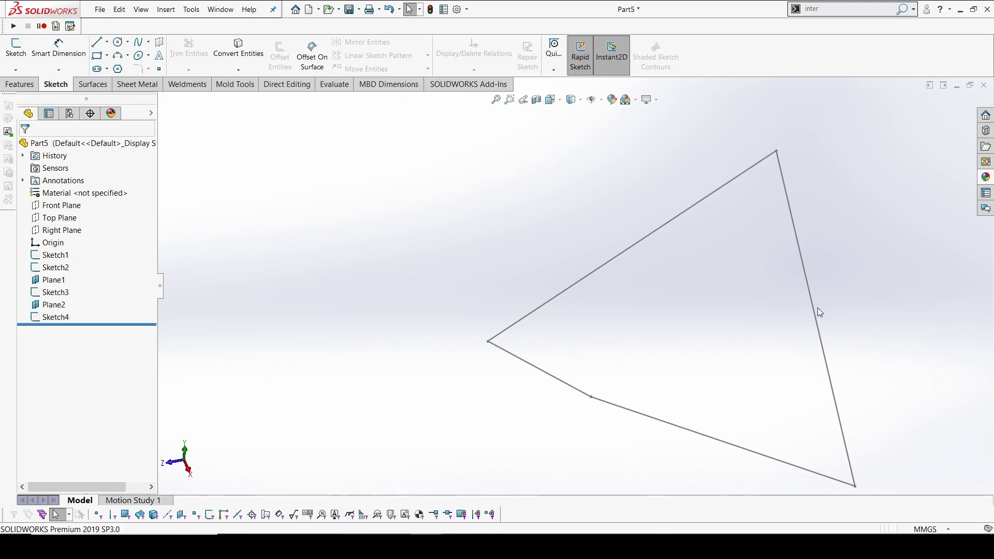
{"action": "mouse_move", "coordinate": [690, 256]}
{"action": "middle_mouse_down"}
{"action": "mouse_move", "coordinate": [671, 311]}
{"action": "mouse_move", "coordinate": [661, 278]}
{"action": "mouse_move", "coordinate": [497, 289]}
{"action": "middle_mouse_up"}
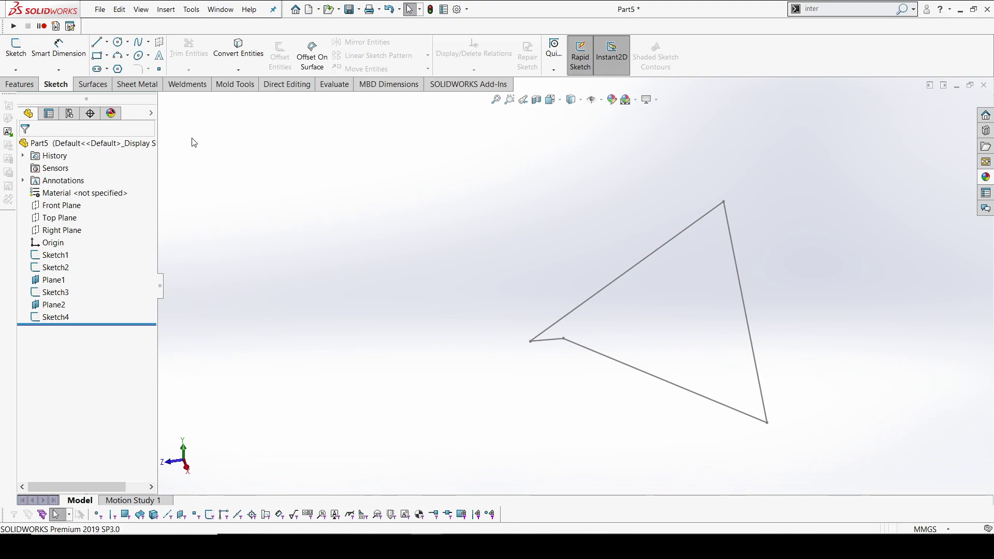
Start a Boundary Surface with Sketch1 and Sketch3 as the Direction 1 curves, and flip the connectors to untwist the surface.
{"action": "left_click", "coordinate": [93, 85]}
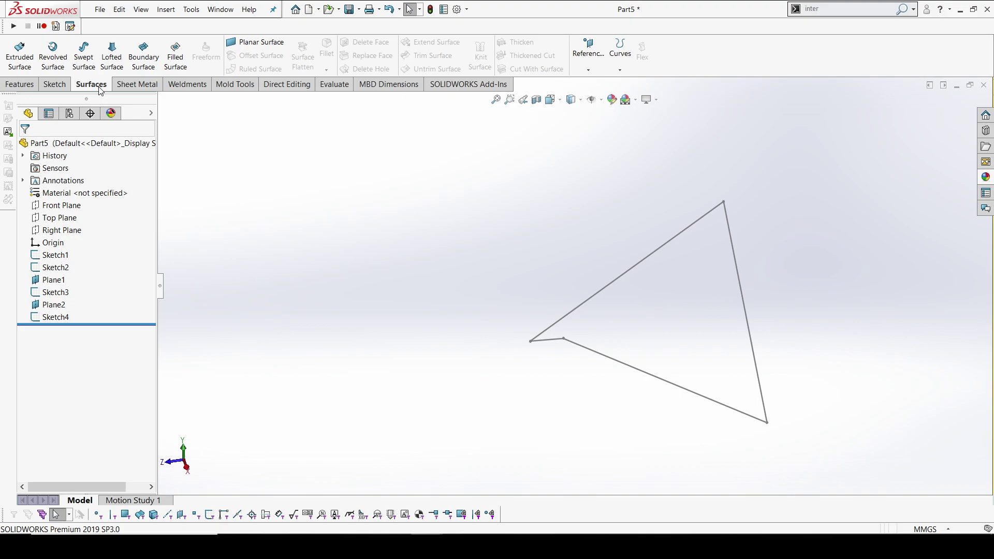
{"action": "left_click", "coordinate": [144, 57]}
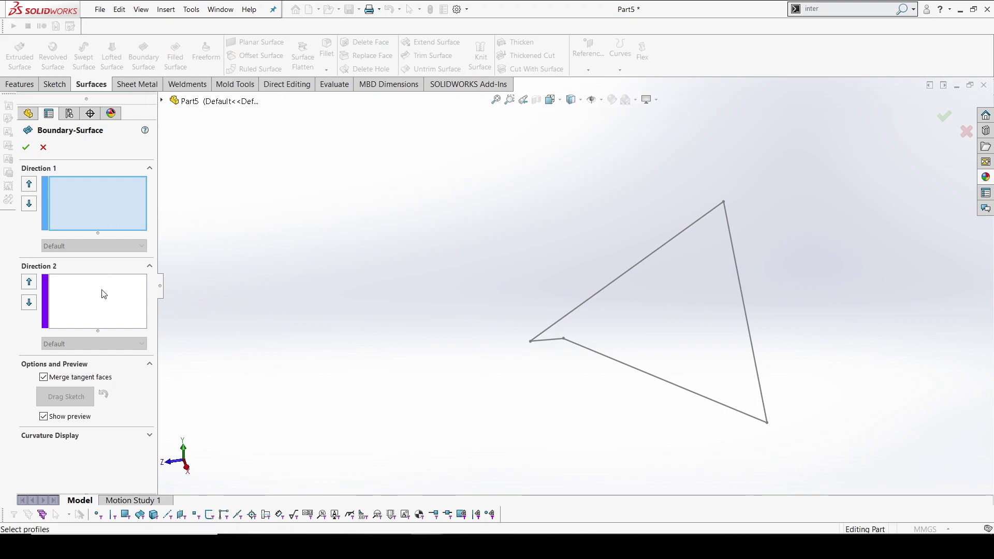
{"action": "left_click", "coordinate": [733, 242]}
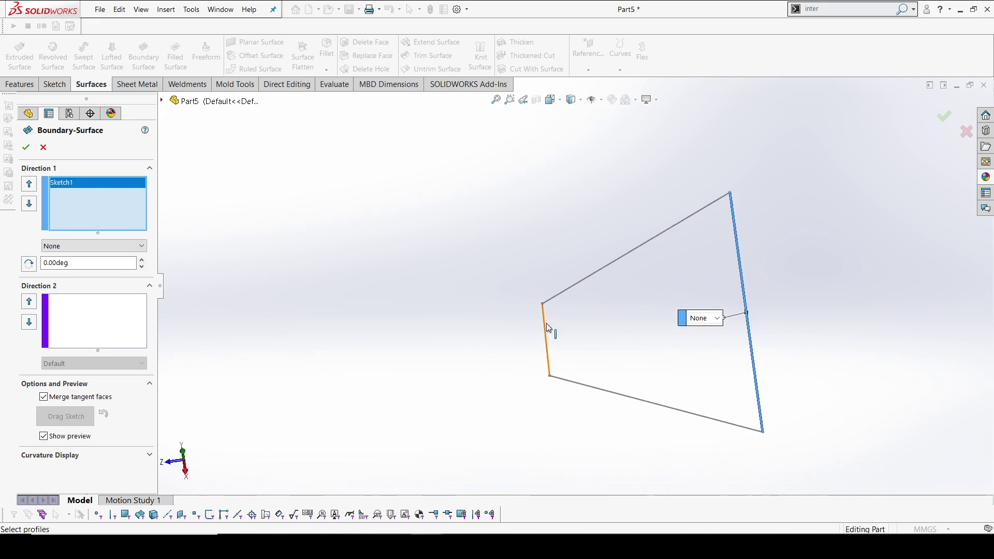
{"action": "left_click", "coordinate": [547, 327]}
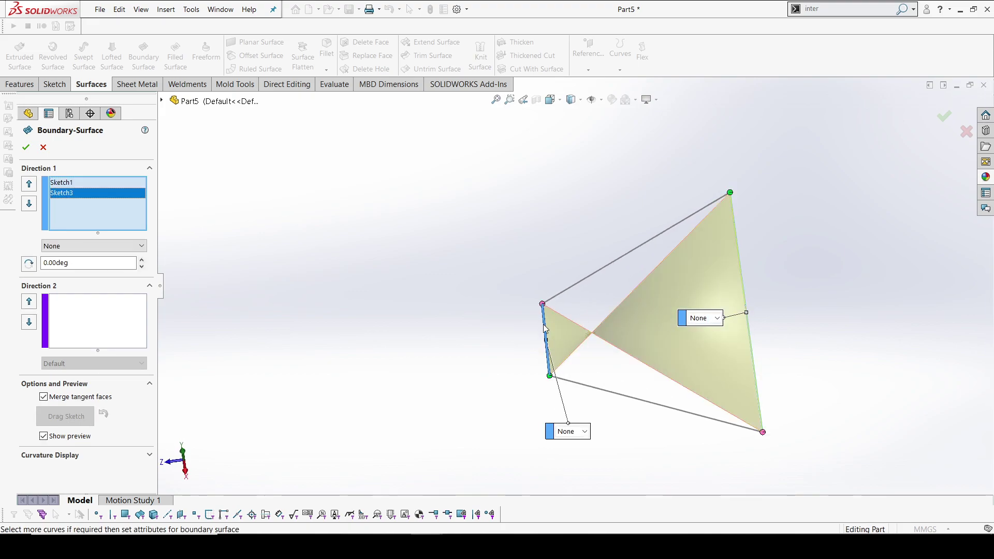
{"action": "right_click", "coordinate": [91, 195]}
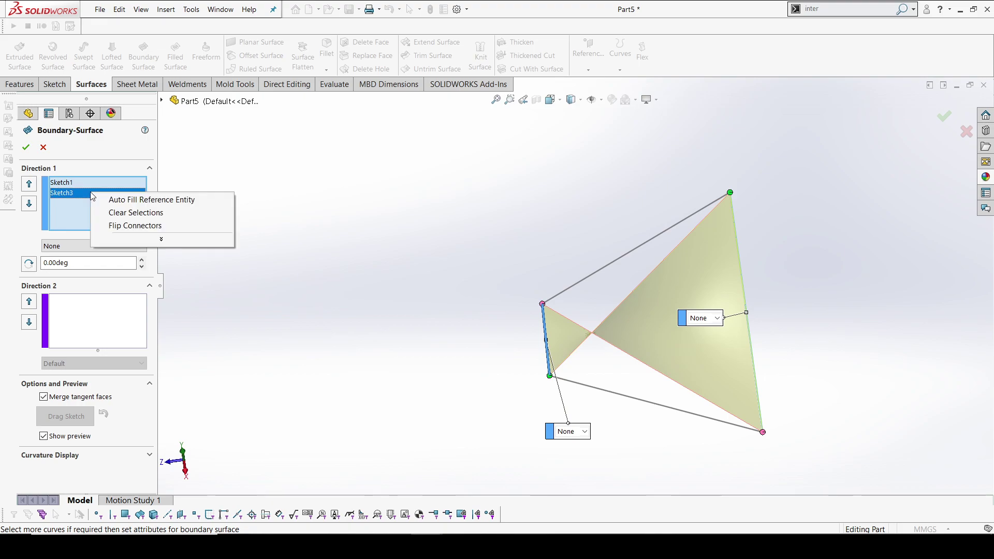
{"action": "left_click", "coordinate": [131, 226]}
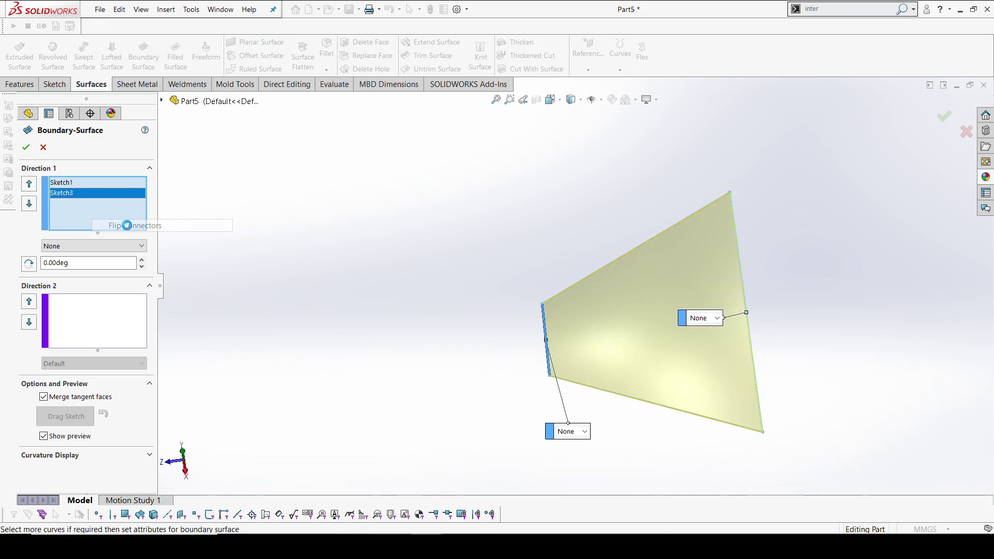
{"action": "middle_click_drag", "start_coordinate": [564, 284], "coordinate": [572, 287]}
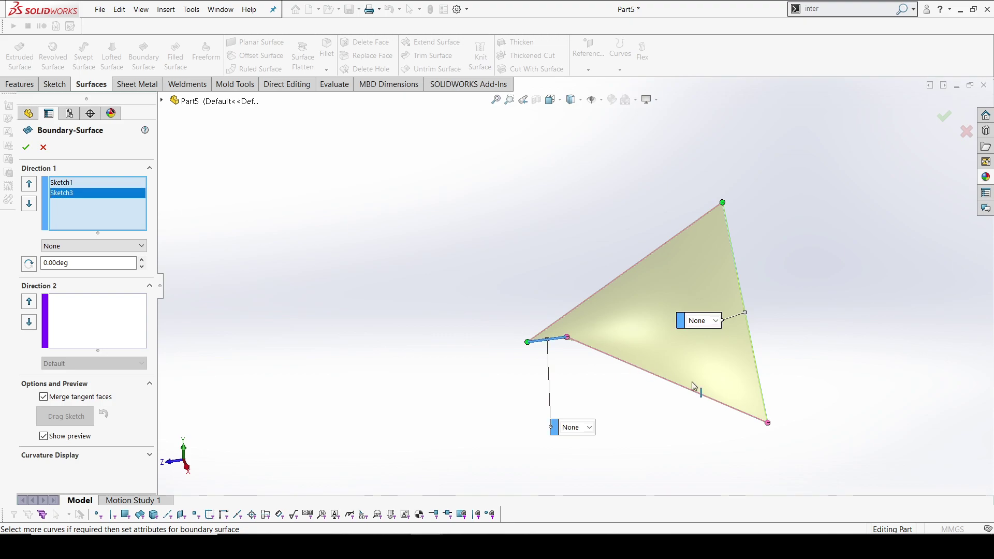
Add Sketch4 and Sketch2 as the Direction 2 curves and create the boundary surface.
{"action": "left_click", "coordinate": [78, 324]}
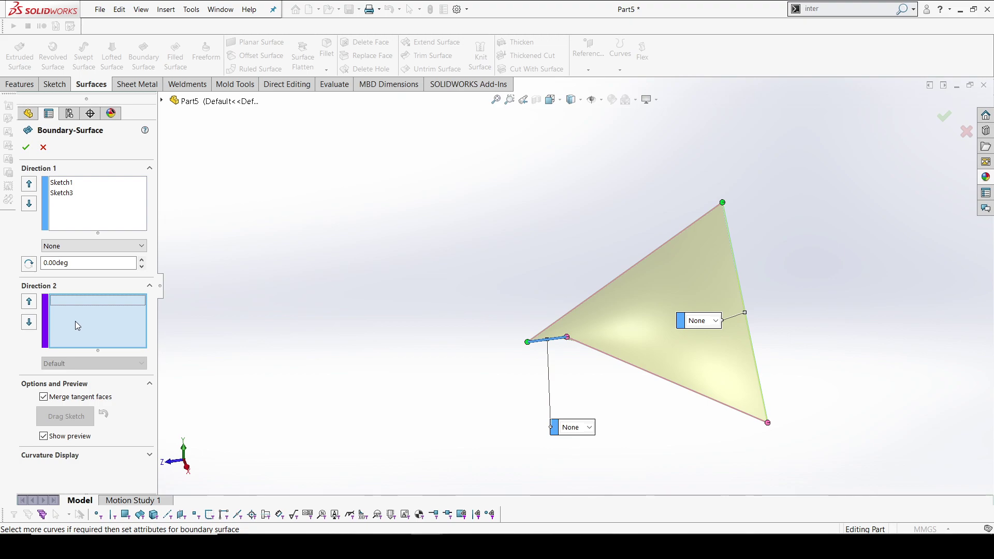
{"action": "left_click", "coordinate": [578, 343]}
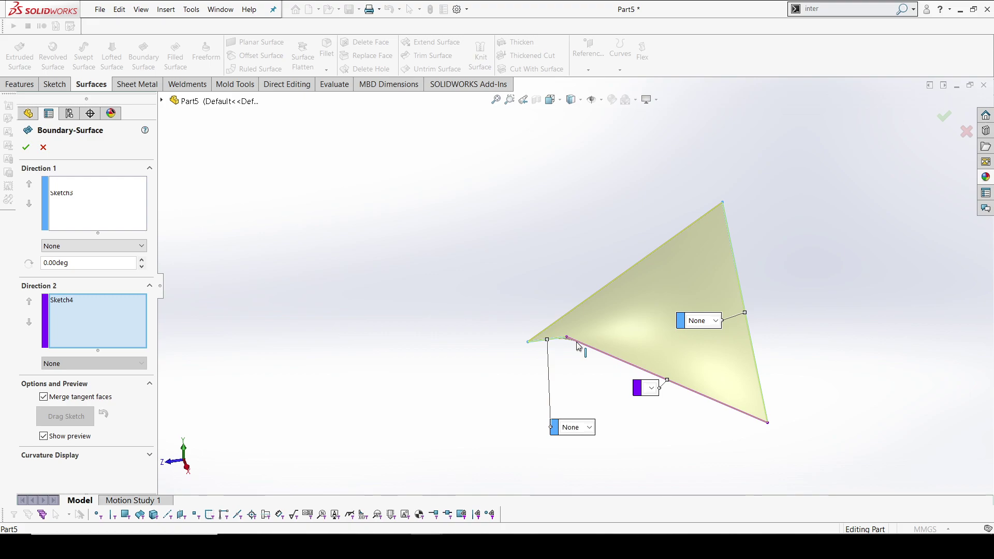
{"action": "left_click", "coordinate": [602, 291]}
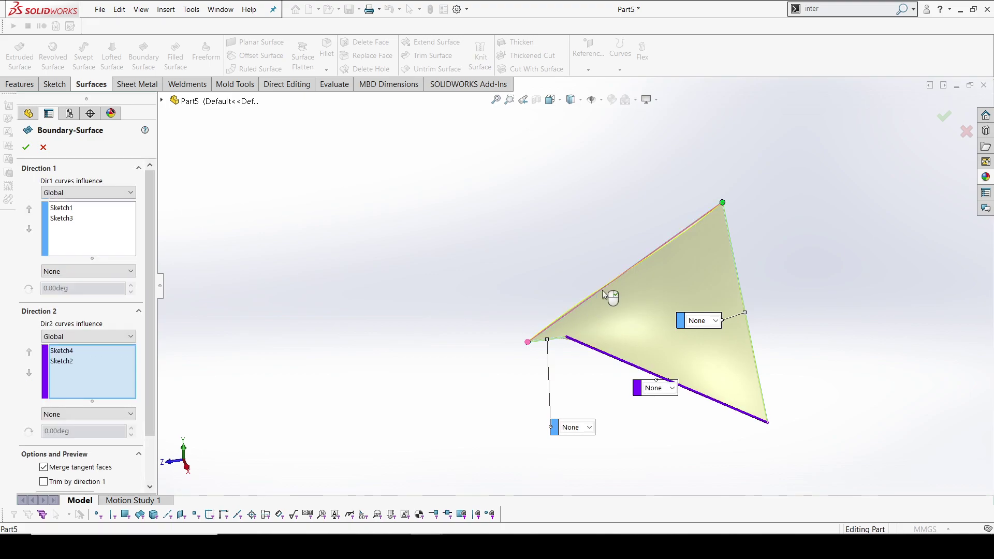
{"action": "middle_click_drag", "start_coordinate": [650, 307], "coordinate": [593, 348]}
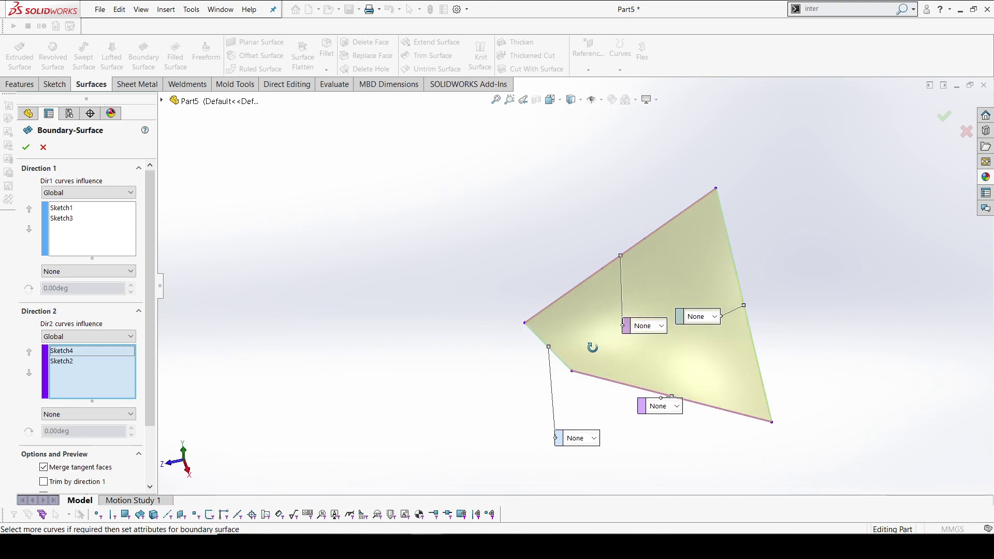
{"action": "left_click", "coordinate": [727, 187]}
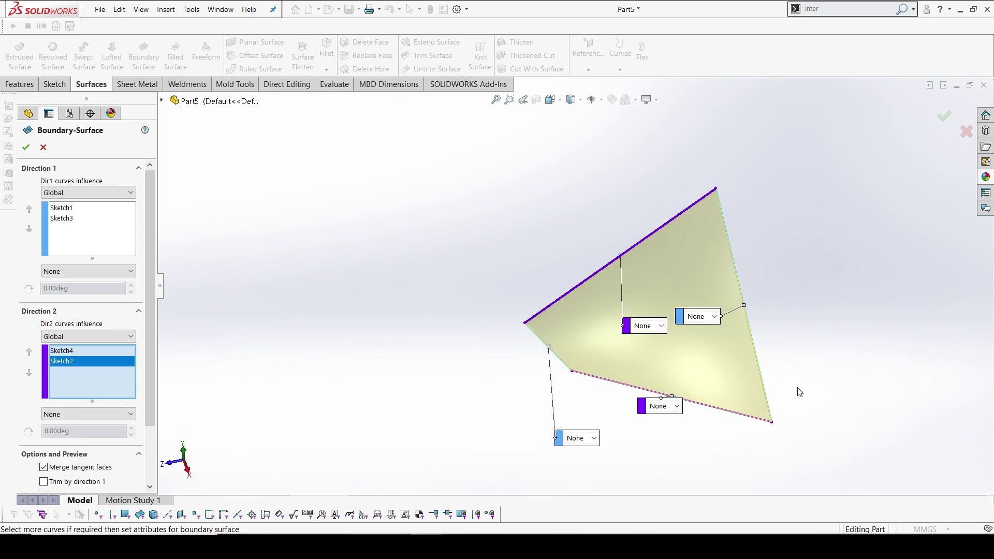
{"action": "left_click", "coordinate": [26, 148]}
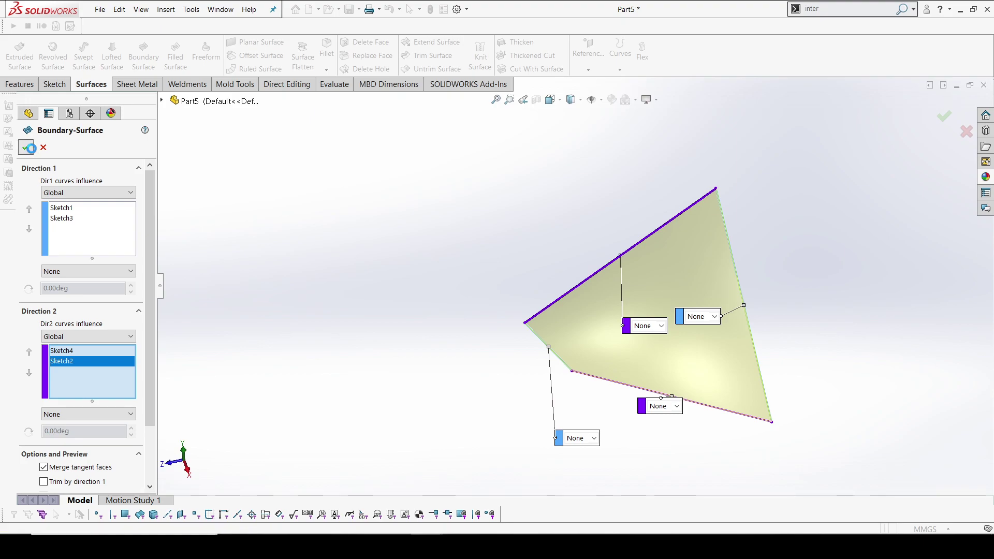
Start a sketch on the Top Plane.
{"action": "key", "text": "space"}
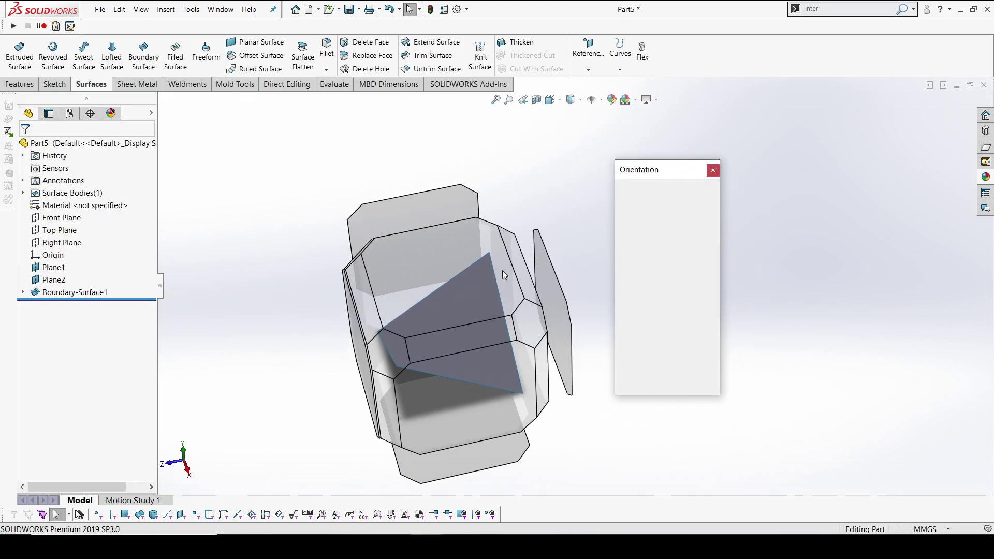
{"action": "left_click", "coordinate": [450, 267]}
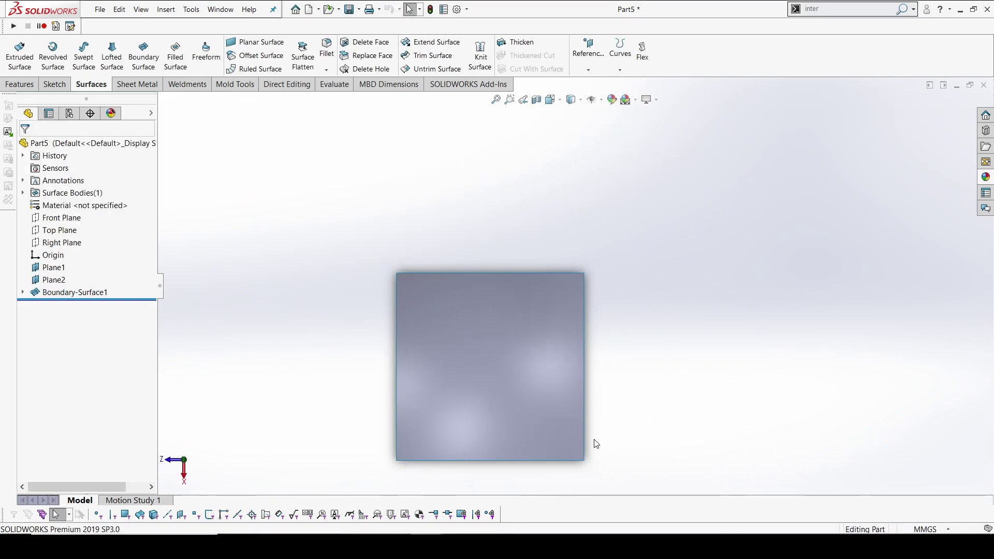
{"action": "middle_click_drag", "start_coordinate": [477, 303], "coordinate": [562, 226]}
{"action": "middle_click_drag", "start_coordinate": [625, 277], "coordinate": [630, 288]}
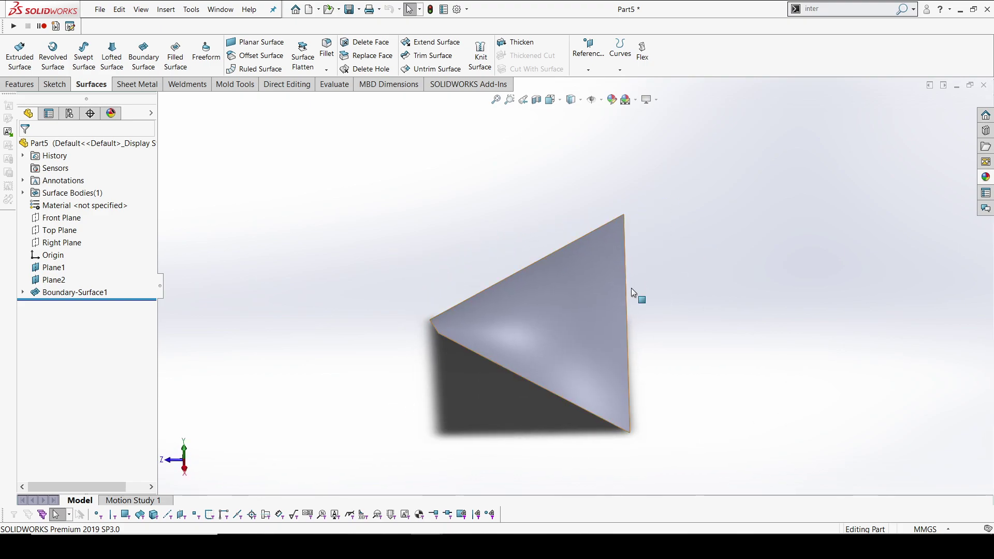
{"action": "key", "text": "space"}
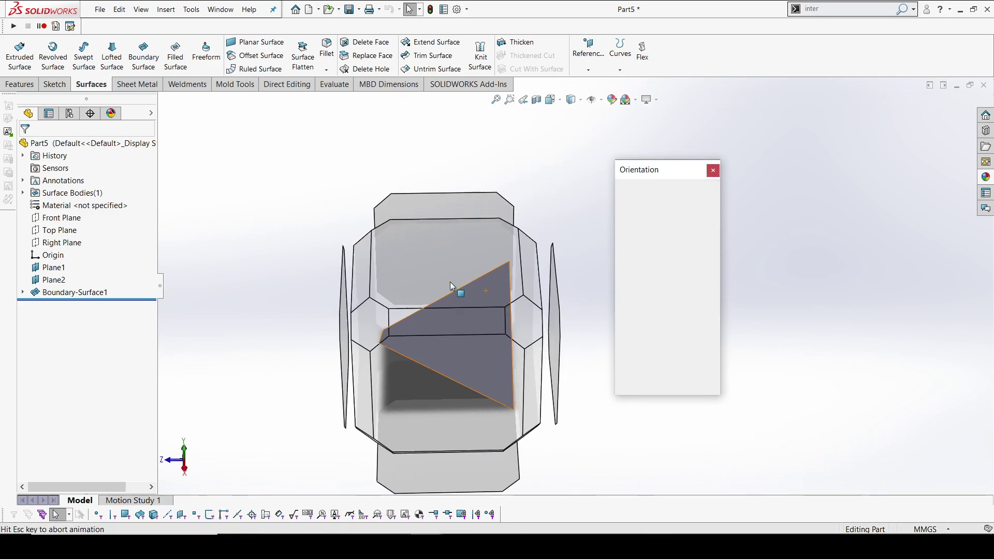
{"action": "left_click", "coordinate": [445, 276]}
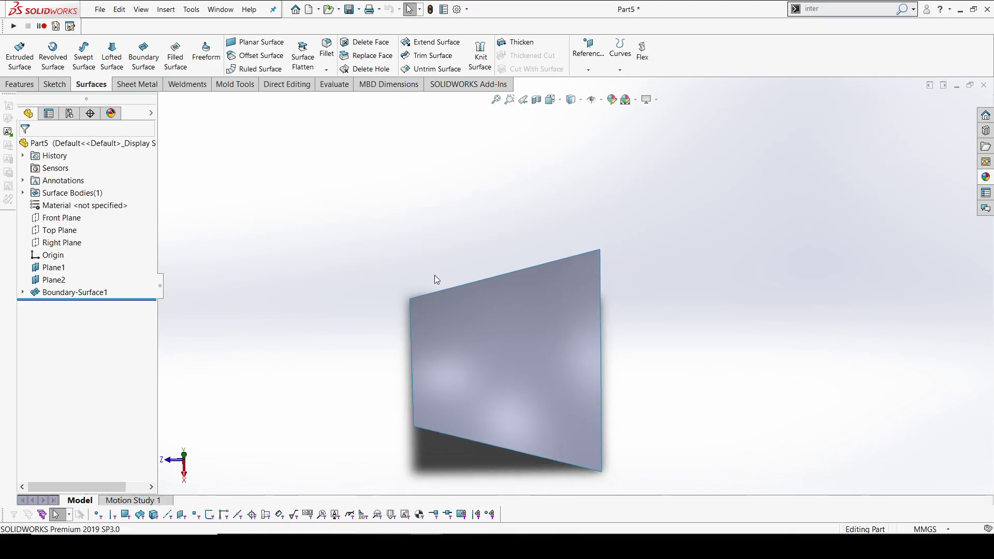
{"action": "left_click", "coordinate": [58, 230]}
{"action": "left_click", "coordinate": [58, 215]}
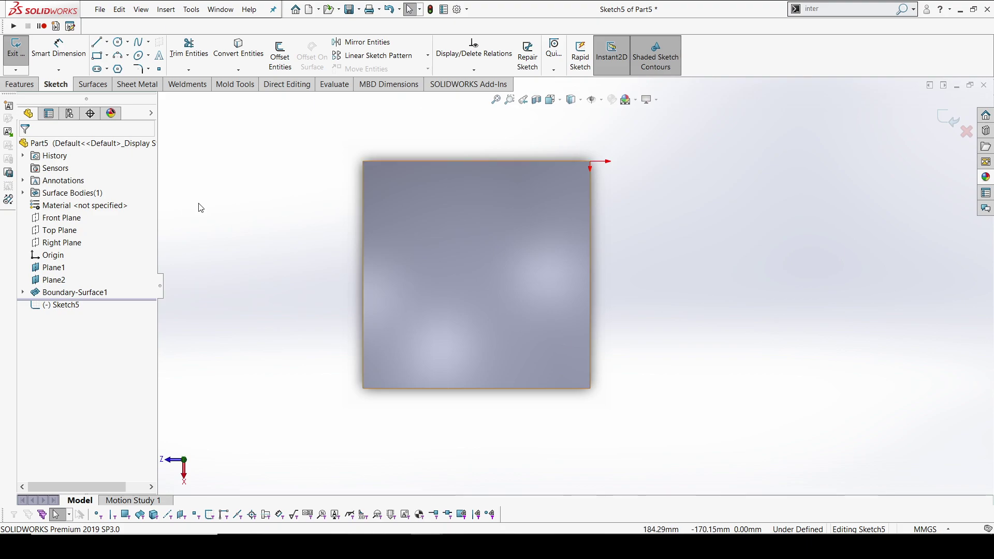
Sketch a six-sided polygon centred on the surface's lower corner away from the Z side, with an inscribed circle about 15.17 mm in diameter.
{"action": "left_click", "coordinate": [120, 70]}
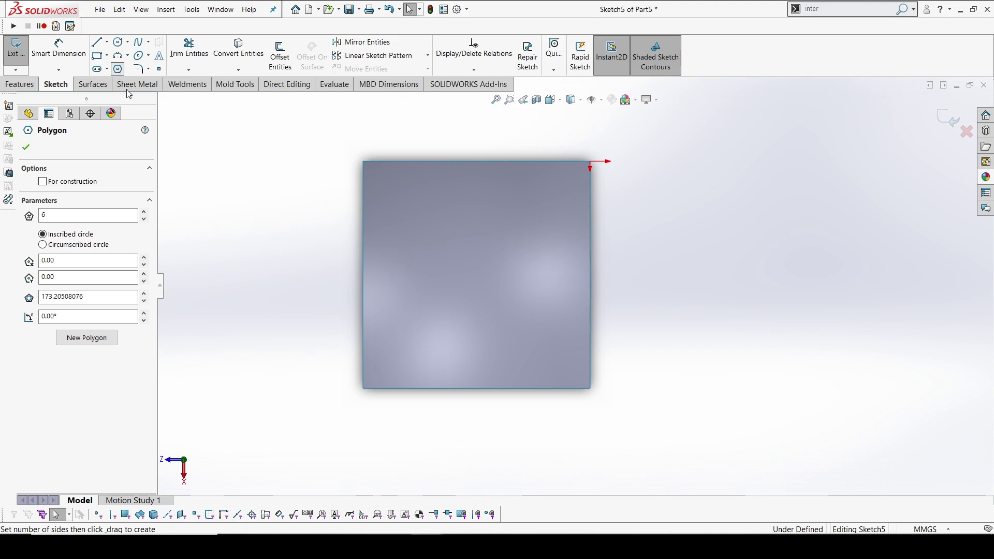
{"action": "scroll", "coordinate": [590, 403], "scroll_direction": "down", "scroll_amount": 3}
{"action": "scroll", "coordinate": [590, 403], "scroll_direction": "down", "scroll_amount": 2}
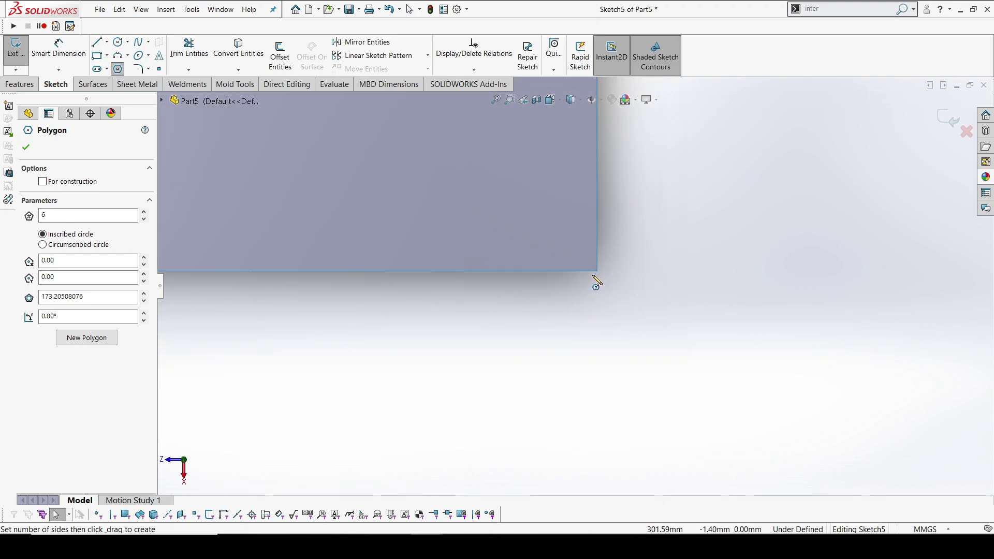
{"action": "left_click", "coordinate": [597, 271]}
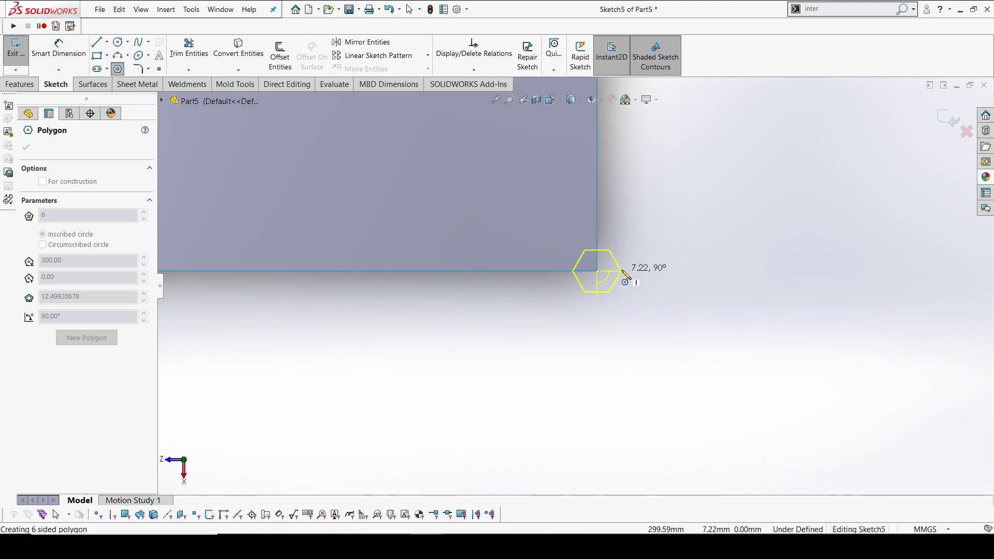
{"action": "left_click", "coordinate": [628, 276]}
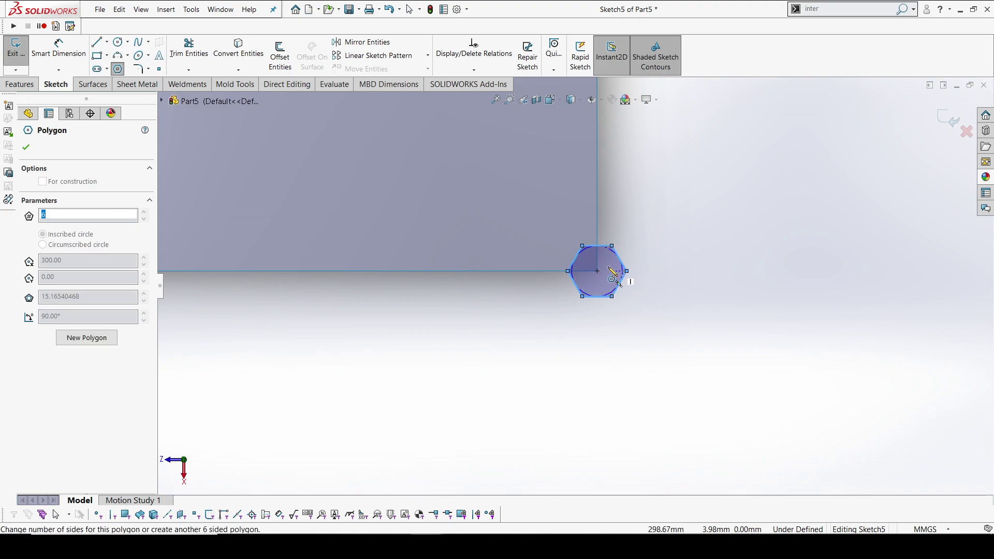
{"action": "scroll", "coordinate": [599, 262], "scroll_direction": "down", "scroll_amount": 4}
{"action": "key", "text": "Escape"}
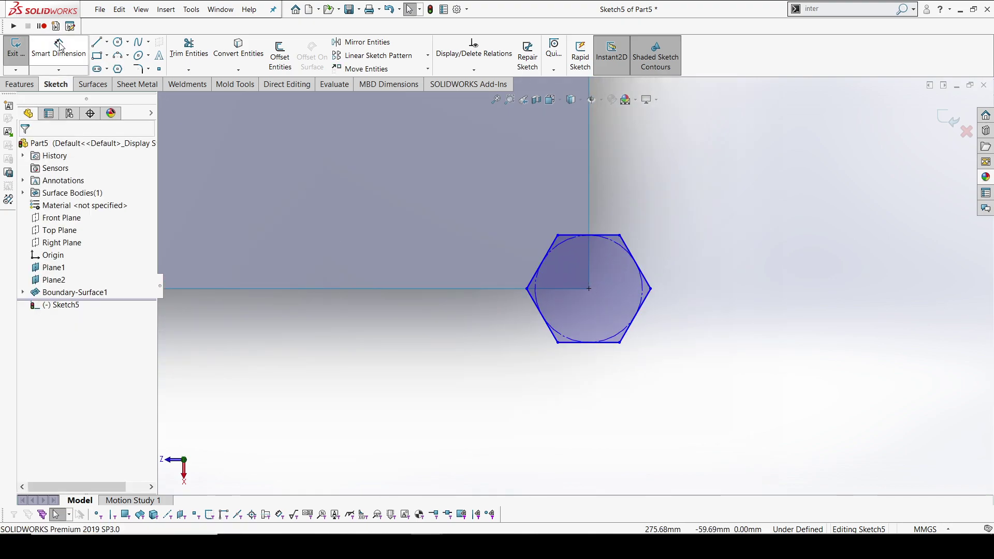
Dimension the hexagon's inscribed circle to a diameter of 15.15 mm.
{"action": "left_click", "coordinate": [59, 49]}
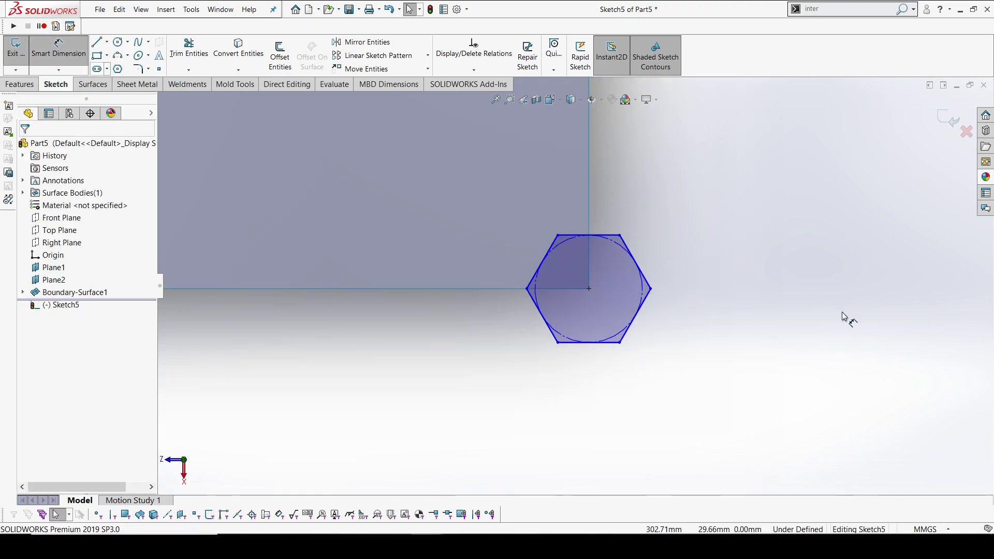
{"action": "left_click", "coordinate": [648, 292]}
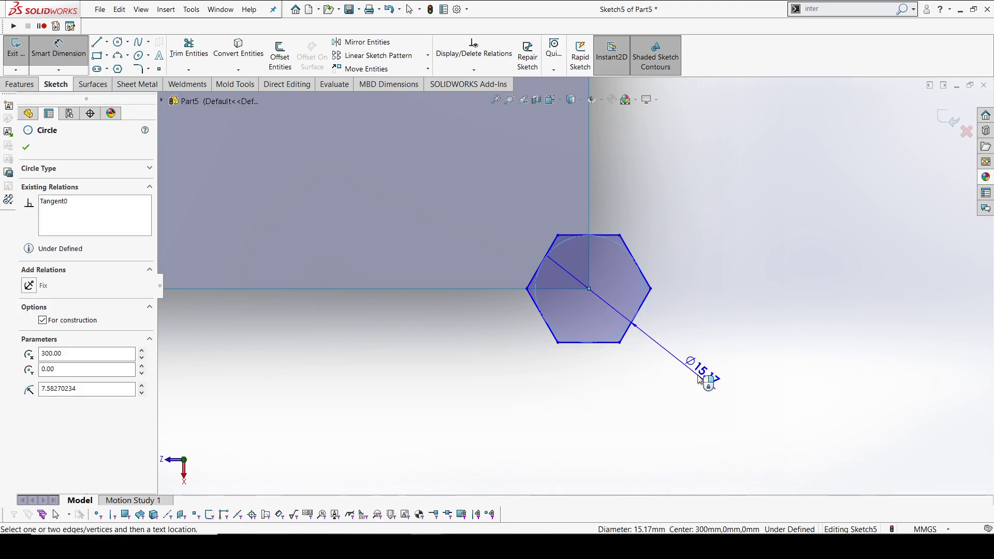
{"action": "left_click", "coordinate": [700, 380]}
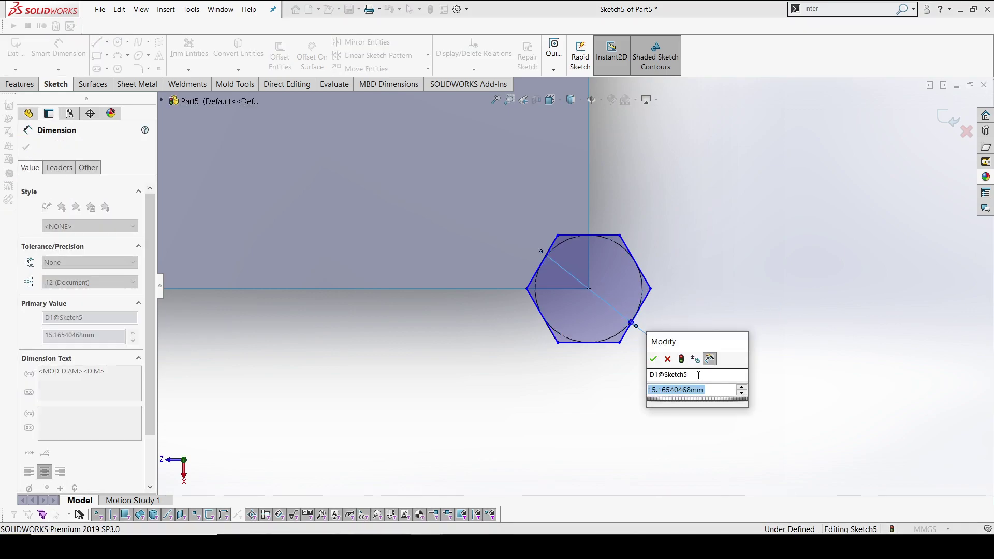
{"action": "key", "text": "Escape"}
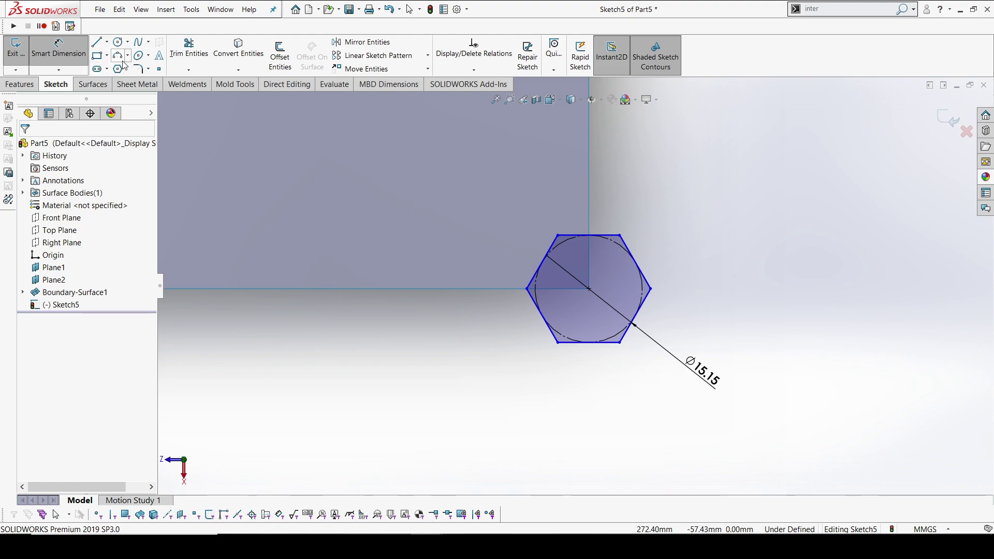
{"action": "key", "text": "Escape"}
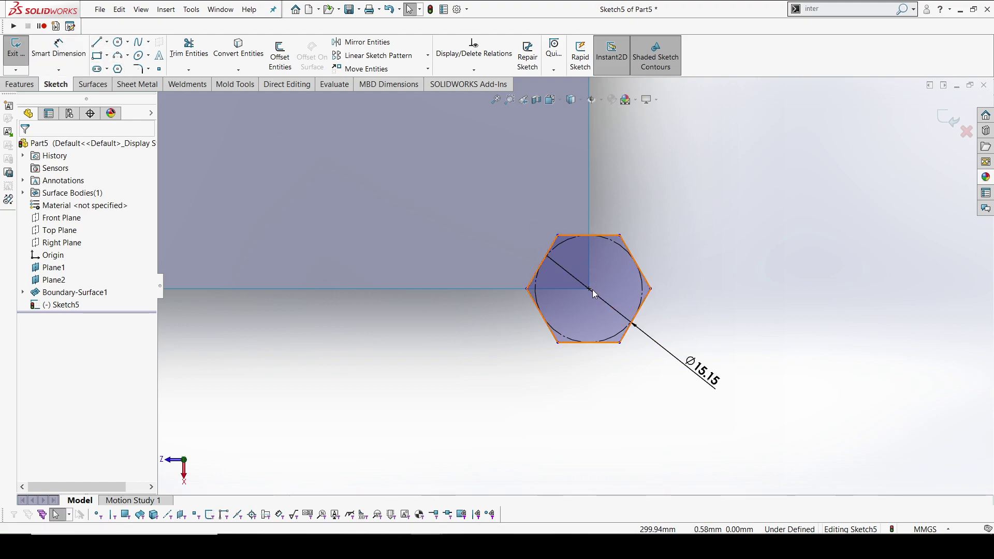
Add a Vertical relation to the hexagon's upper edge.
{"action": "left_click", "coordinate": [591, 289]}
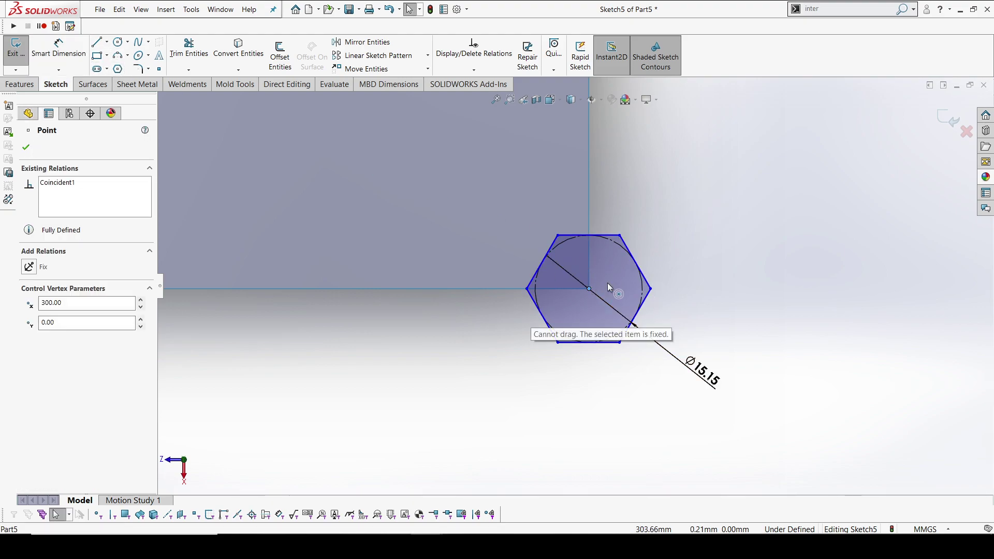
{"action": "left_click", "coordinate": [598, 238]}
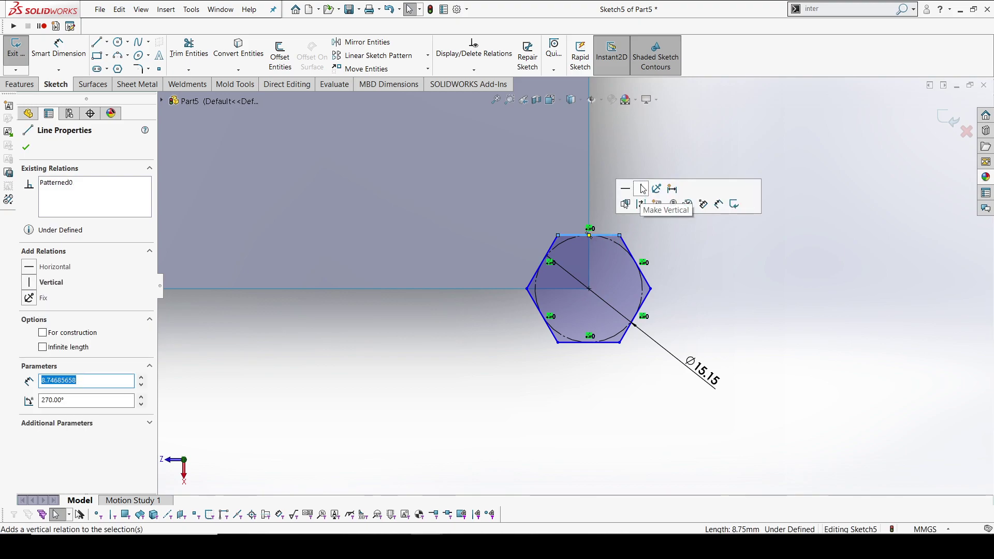
{"action": "left_click", "coordinate": [641, 189]}
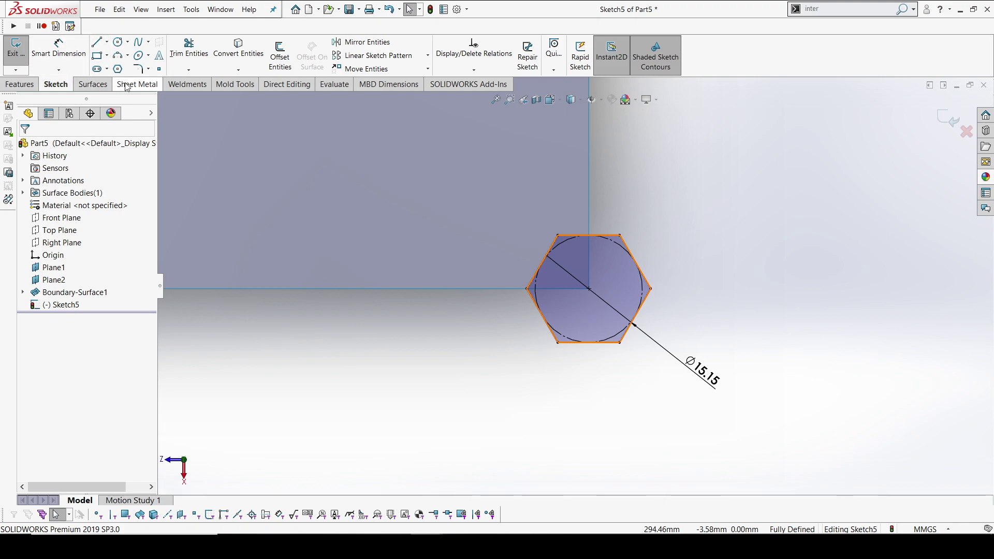
Sketch a second hexagon just below and to the left of the first, and move its centre slightly down and right.
{"action": "left_click", "coordinate": [118, 69]}
{"action": "left_click", "coordinate": [477, 336]}
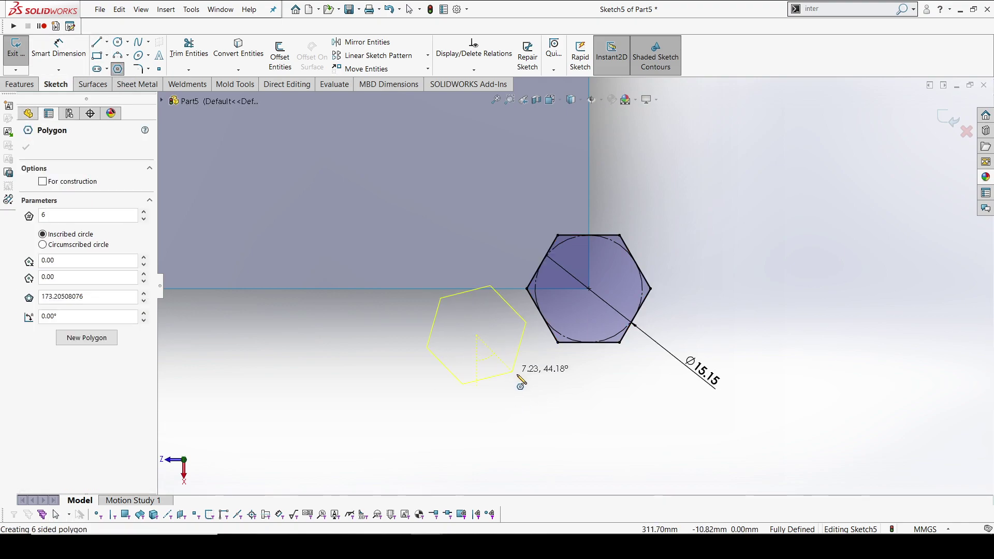
{"action": "left_click", "coordinate": [536, 335]}
{"action": "key", "text": "Escape"}
{"action": "left_click_drag", "start_coordinate": [478, 337], "coordinate": [492, 360]}
{"action": "left_click", "coordinate": [637, 401]}
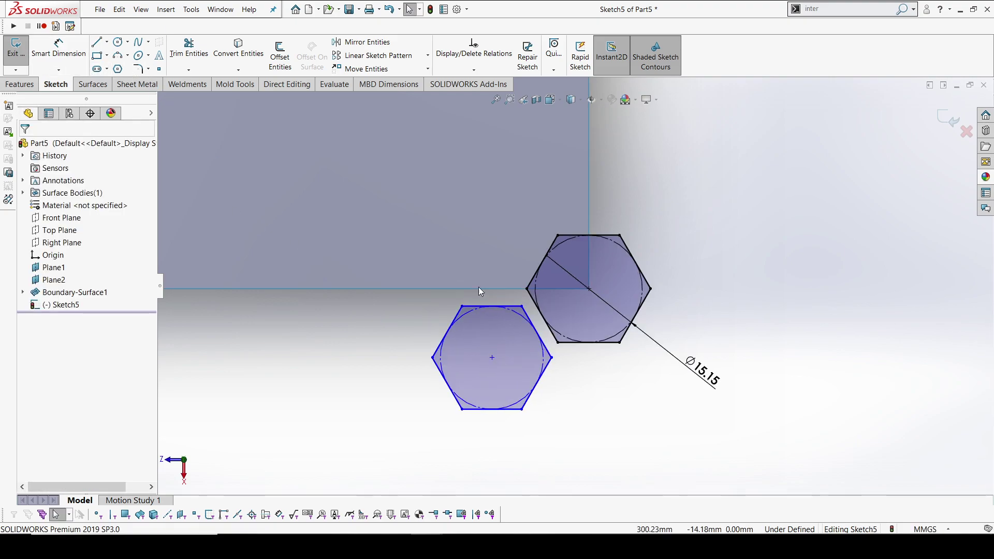
{"action": "left_click", "coordinate": [552, 328]}
{"action": "left_click", "coordinate": [565, 347]}
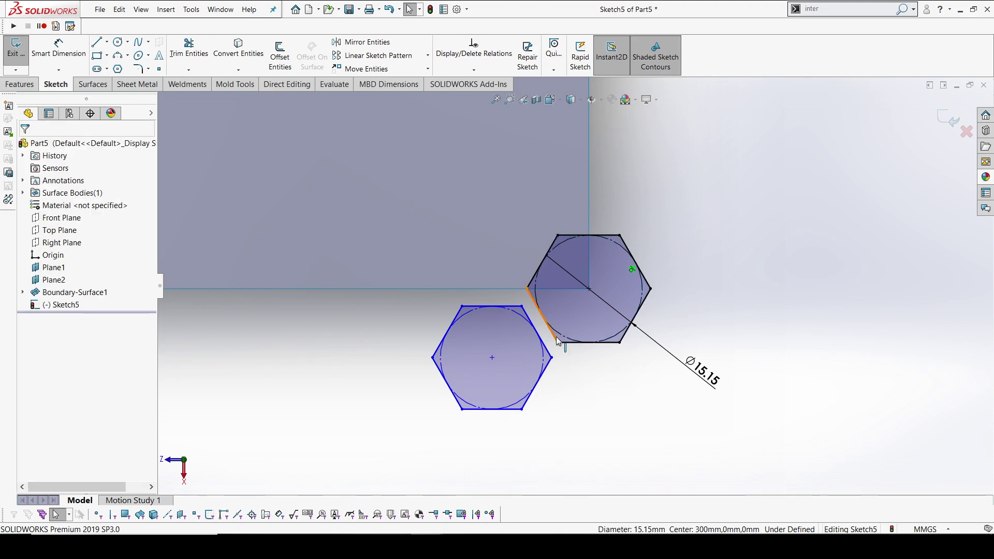
{"action": "left_click", "coordinate": [548, 351]}
{"action": "left_click", "coordinate": [550, 330], "text": "ctrl"}
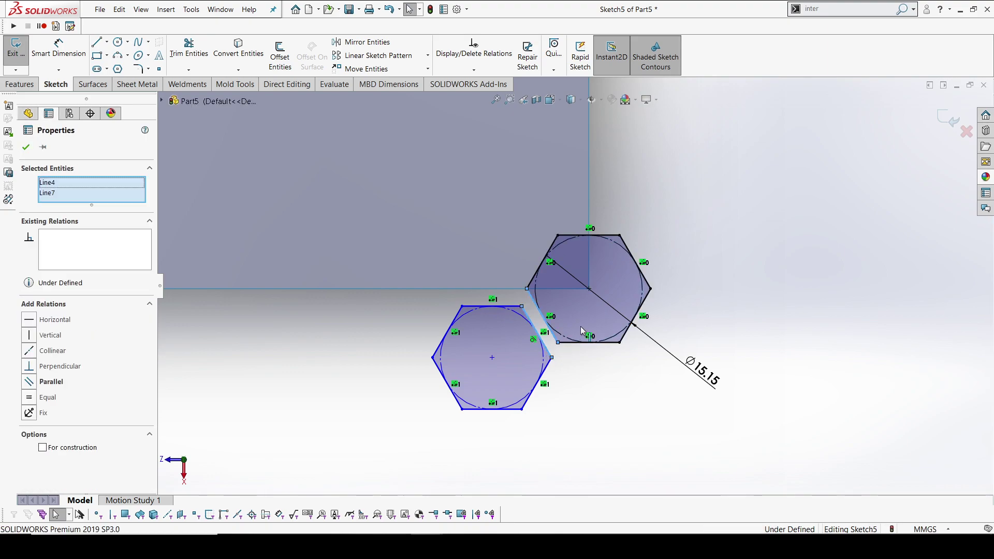
{"action": "left_click", "coordinate": [637, 302]}
Dimension the gap between the second hexagon's facing edge and the first hexagon to 2 mm.
{"action": "key", "text": "d"}
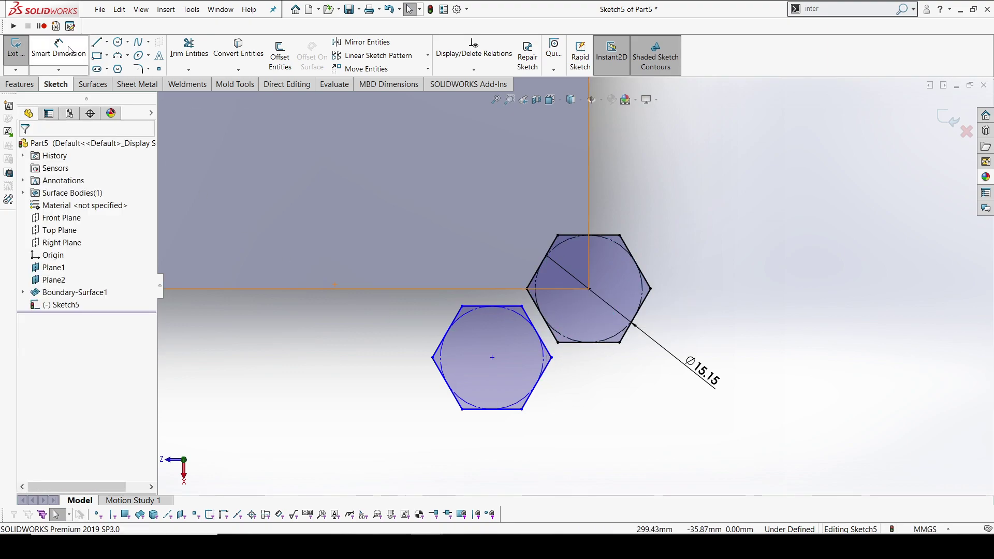
{"action": "left_click", "coordinate": [553, 349]}
{"action": "left_click", "coordinate": [558, 342]}
{"action": "scroll", "coordinate": [560, 340], "scroll_direction": "down", "scroll_amount": 4}
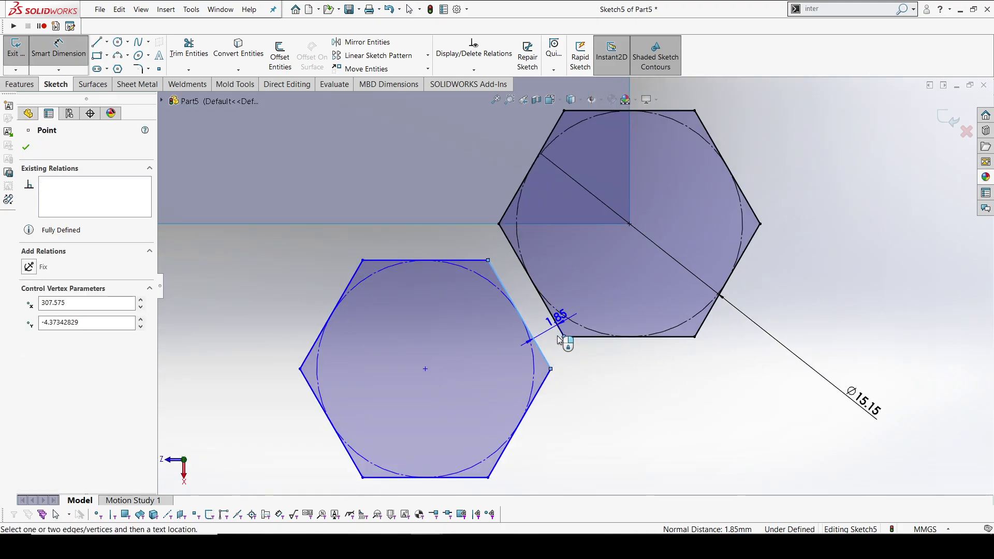
{"action": "left_click", "coordinate": [542, 332]}
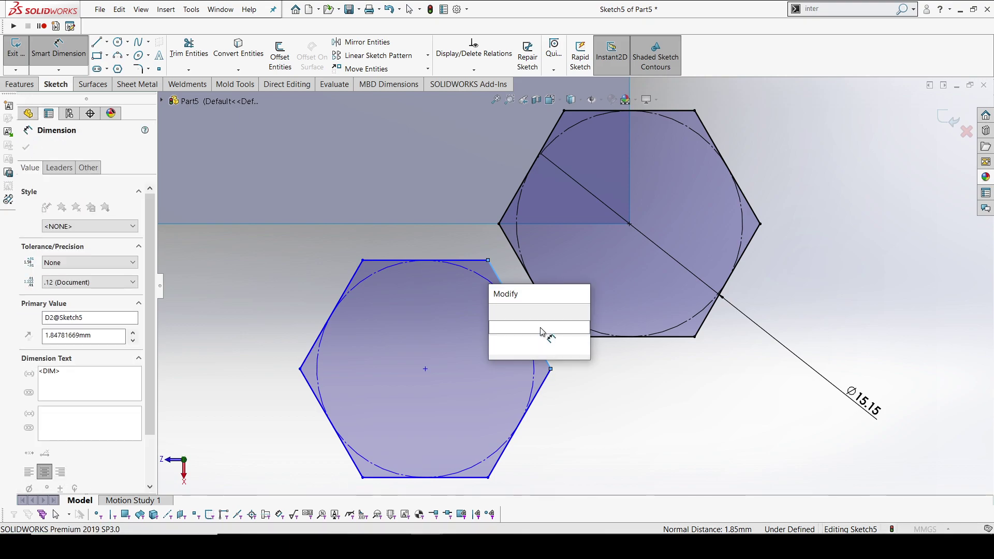
{"action": "type", "text": "2"}
{"action": "key", "text": "Return"}
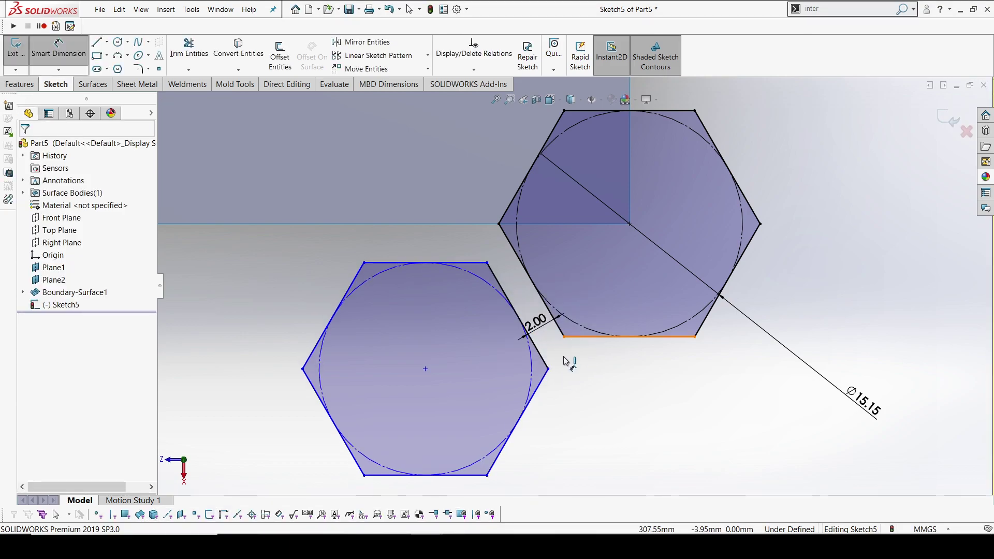
Dimension the distance between the first hexagon's lower edge and the second hexagon's rightmost vertex to 1 mm.
{"action": "left_click", "coordinate": [573, 339]}
{"action": "left_click", "coordinate": [576, 372]}
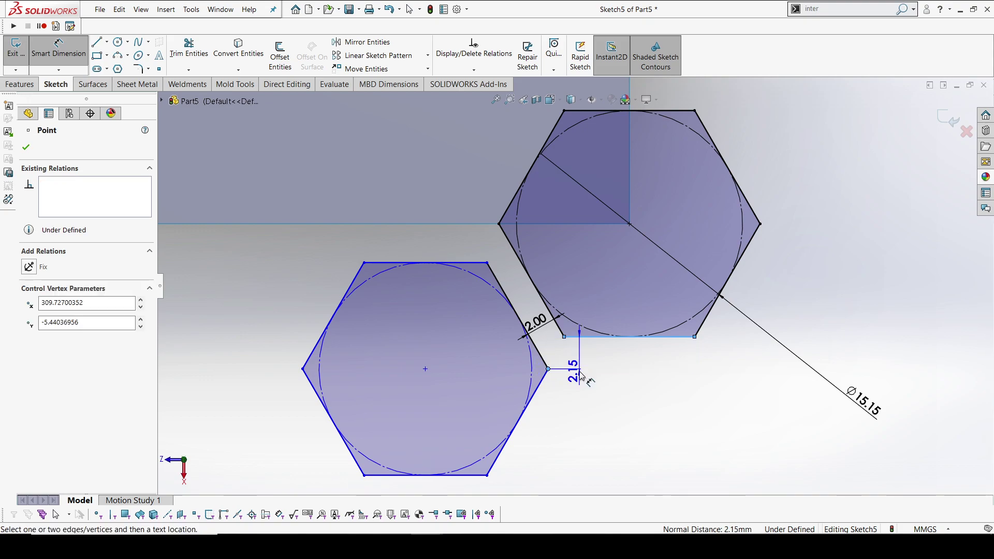
{"action": "left_click", "coordinate": [587, 409]}
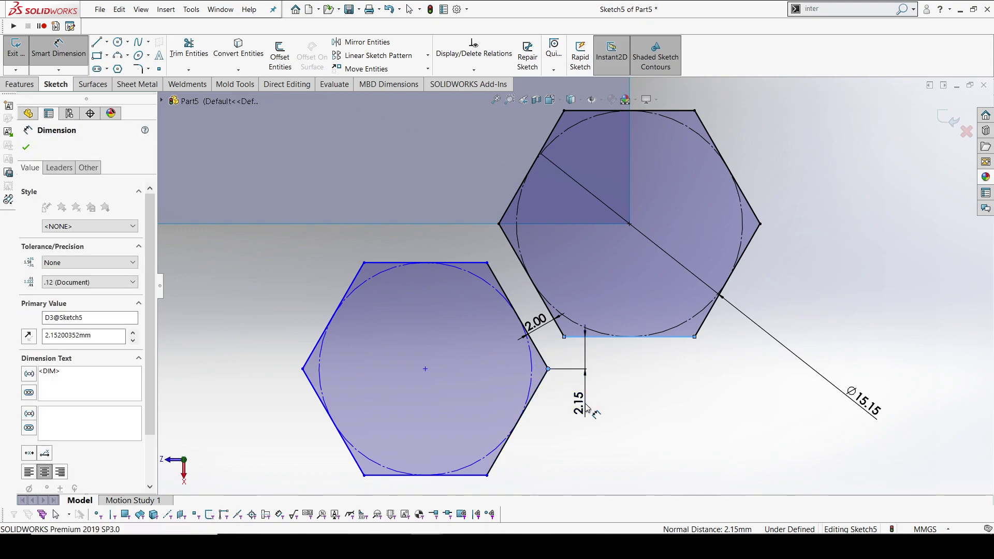
{"action": "type", "text": "1"}
{"action": "key", "text": "Return"}
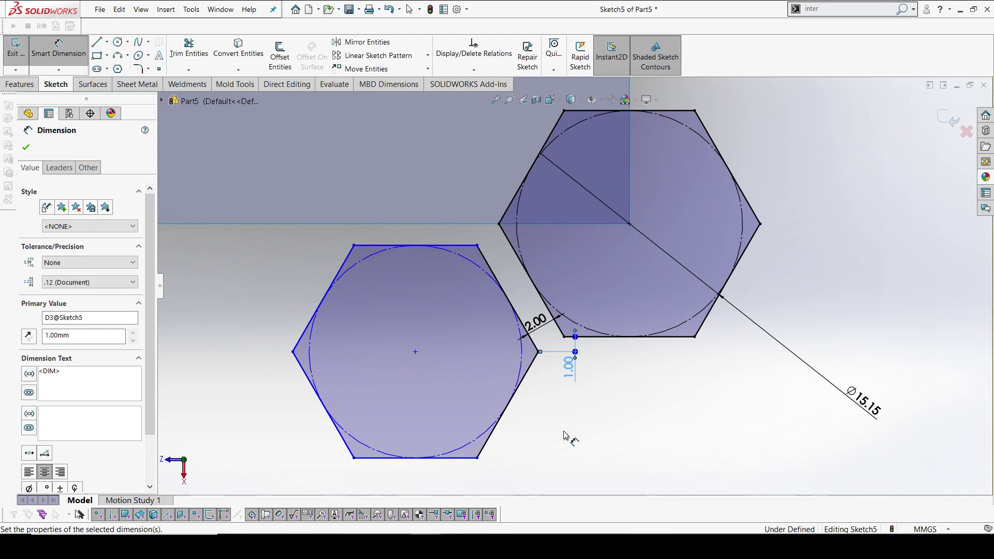
{"action": "key", "text": "Escape"}
Add an Equal relation between the inscribed circles of the two hexagons.
{"action": "left_click", "coordinate": [471, 247]}
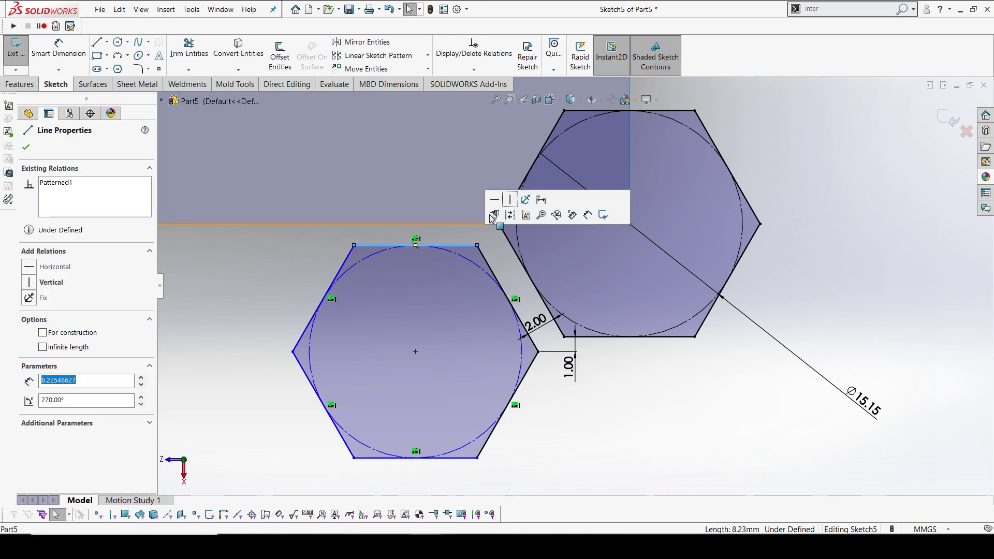
{"action": "left_click", "coordinate": [671, 394]}
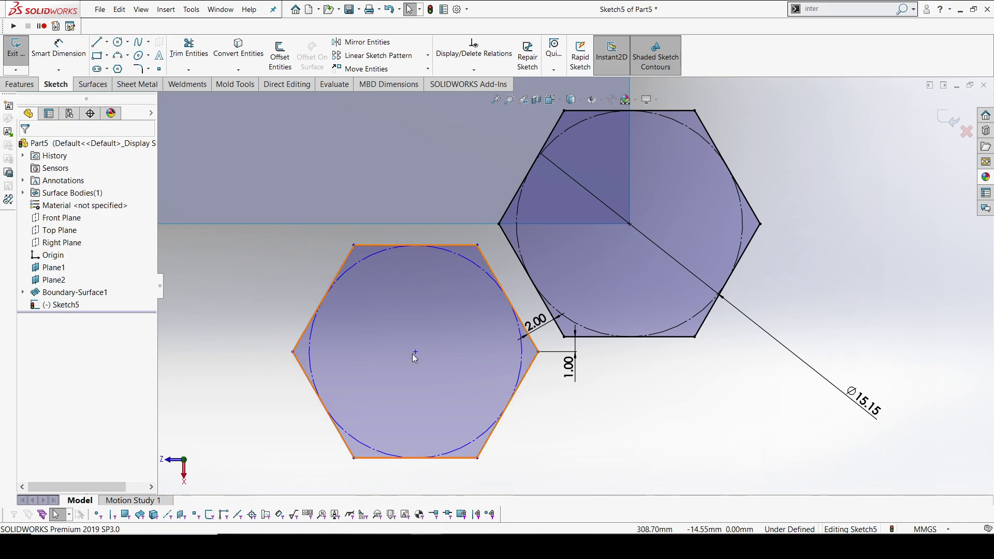
{"action": "left_click", "coordinate": [480, 268]}
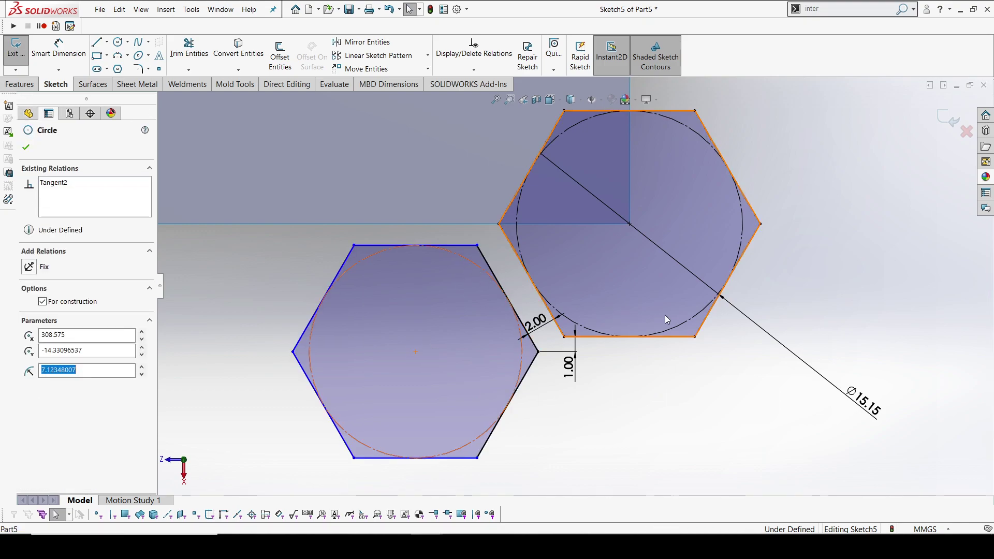
{"action": "left_click", "coordinate": [690, 324], "text": "ctrl"}
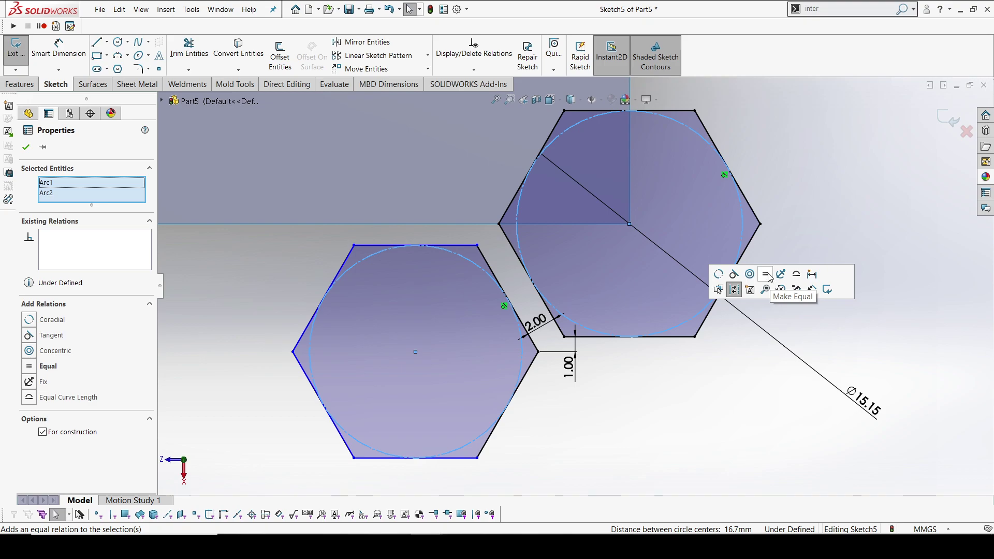
{"action": "left_click", "coordinate": [738, 287]}
{"action": "left_click", "coordinate": [816, 212]}
{"action": "scroll", "coordinate": [517, 309], "scroll_direction": "up", "scroll_amount": 5}
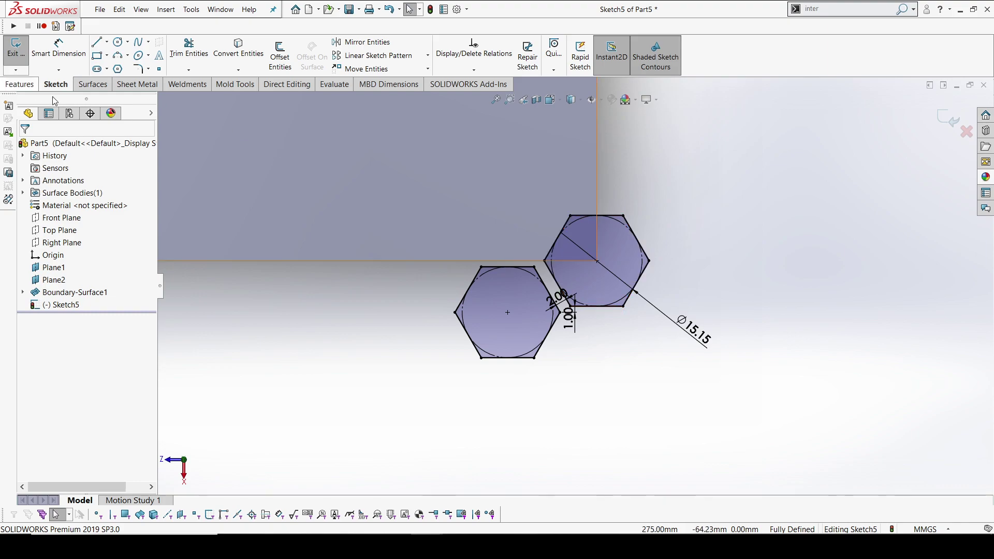
Close the two-hexagon sketch and start a Boss-Extrude of it with a blind depth of 150 mm upward in Direction 1.
{"action": "left_click", "coordinate": [952, 120]}
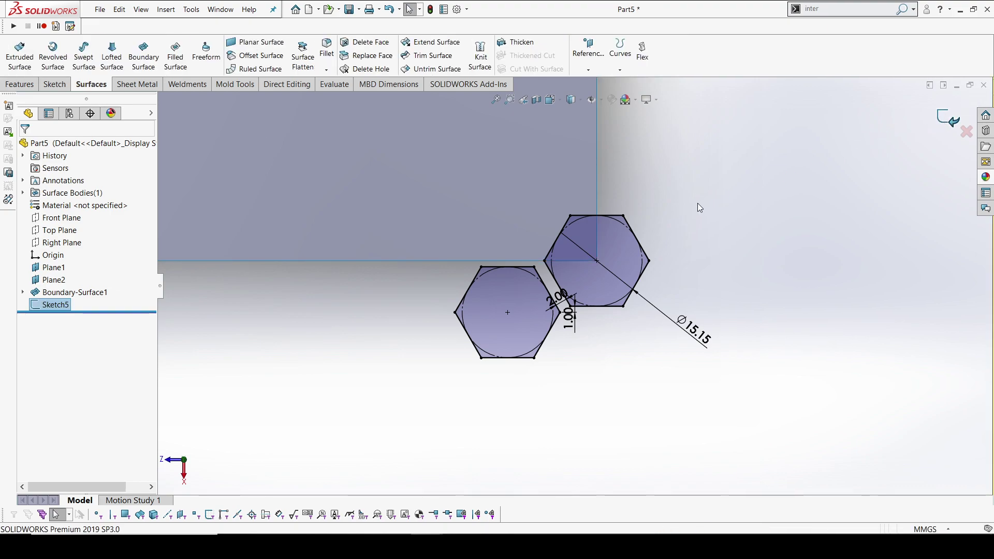
{"action": "mouse_move", "coordinate": [677, 304]}
{"action": "middle_mouse_down"}
{"action": "mouse_move", "coordinate": [646, 326]}
{"action": "mouse_move", "coordinate": [637, 228]}
{"action": "mouse_move", "coordinate": [440, 248]}
{"action": "middle_mouse_up"}
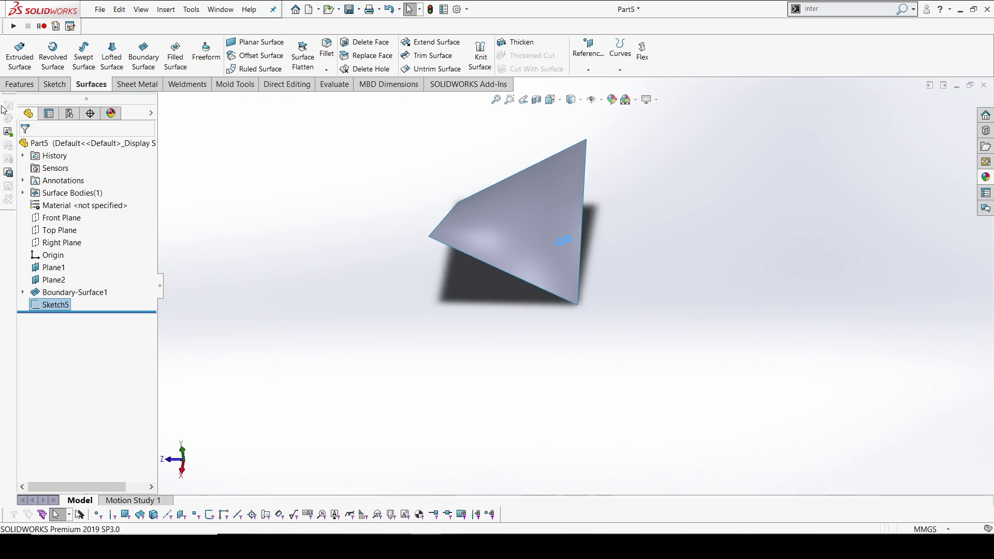
{"action": "left_click", "coordinate": [19, 84]}
{"action": "left_click", "coordinate": [21, 55]}
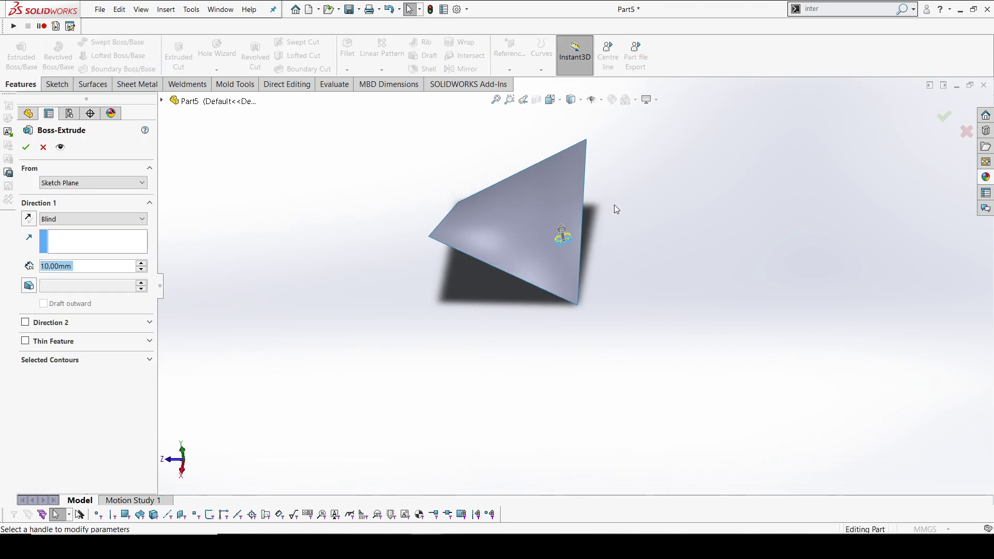
{"action": "middle_click_drag", "start_coordinate": [593, 224], "coordinate": [568, 162]}
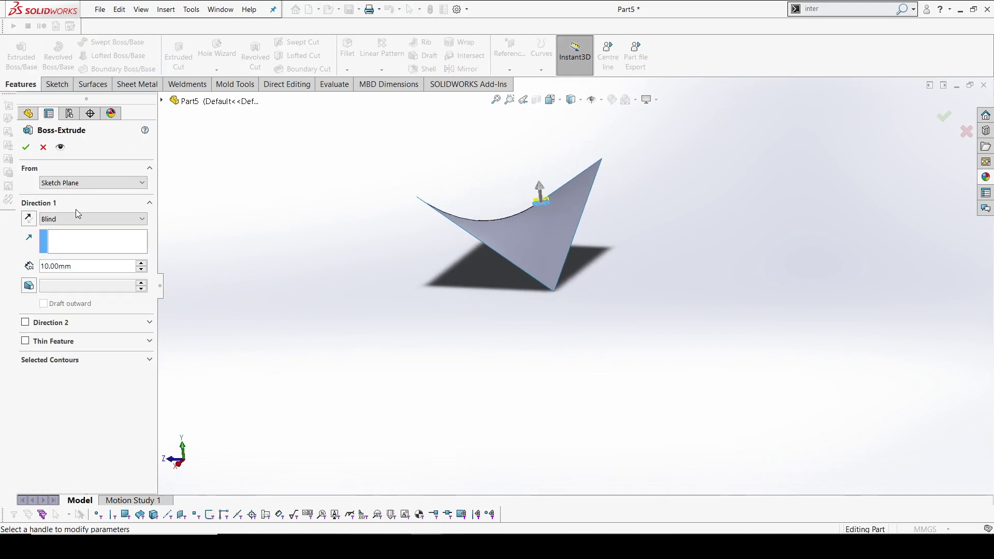
{"action": "left_click_drag", "start_coordinate": [541, 192], "coordinate": [535, 134]}
{"action": "type", "text": "150"}
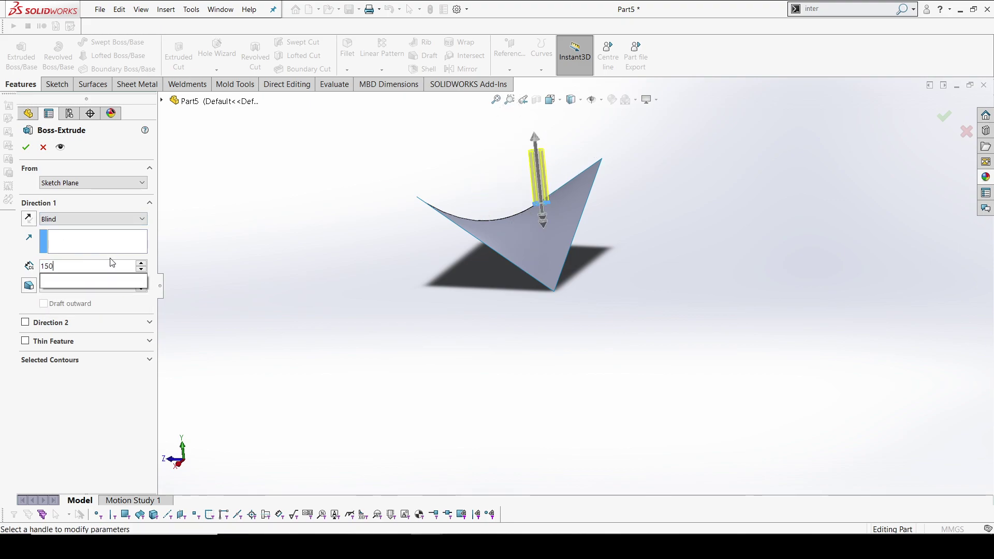
{"action": "key", "text": "Return"}
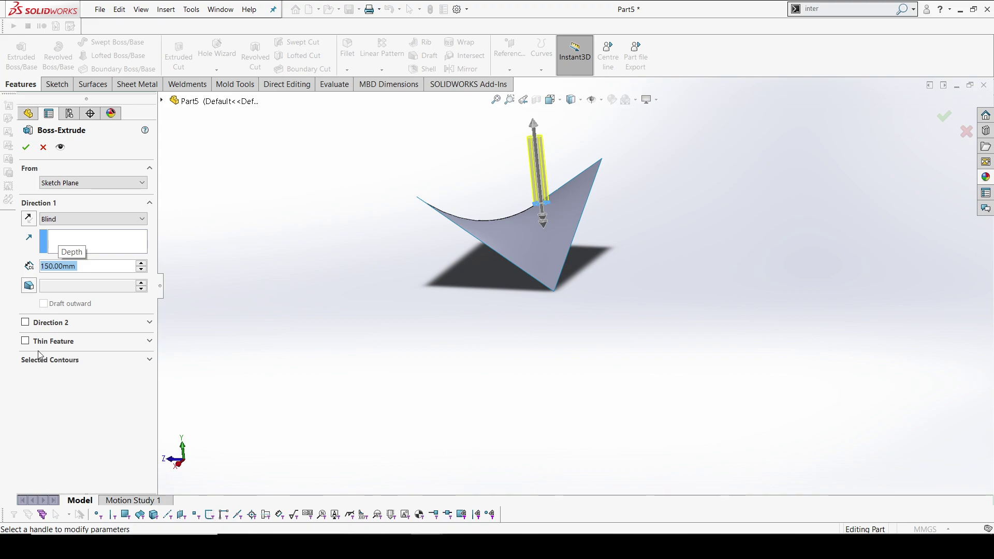
Add a blind Direction 2 depth of 230 mm to the extrusion and complete it.
{"action": "left_click", "coordinate": [25, 324]}
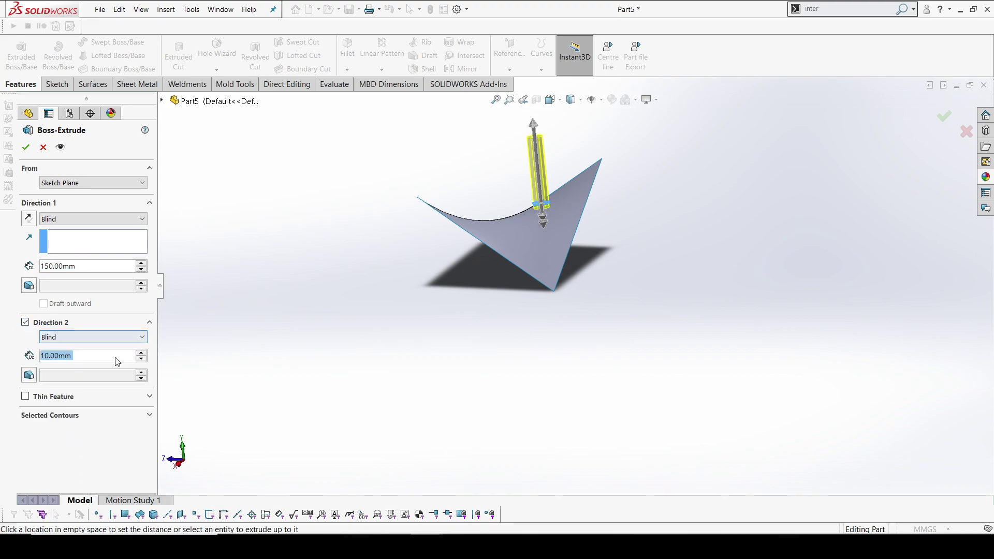
{"action": "scroll", "coordinate": [117, 361], "scroll_direction": "up", "scroll_amount": 15}
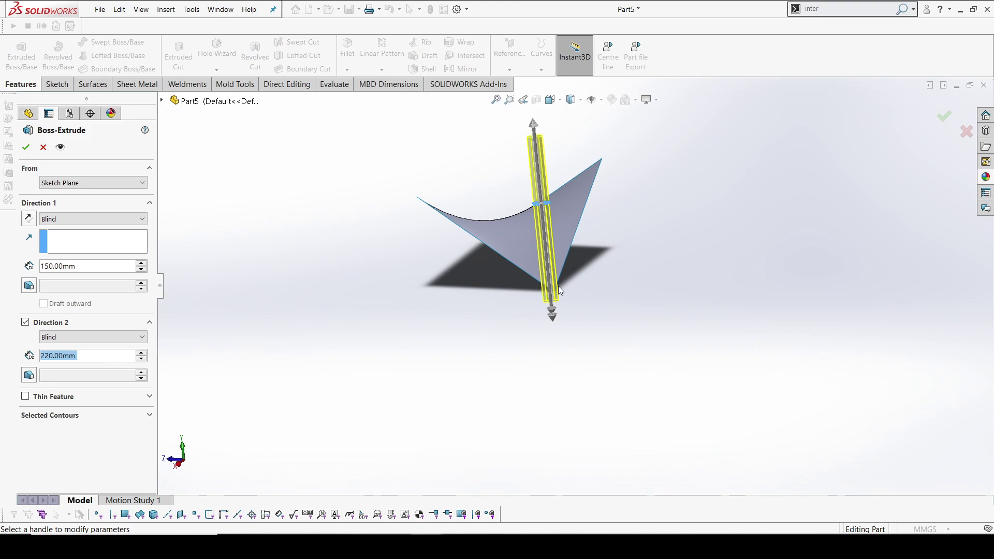
{"action": "scroll", "coordinate": [561, 290], "scroll_direction": "down", "scroll_amount": 4}
{"action": "left_click_drag", "start_coordinate": [88, 359], "coordinate": [1, 359]}
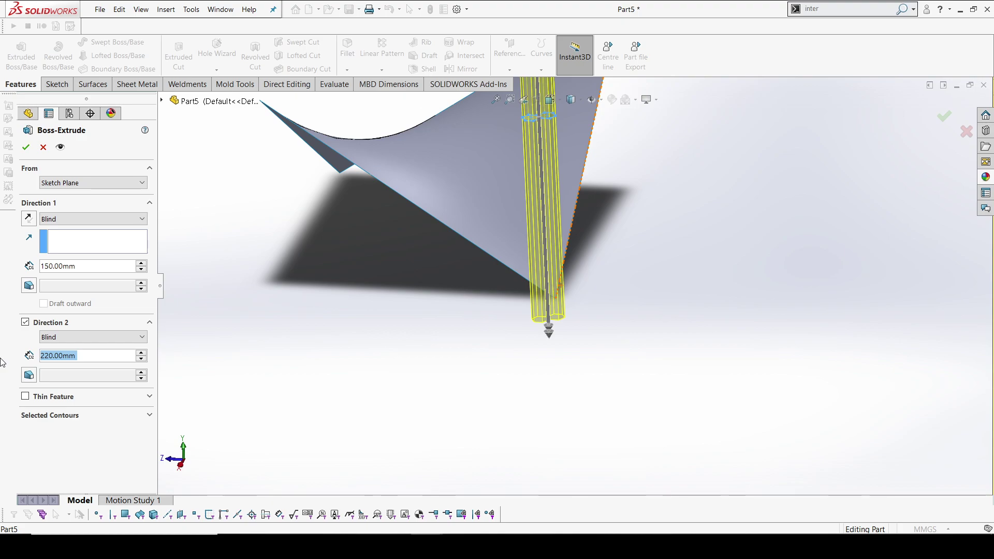
{"action": "type", "text": "230"}
{"action": "key", "text": "Return"}
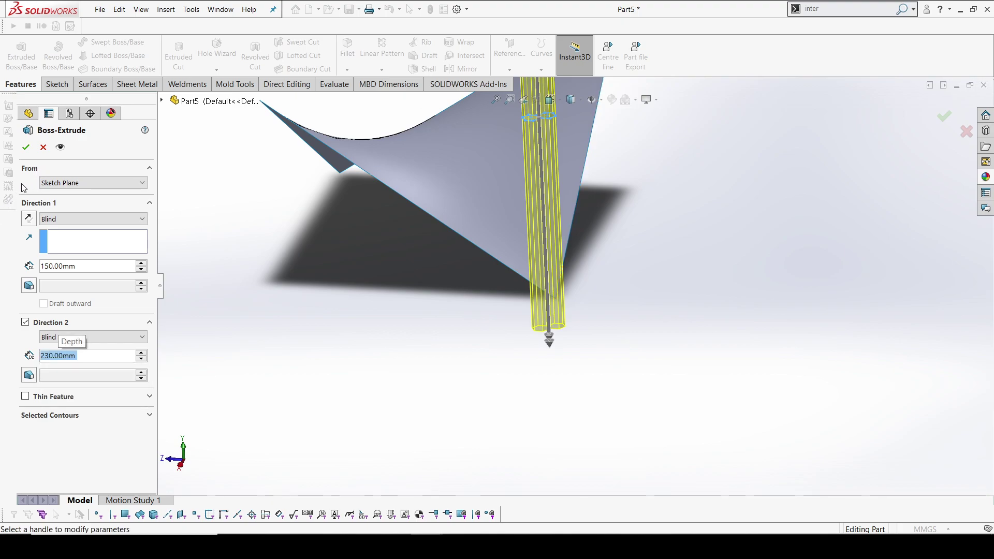
{"action": "left_click", "coordinate": [27, 148]}
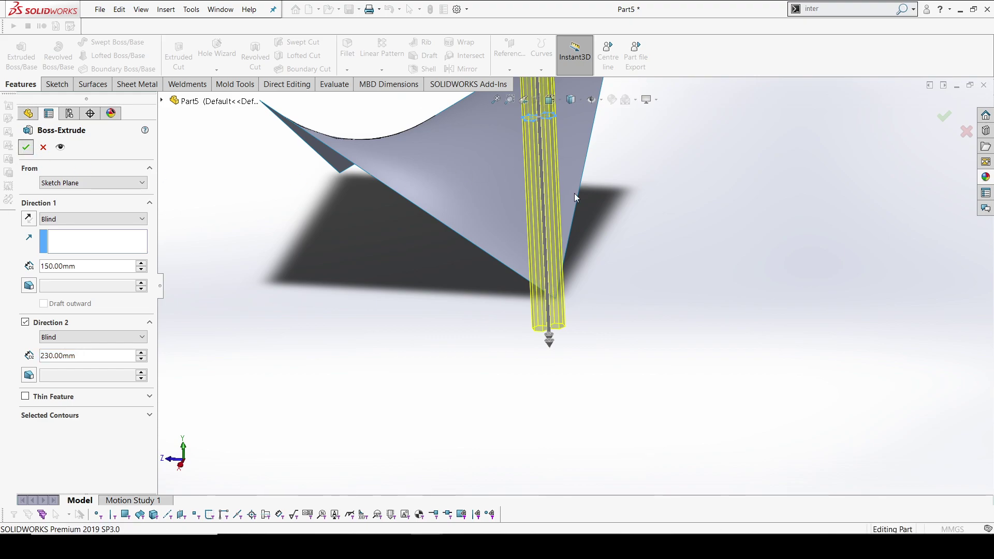
Start a feature Linear Pattern with the Right Plane as the Direction 1 reference.
{"action": "scroll", "coordinate": [576, 263], "scroll_direction": "up", "scroll_amount": 5}
{"action": "middle_click_drag", "start_coordinate": [584, 202], "coordinate": [578, 256]}
{"action": "scroll", "coordinate": [564, 242], "scroll_direction": "down", "scroll_amount": 4}
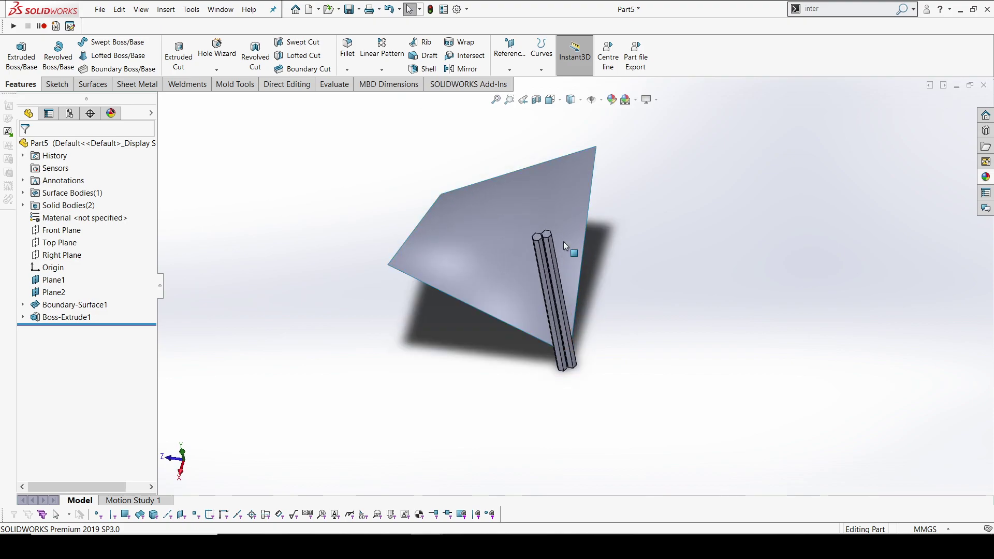
{"action": "left_click", "coordinate": [392, 56]}
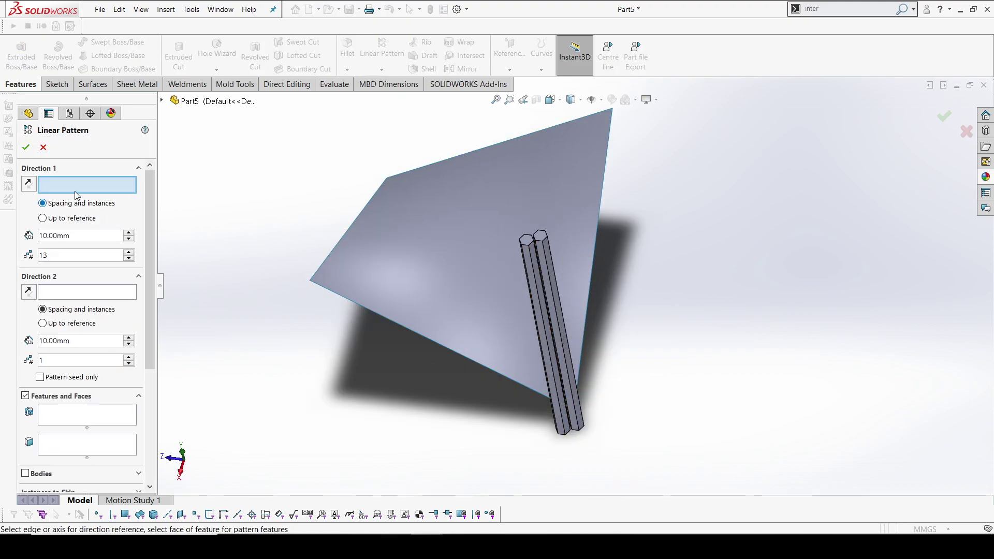
{"action": "scroll", "coordinate": [569, 251], "scroll_direction": "up", "scroll_amount": 5}
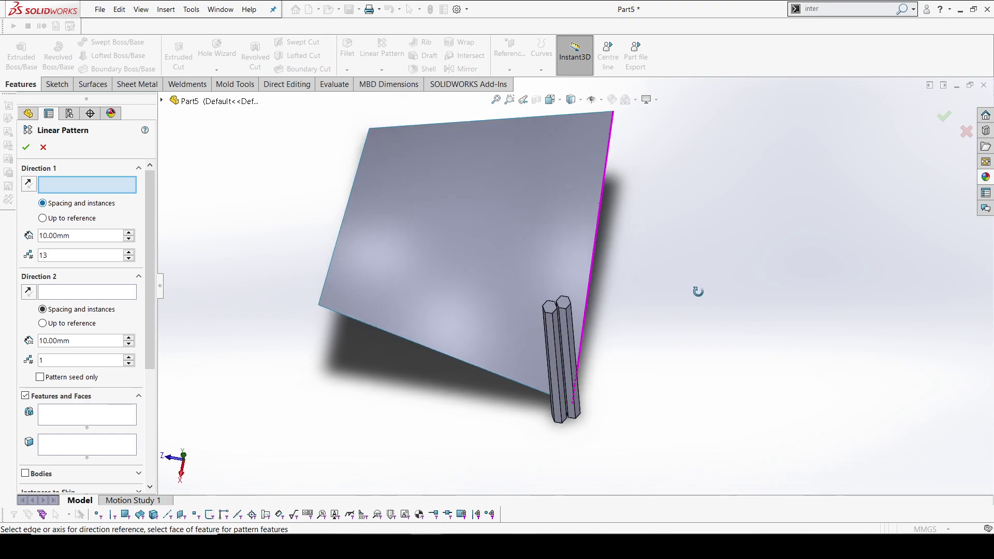
{"action": "left_click", "coordinate": [161, 101]}
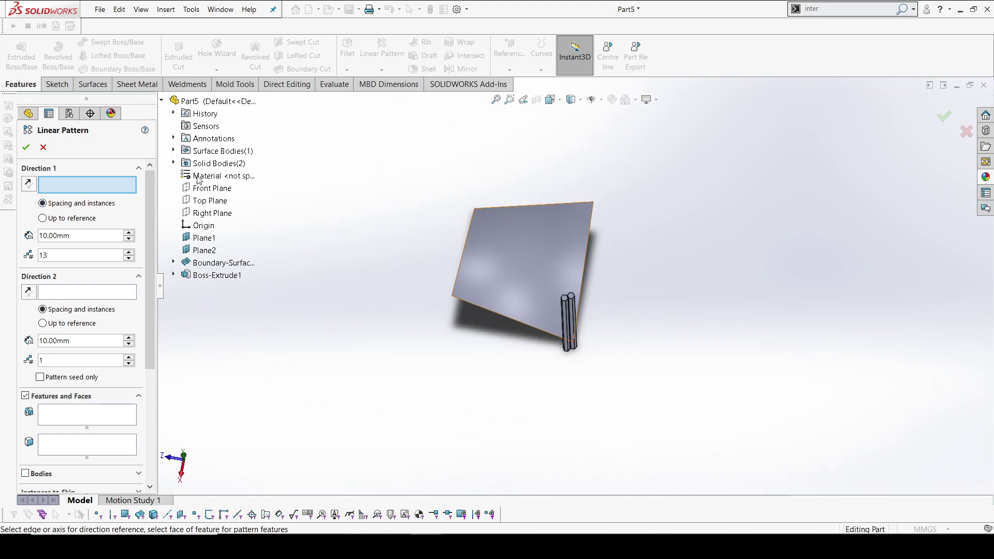
{"action": "left_click", "coordinate": [208, 214]}
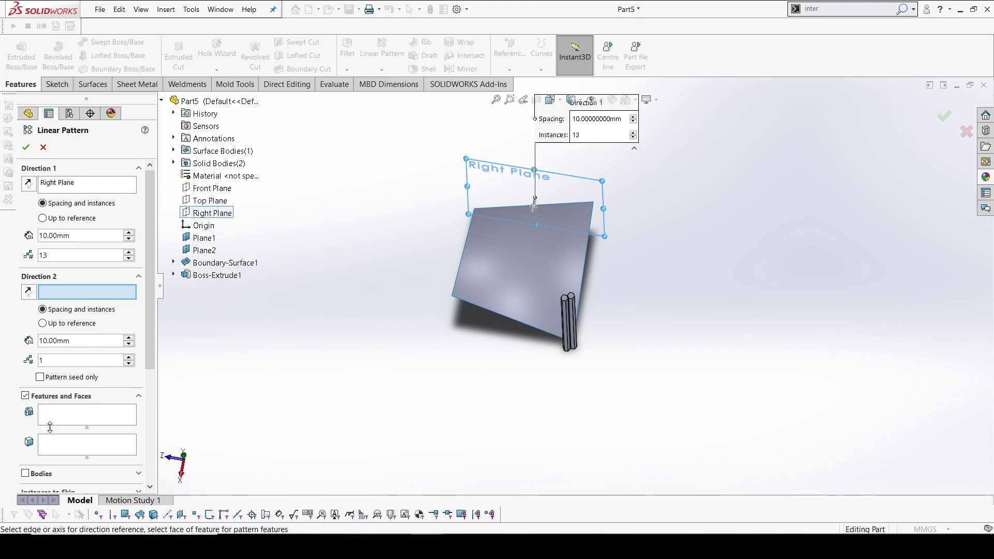
Switch the linear pattern to bodies and select the two extruded hexagonal columns.
{"action": "left_click", "coordinate": [25, 473]}
{"action": "scroll", "coordinate": [580, 299], "scroll_direction": "down", "scroll_amount": 5}
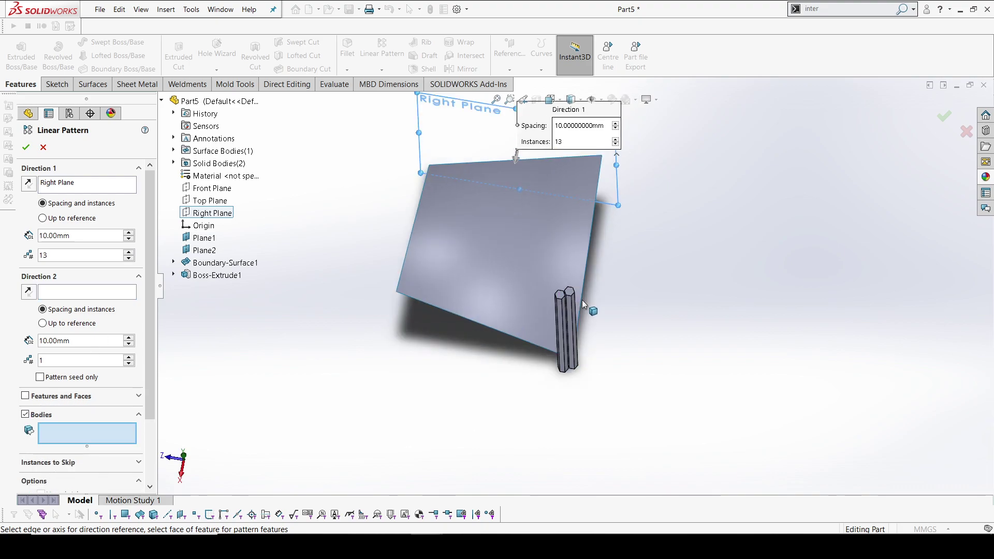
{"action": "left_click", "coordinate": [533, 293]}
{"action": "left_click", "coordinate": [530, 288]}
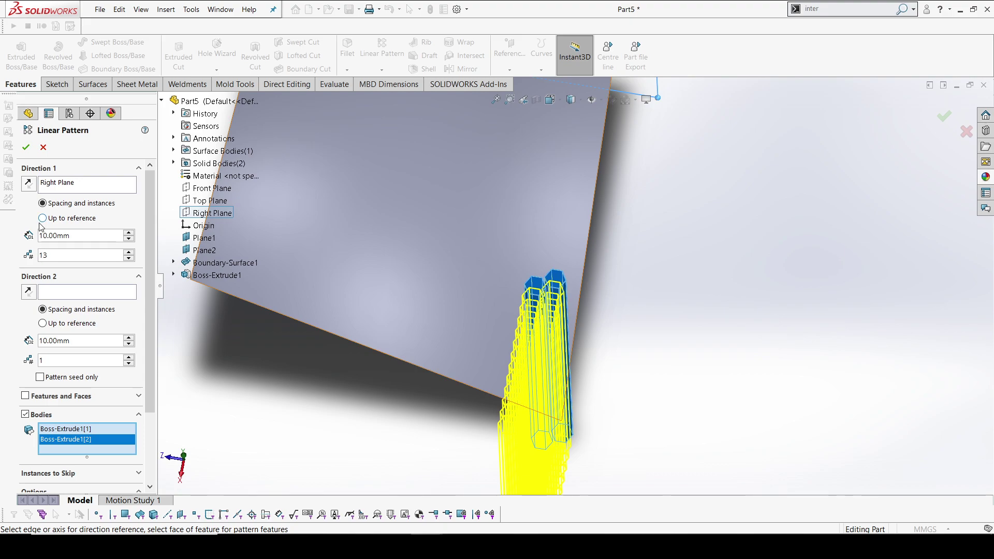
Reverse Direction 1 of the pattern so it runs across the surface and set its spacing to 17.65 mm.
{"action": "left_click", "coordinate": [33, 188]}
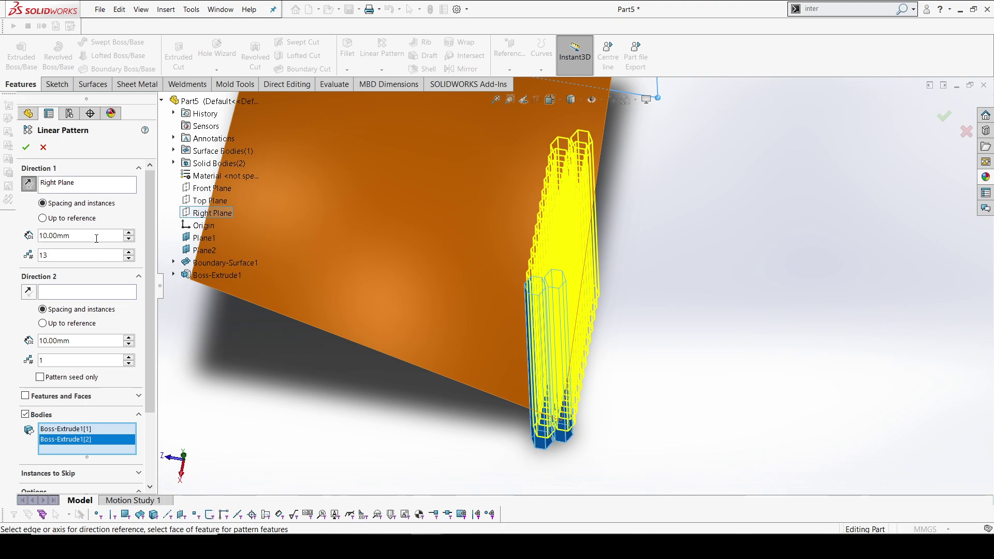
{"action": "left_click_drag", "start_coordinate": [97, 238], "coordinate": [3, 249]}
{"action": "type", "text": "1"}
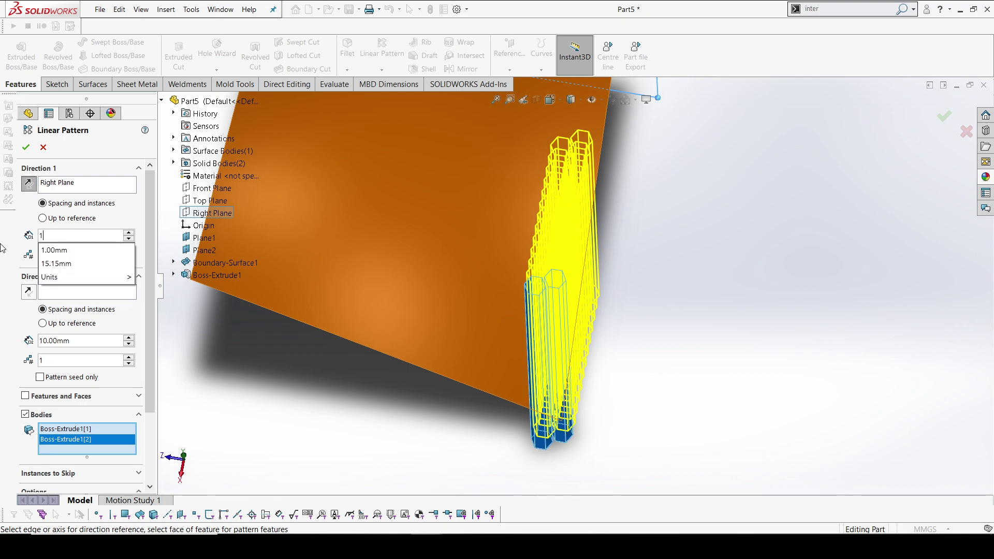
{"action": "type", "text": "7.65"}
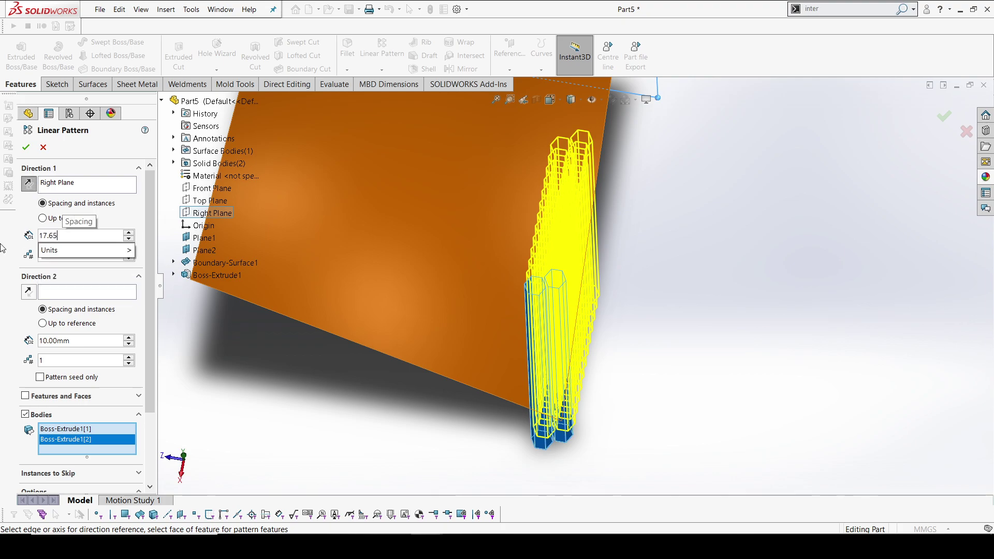
{"action": "key", "text": "Return"}
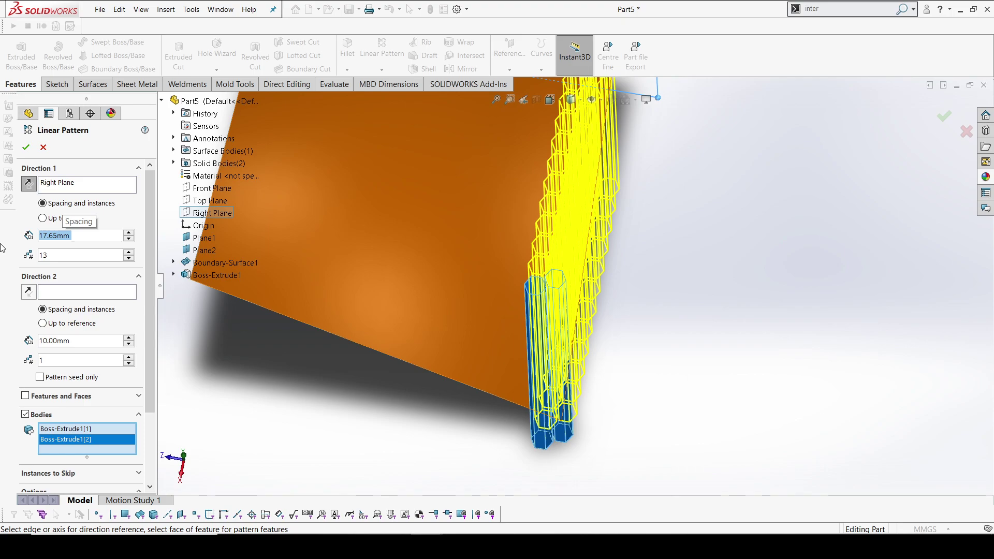
View the pattern preview from above and set the Direction 1 instance count to 18.
{"action": "middle_click_drag", "start_coordinate": [603, 301], "coordinate": [606, 352]}
{"action": "scroll", "coordinate": [571, 331], "scroll_direction": "down", "scroll_amount": 6}
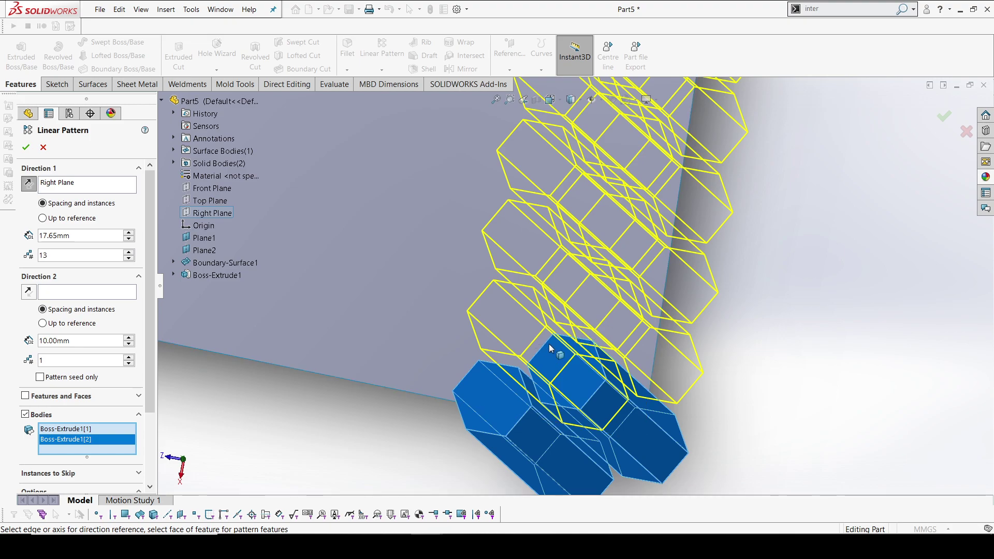
{"action": "middle_click_drag", "start_coordinate": [552, 347], "coordinate": [681, 355]}
{"action": "scroll", "coordinate": [649, 253], "scroll_direction": "up", "scroll_amount": 8}
{"action": "key", "text": "space"}
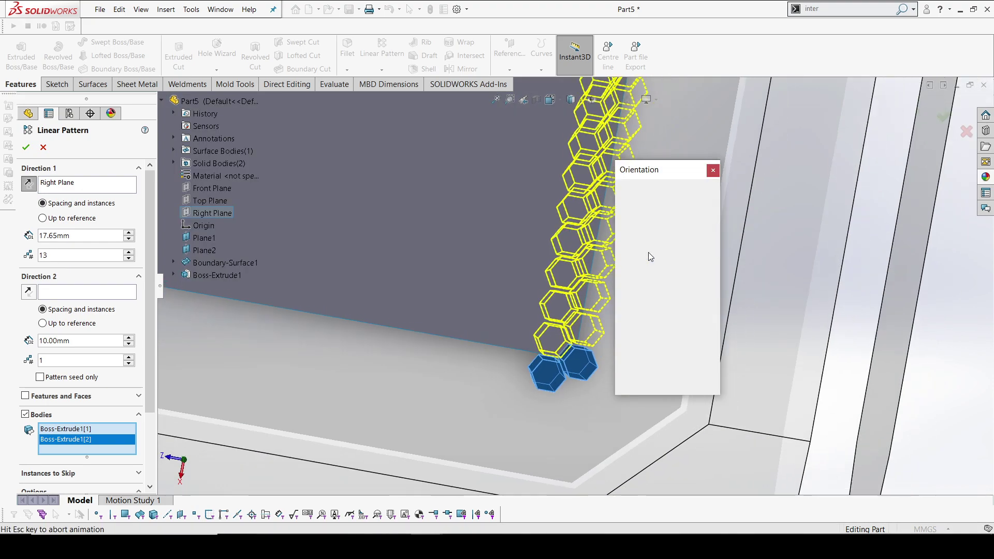
{"action": "key", "text": "ctrl+8"}
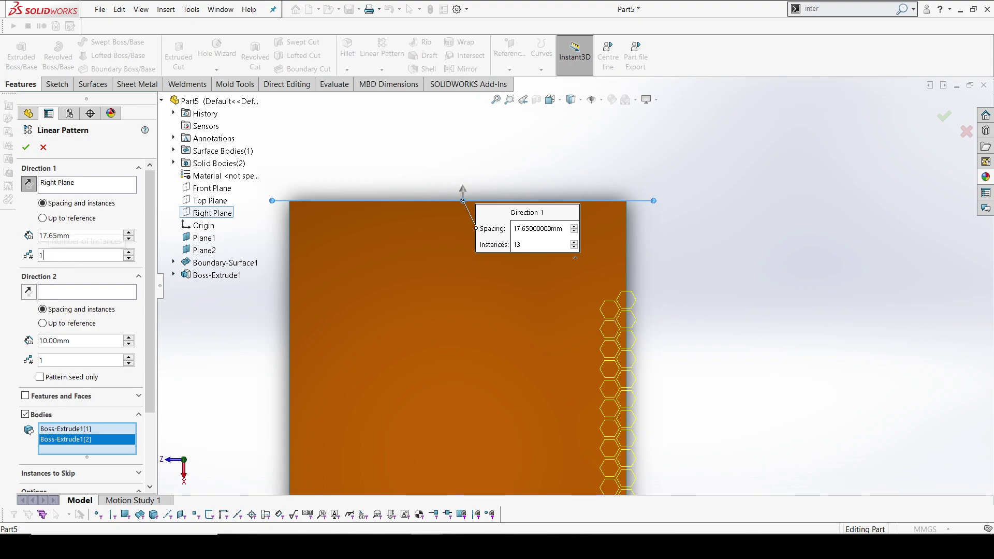
{"action": "type", "text": "8"}
{"action": "key", "text": "Return"}
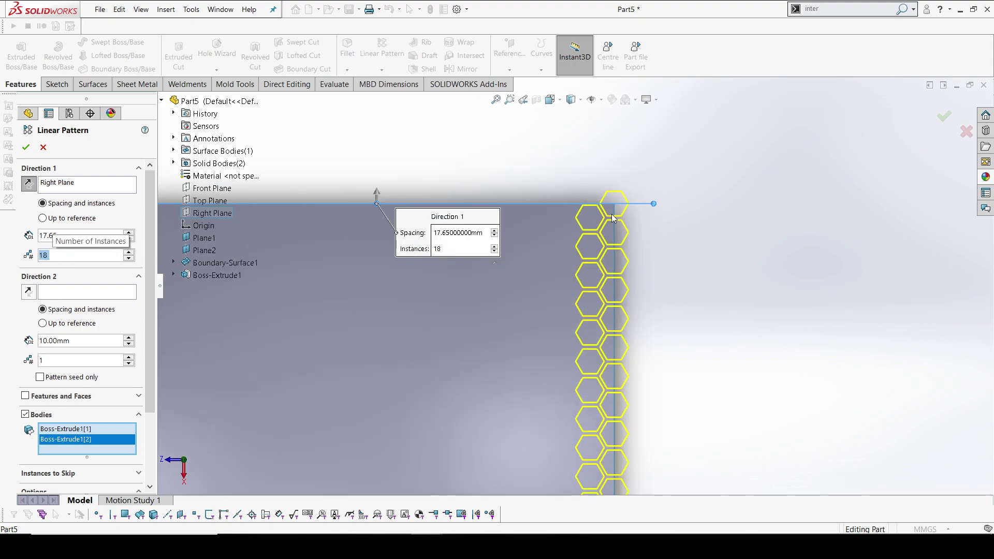
Examine how the patterned hexagon columns cover the surface's edge at its upper and lower corners.
{"action": "scroll", "coordinate": [600, 229], "scroll_direction": "down", "scroll_amount": 6}
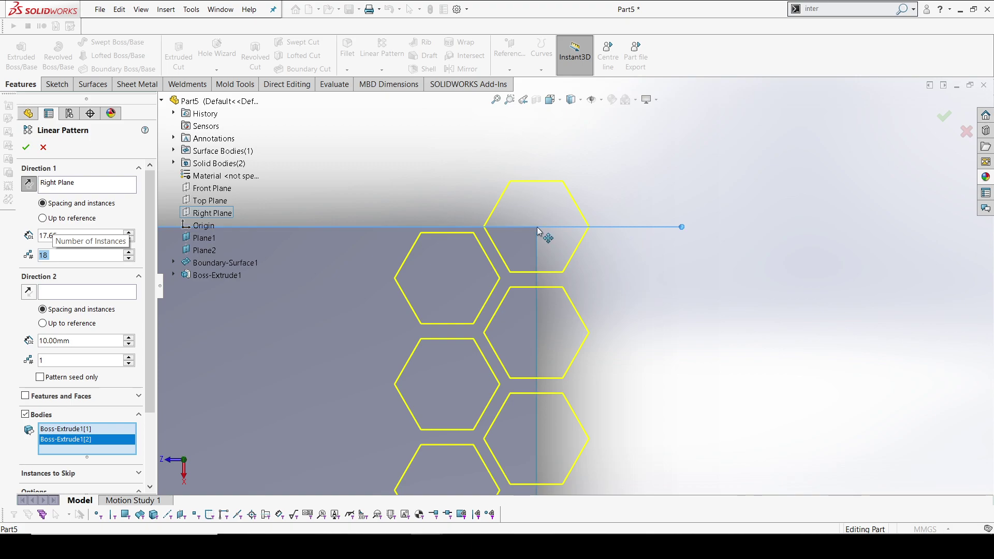
{"action": "scroll", "coordinate": [534, 234], "scroll_direction": "up", "scroll_amount": 6}
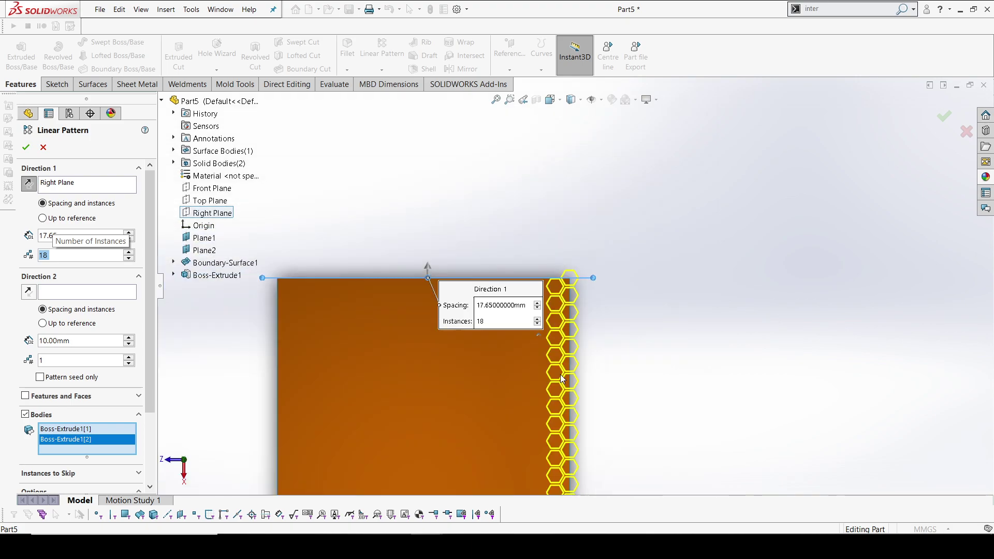
{"action": "scroll", "coordinate": [553, 408], "scroll_direction": "down", "scroll_amount": 2}
{"action": "scroll", "coordinate": [549, 394], "scroll_direction": "down", "scroll_amount": 3}
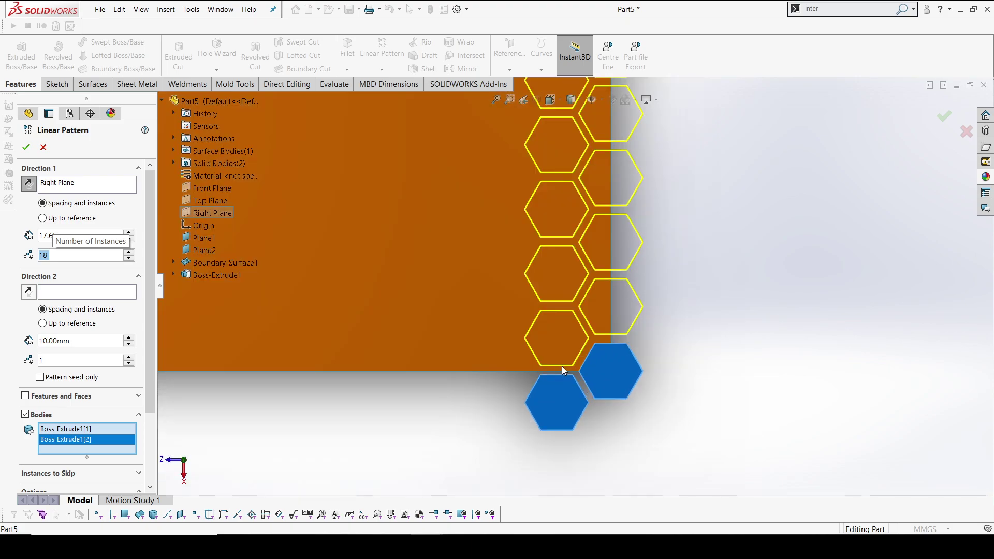
{"action": "scroll", "coordinate": [564, 371], "scroll_direction": "down", "scroll_amount": 1}
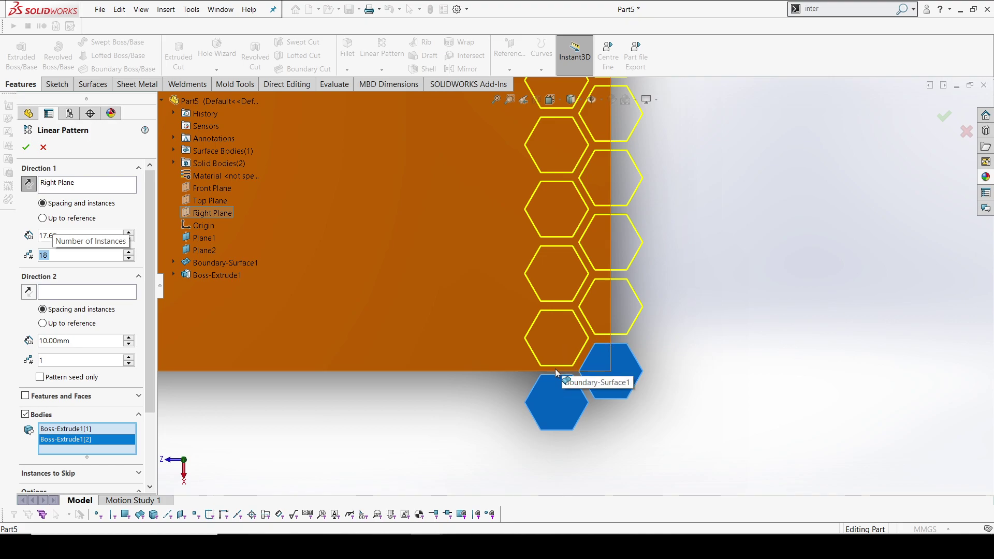
{"action": "scroll", "coordinate": [570, 259], "scroll_direction": "up", "scroll_amount": 5}
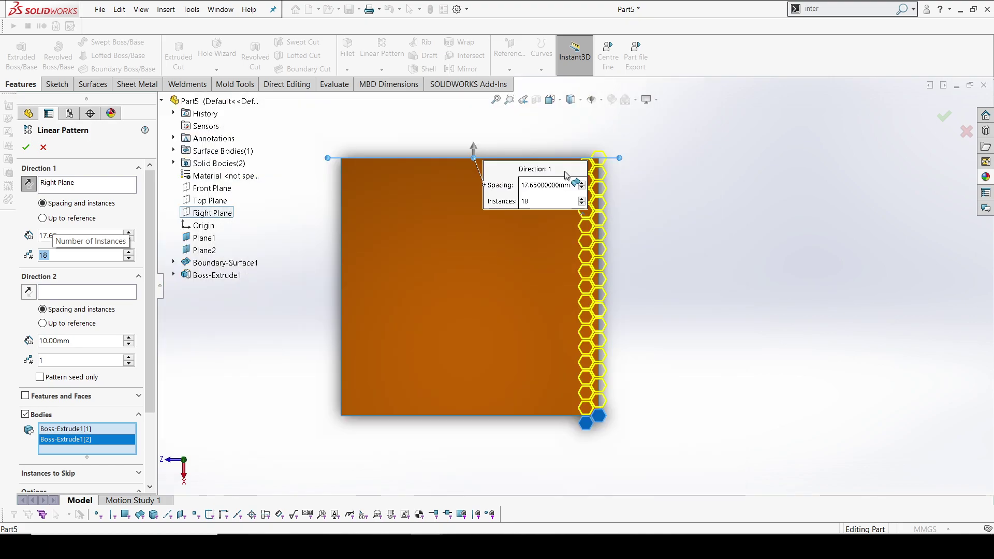
{"action": "scroll", "coordinate": [611, 204], "scroll_direction": "down", "scroll_amount": 5}
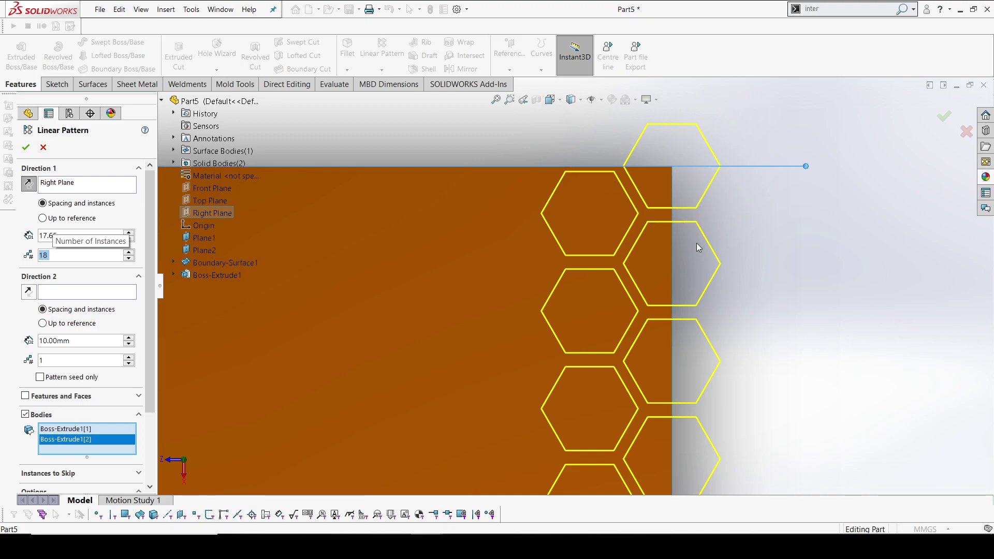
{"action": "scroll", "coordinate": [695, 248], "scroll_direction": "up", "scroll_amount": 5}
{"action": "scroll", "coordinate": [564, 337], "scroll_direction": "down", "scroll_amount": 4}
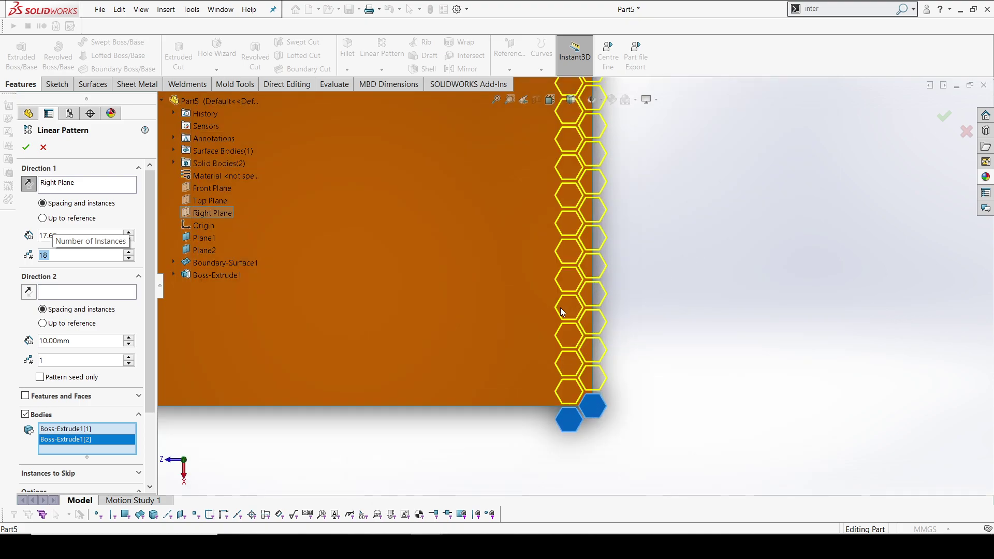
{"action": "scroll", "coordinate": [560, 308], "scroll_direction": "up", "scroll_amount": 1}
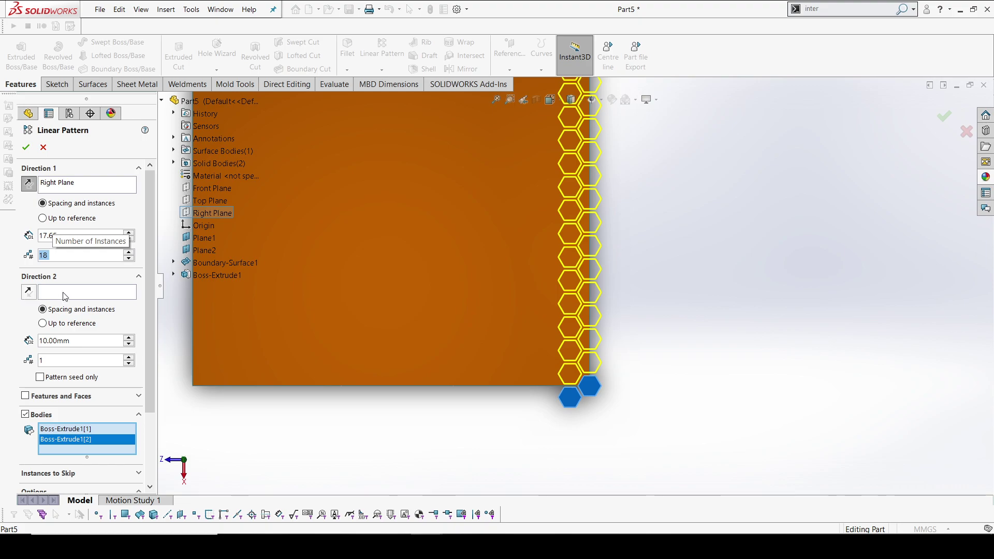
Use the Front Plane as the Direction 2 reference of the linear pattern, running it across the surface.
{"action": "left_click", "coordinate": [130, 358]}
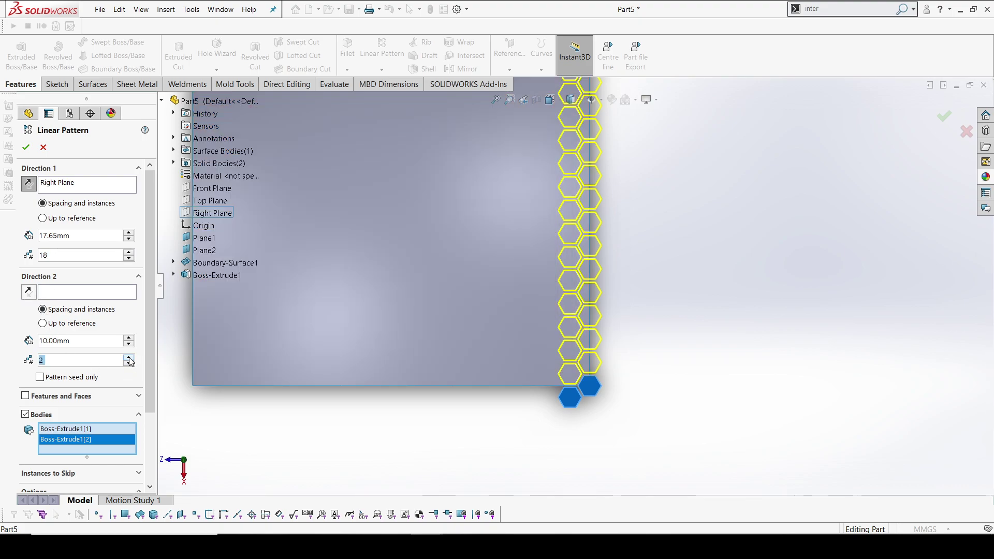
{"action": "left_click", "coordinate": [84, 293]}
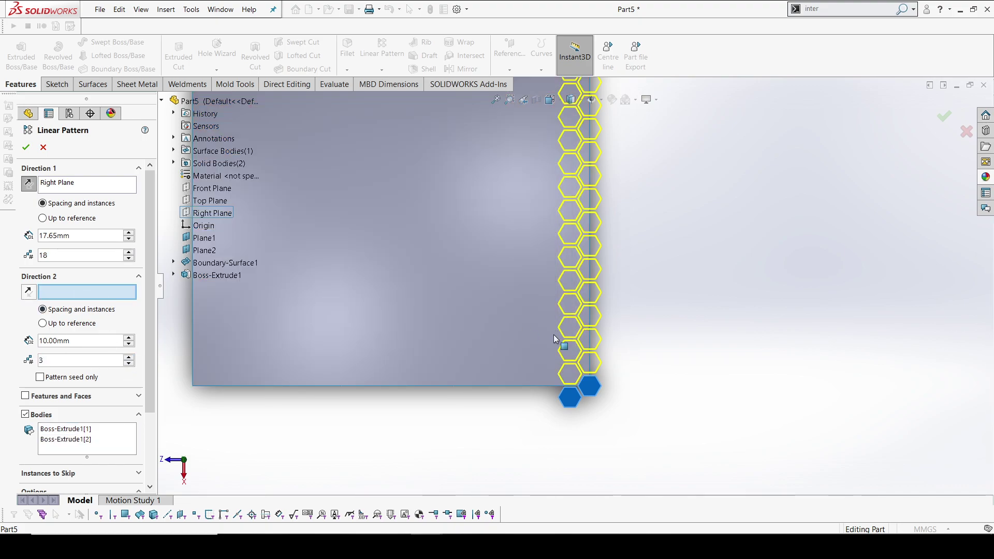
{"action": "scroll", "coordinate": [444, 321], "scroll_direction": "up", "scroll_amount": 3}
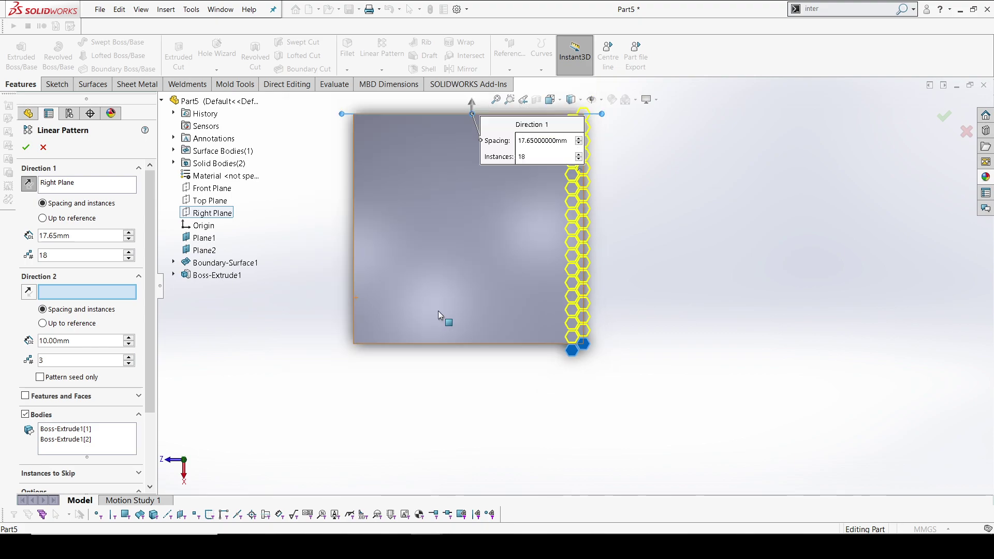
{"action": "left_click", "coordinate": [210, 189]}
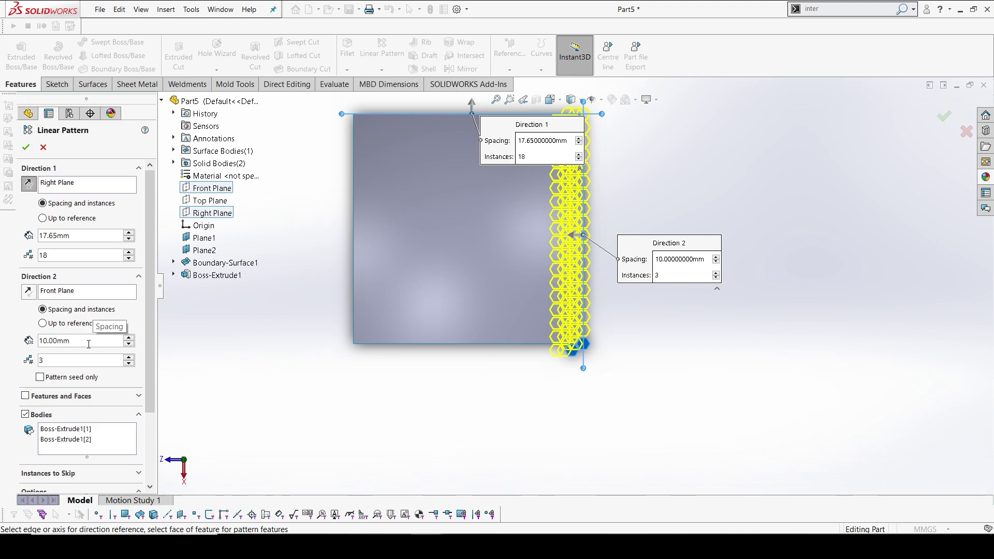
{"action": "scroll", "coordinate": [585, 340], "scroll_direction": "down", "scroll_amount": 5}
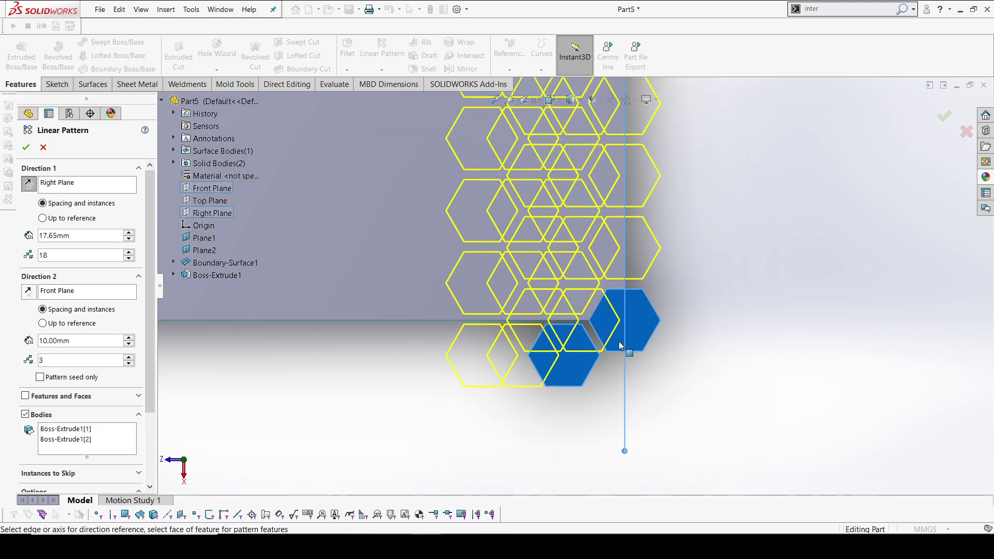
Set Direction 2 of the pattern to 11 instances with a 30 mm spacing.
{"action": "left_click", "coordinate": [77, 341]}
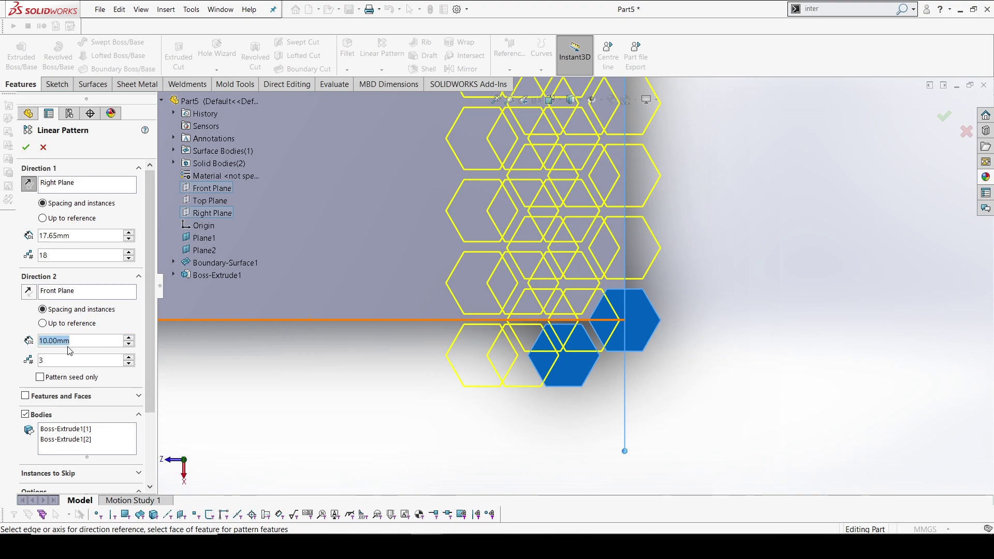
{"action": "left_click", "coordinate": [74, 361]}
{"action": "type", "text": "11"}
{"action": "key", "text": "Return"}
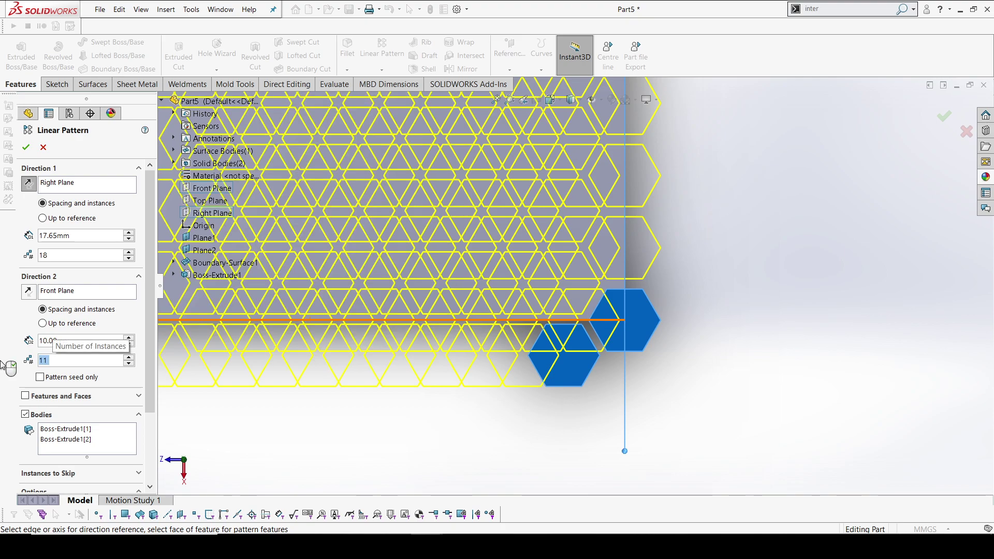
{"action": "left_click", "coordinate": [130, 337]}
{"action": "left_click", "coordinate": [129, 337]}
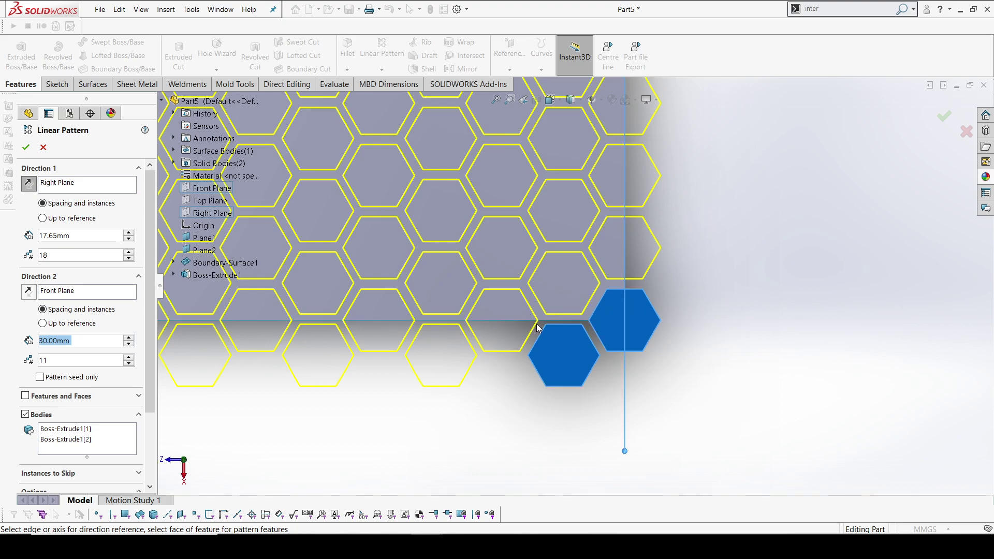
Compare 10 and 11 Direction 2 instances at the surface's far edge, keep 11 and accept the linear pattern.
{"action": "scroll", "coordinate": [364, 284], "scroll_direction": "up", "scroll_amount": 5}
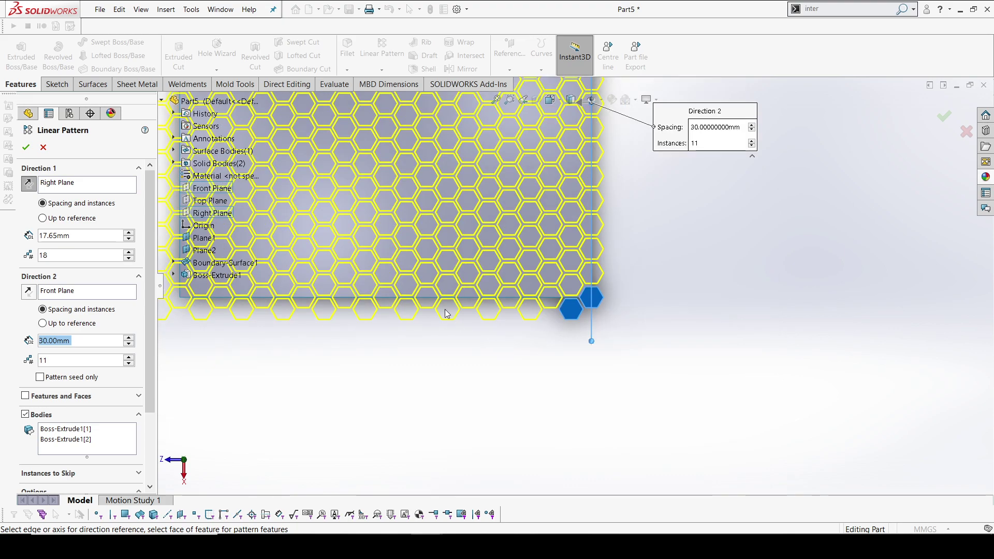
{"action": "scroll", "coordinate": [364, 283], "scroll_direction": "down", "scroll_amount": 3}
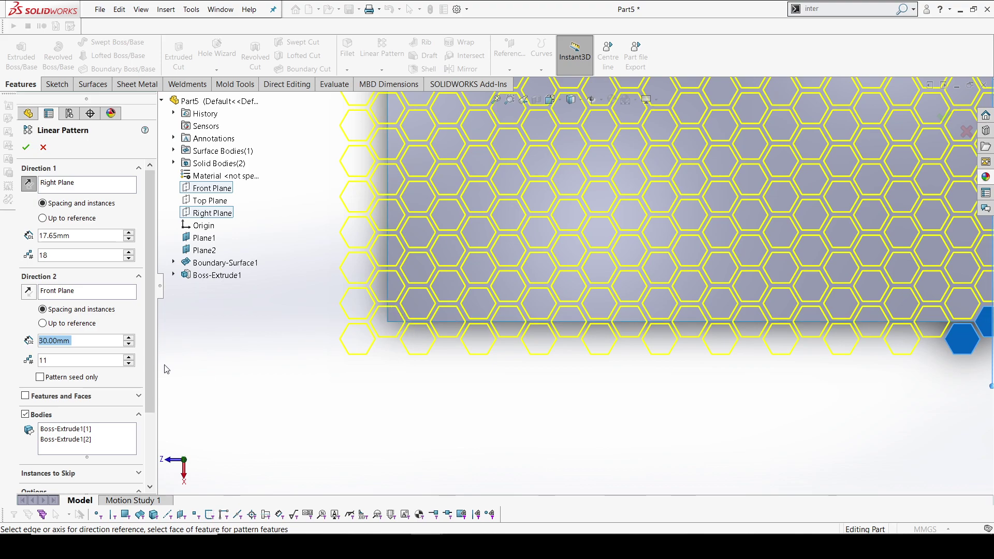
{"action": "left_click", "coordinate": [126, 365]}
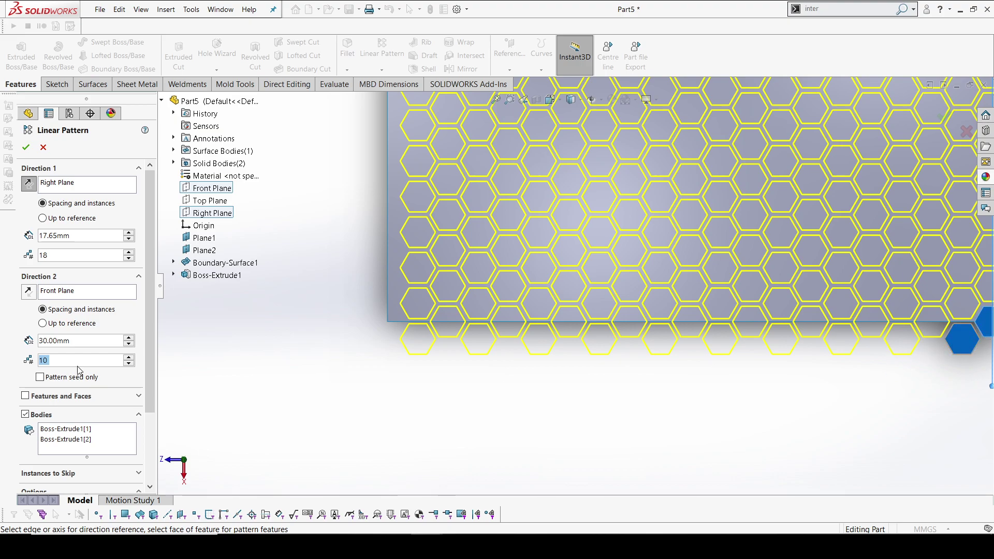
{"action": "left_click", "coordinate": [129, 356]}
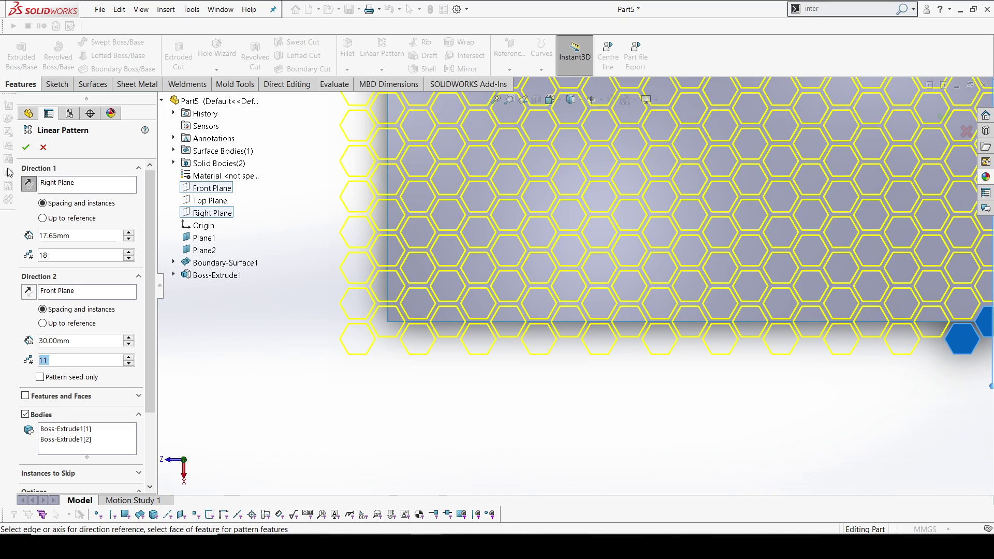
{"action": "left_click", "coordinate": [25, 150]}
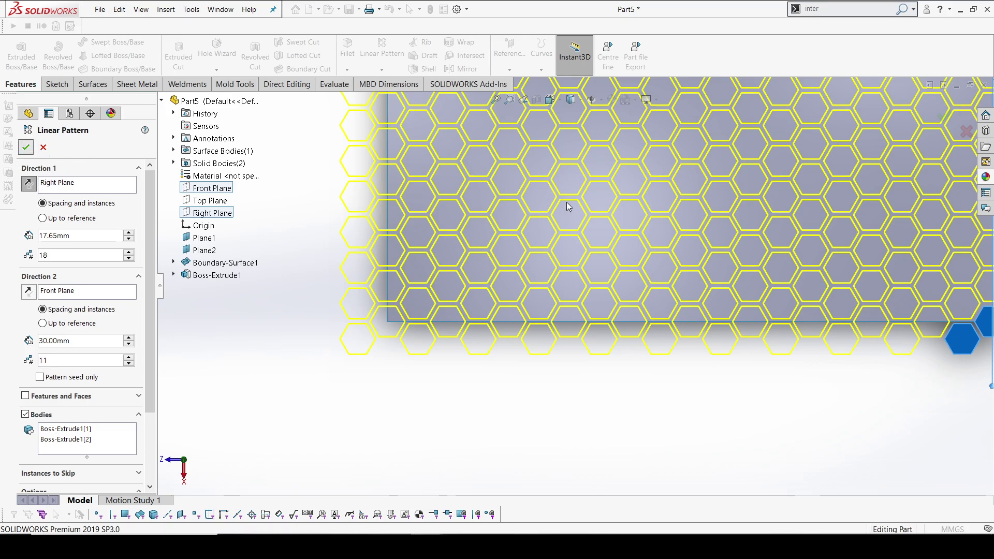
Hide the patterned columns and the two original extruded hexagons so that only the boundary surface is shown.
{"action": "scroll", "coordinate": [574, 217], "scroll_direction": "up", "scroll_amount": 5}
{"action": "middle_click_drag", "start_coordinate": [582, 220], "coordinate": [624, 175]}
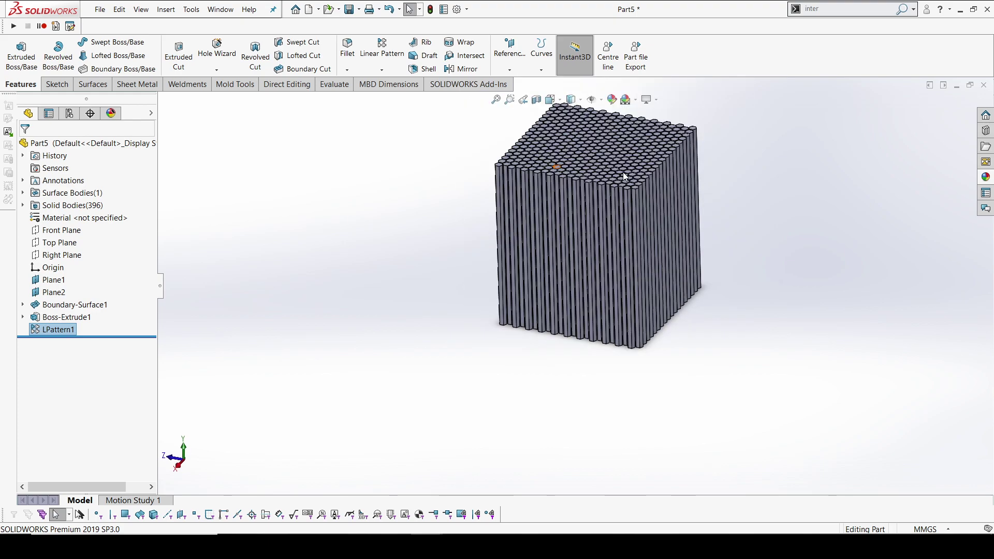
{"action": "right_click", "coordinate": [77, 329]}
{"action": "left_click", "coordinate": [425, 280]}
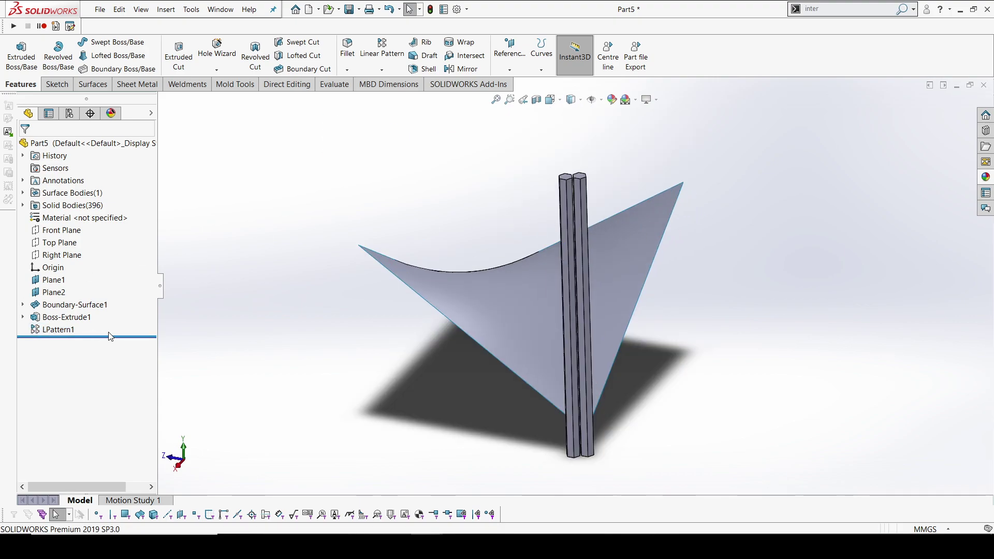
{"action": "right_click", "coordinate": [65, 316]}
{"action": "left_click", "coordinate": [344, 226]}
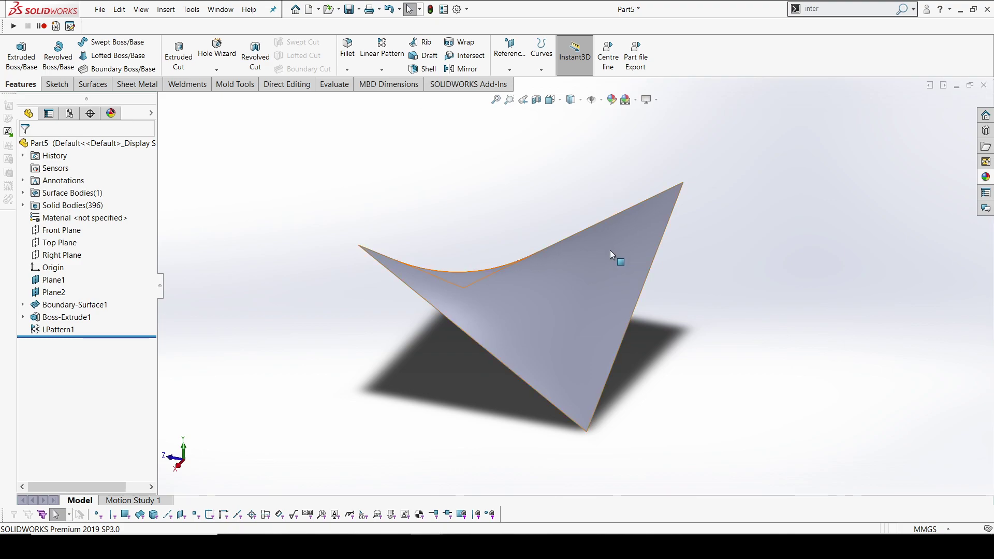
Start a Thicken feature on the boundary surface and set its thickness to 0.5 mm.
{"action": "left_click", "coordinate": [294, 84]}
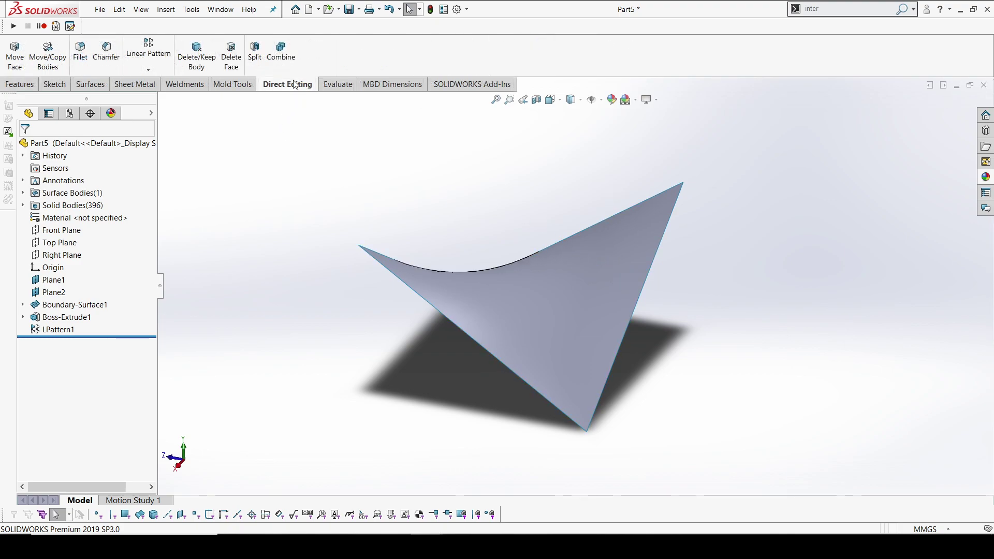
{"action": "left_click", "coordinate": [91, 84]}
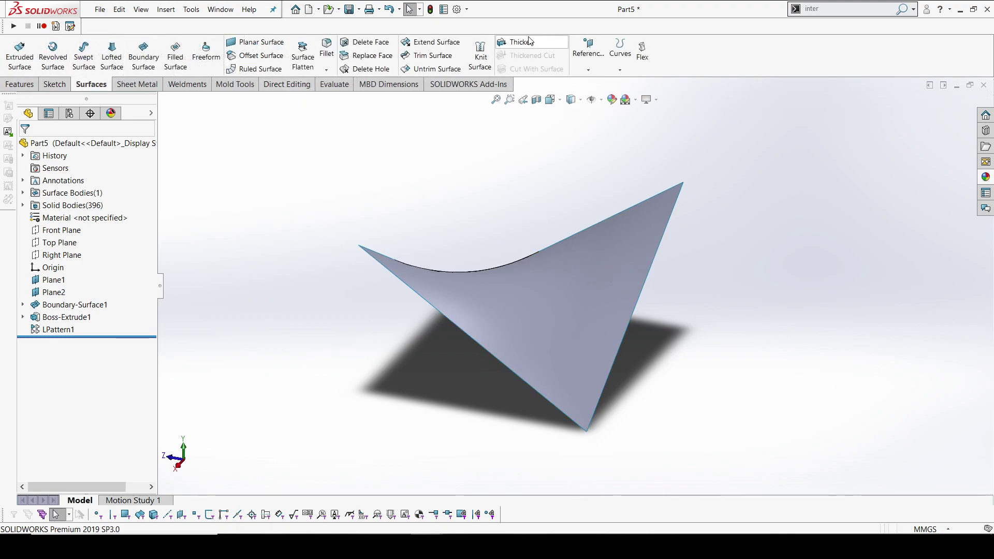
{"action": "left_click", "coordinate": [516, 42]}
{"action": "left_click", "coordinate": [575, 327]}
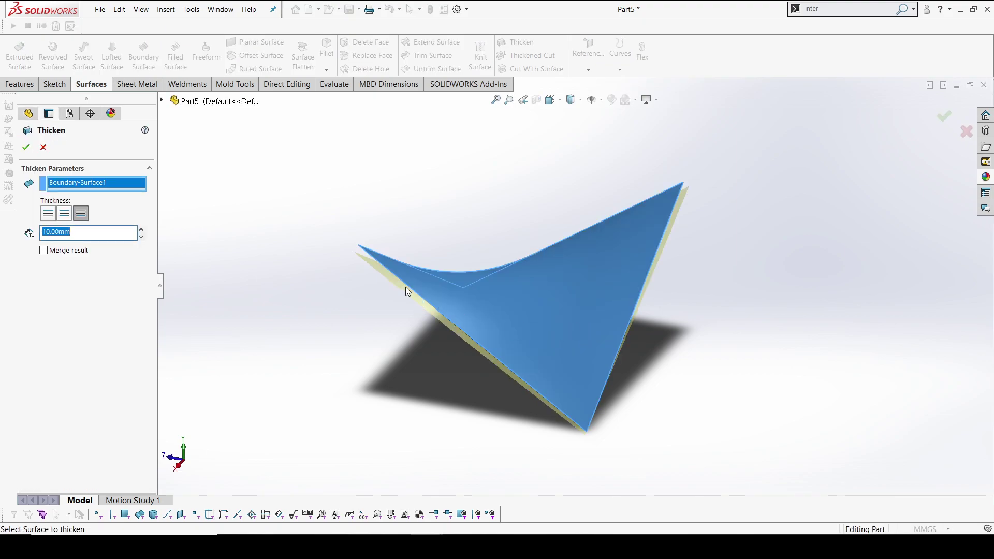
{"action": "middle_click_drag", "start_coordinate": [406, 287], "coordinate": [422, 280]}
{"action": "scroll", "coordinate": [421, 278], "scroll_direction": "down", "scroll_amount": 5}
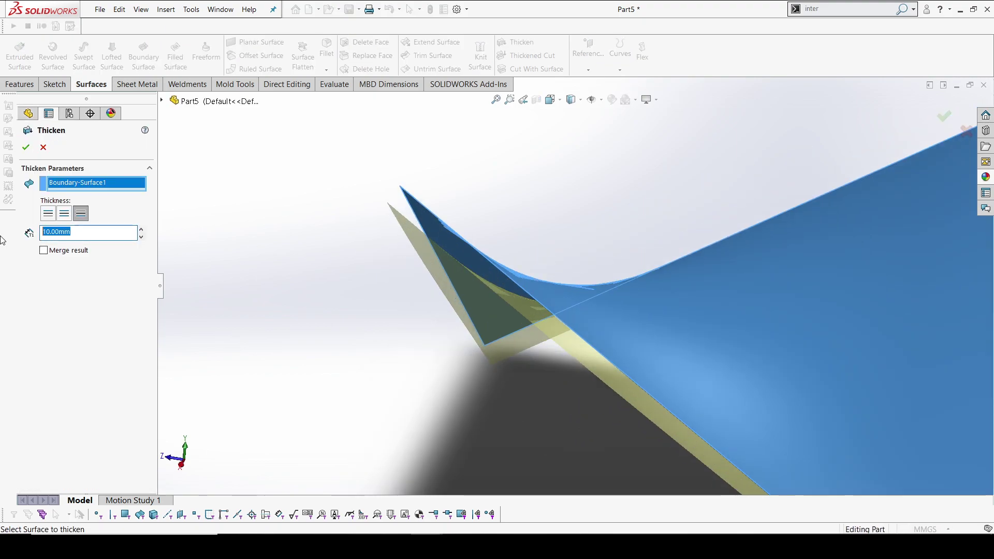
{"action": "type", "text": "0.5"}
{"action": "key", "text": "Return"}
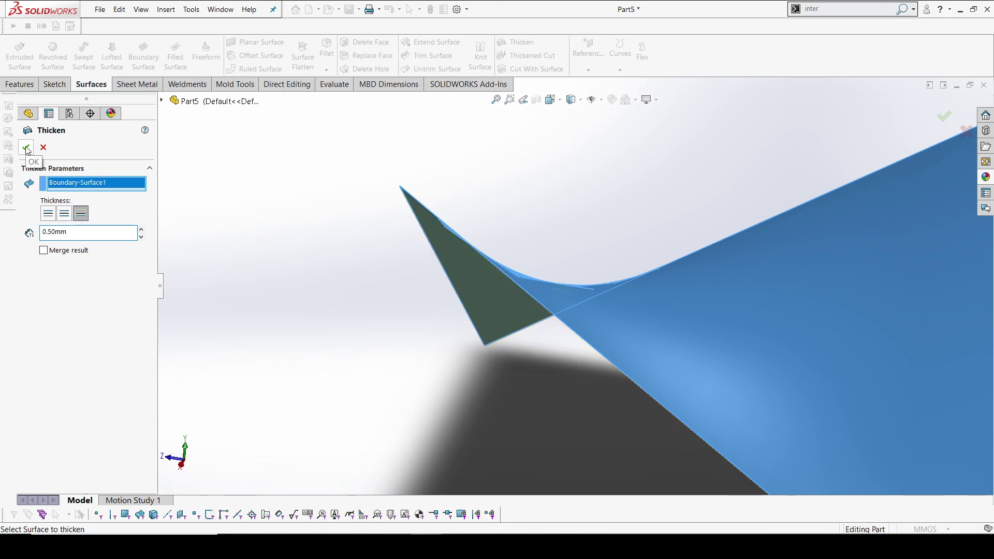
Switch the thickening to Side 1 of the surface and accept the feature.
{"action": "left_click", "coordinate": [51, 216]}
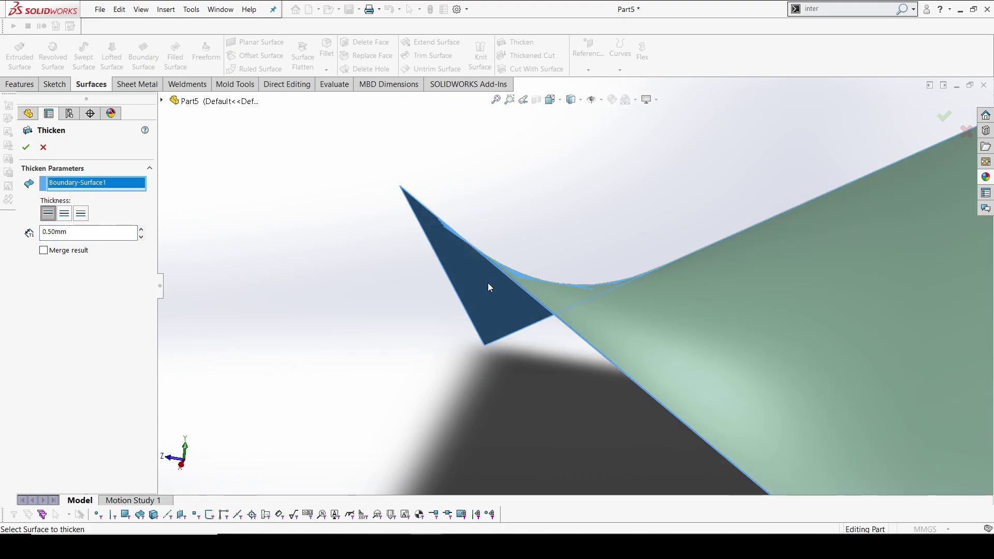
{"action": "scroll", "coordinate": [558, 297], "scroll_direction": "up", "scroll_amount": 5}
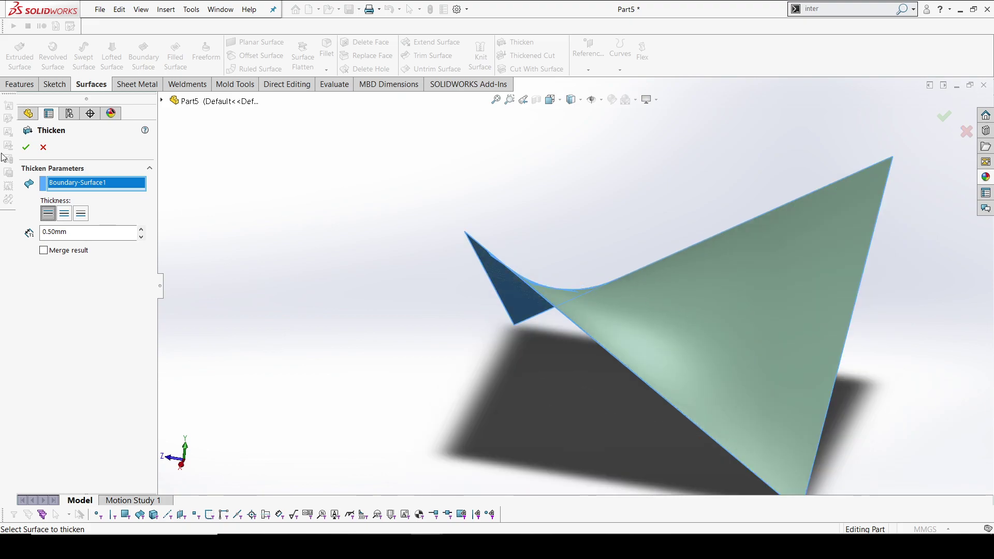
{"action": "left_click", "coordinate": [25, 148]}
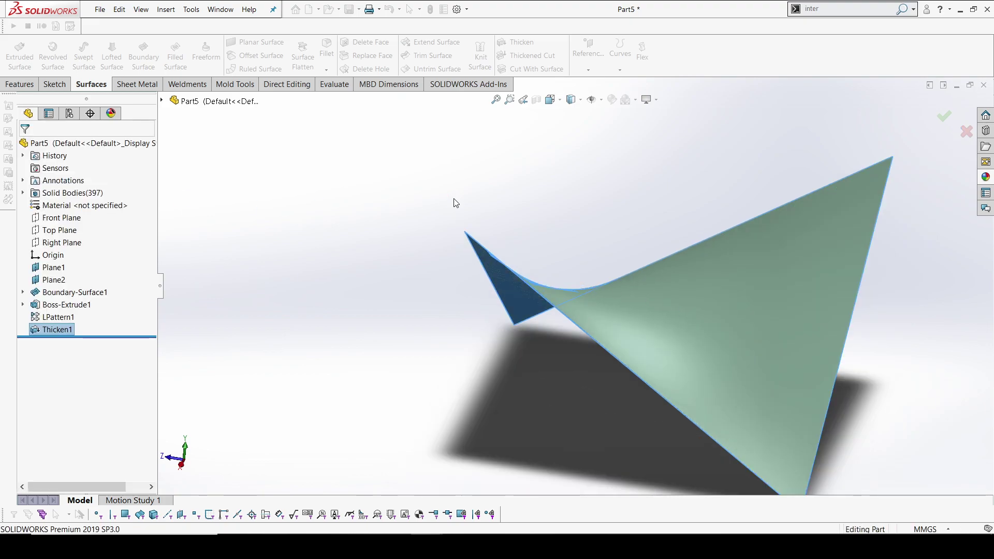
Start an Offset Surface and select the four narrow edge faces around the thickened sheet.
{"action": "middle_click_drag", "start_coordinate": [870, 344], "coordinate": [458, 284]}
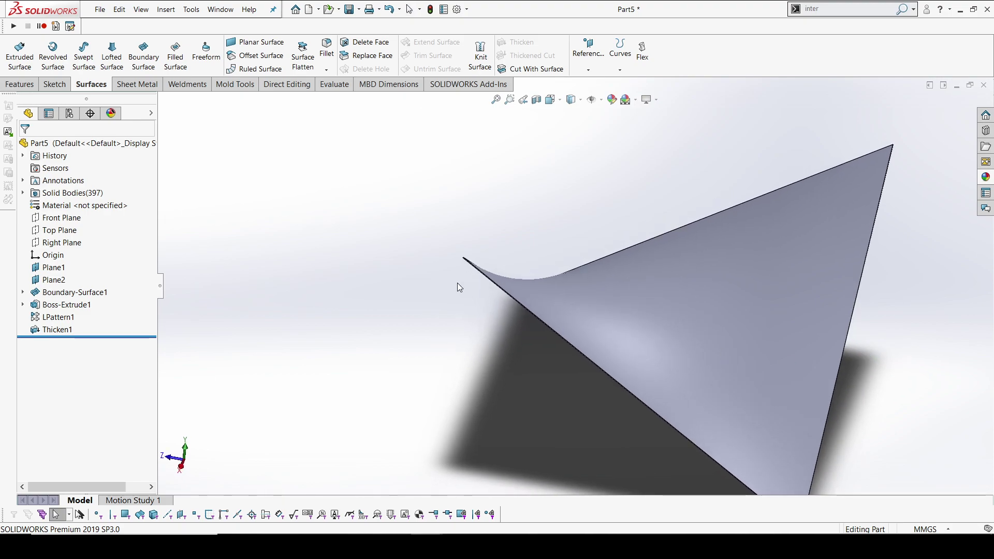
{"action": "left_click", "coordinate": [457, 285]}
{"action": "scroll", "coordinate": [527, 250], "scroll_direction": "down", "scroll_amount": 3}
{"action": "middle_click_drag", "start_coordinate": [527, 250], "coordinate": [448, 284]}
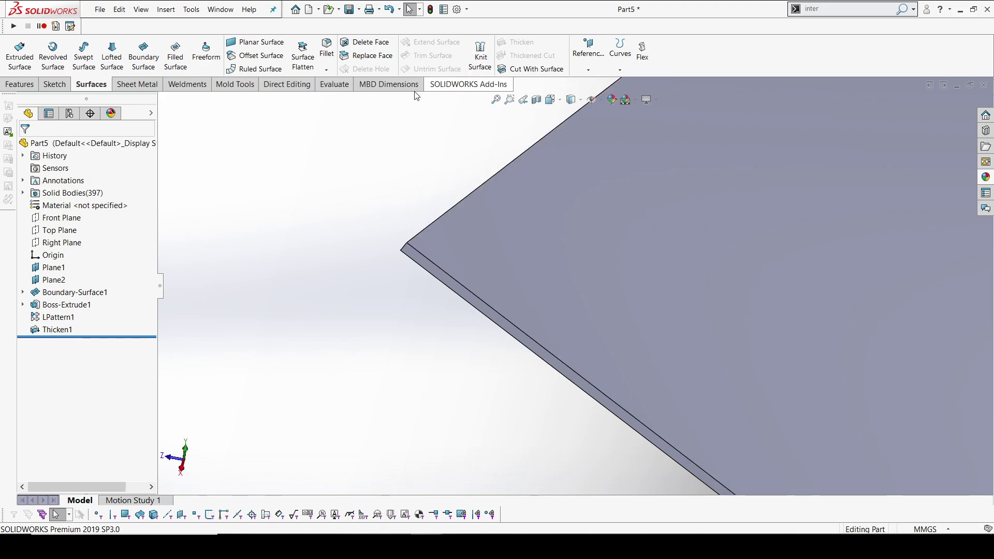
{"action": "left_click", "coordinate": [256, 56]}
{"action": "left_click", "coordinate": [421, 260]}
{"action": "middle_click_drag", "start_coordinate": [422, 259], "coordinate": [659, 450]}
{"action": "left_click", "coordinate": [408, 259]}
{"action": "middle_click_drag", "start_coordinate": [661, 373], "coordinate": [554, 176], "text": "ctrl"}
{"action": "left_click", "coordinate": [548, 152]}
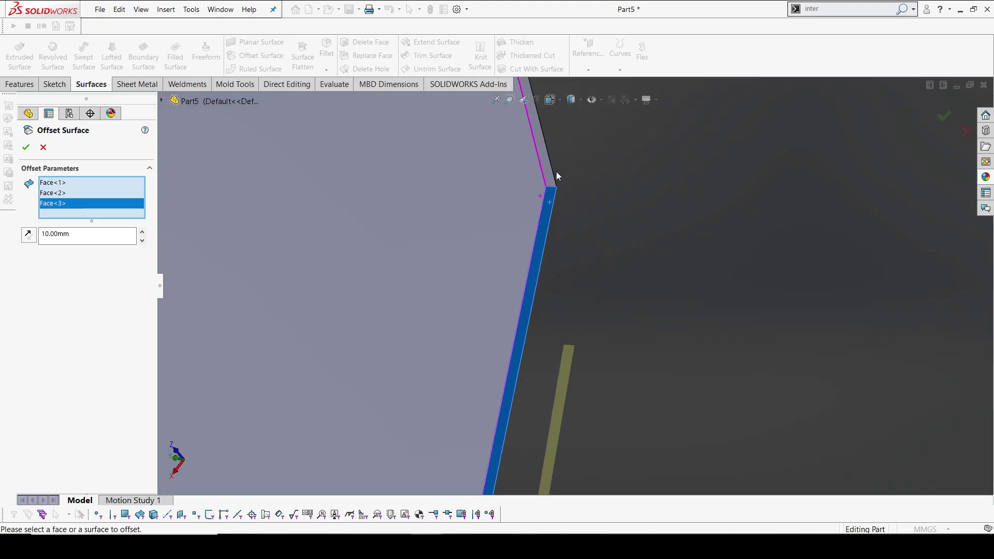
{"action": "left_click", "coordinate": [552, 174]}
{"action": "middle_click_drag", "start_coordinate": [588, 220], "coordinate": [594, 177]}
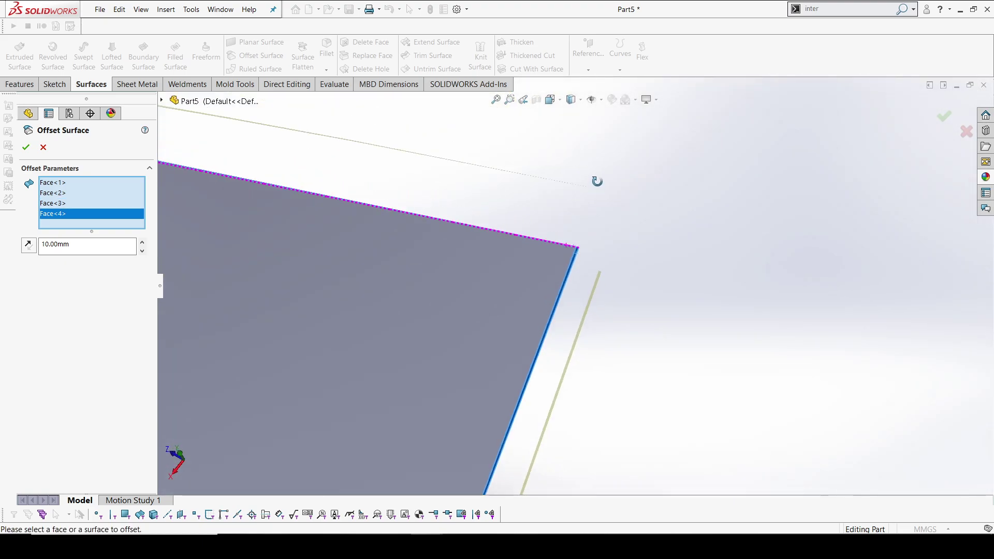
Set the offset distance of the selected edge faces to 5 mm and create the offset surface.
{"action": "left_click", "coordinate": [73, 244]}
{"action": "type", "text": "5"}
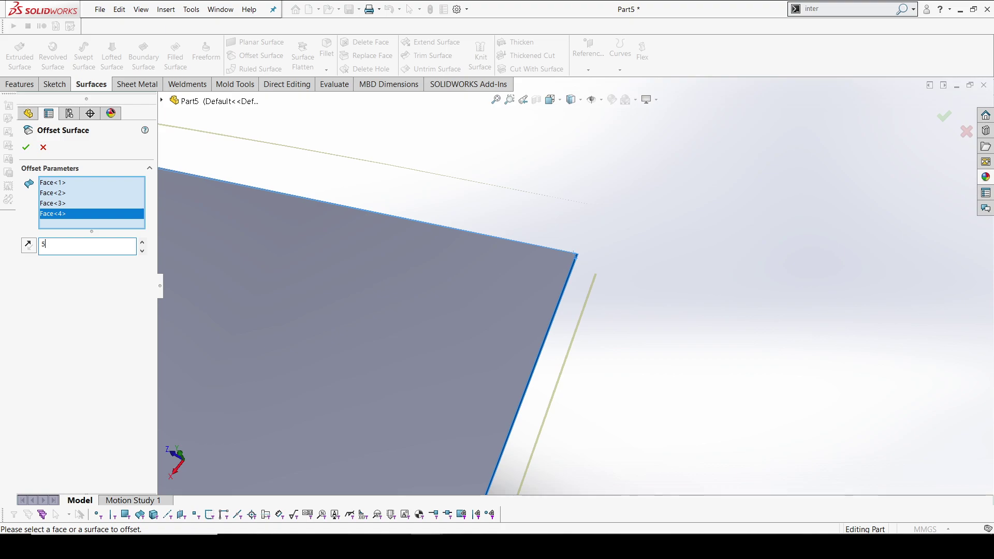
{"action": "left_click", "coordinate": [27, 149]}
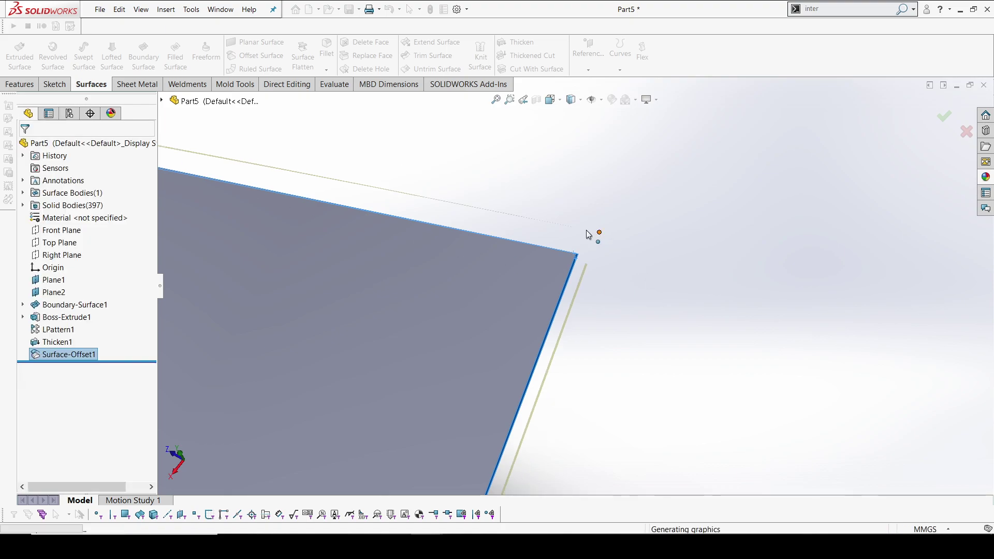
Check the gap between the offset surface and the thickened sheet's edge and hide the offset surface.
{"action": "scroll", "coordinate": [612, 263], "scroll_direction": "up", "scroll_amount": 5}
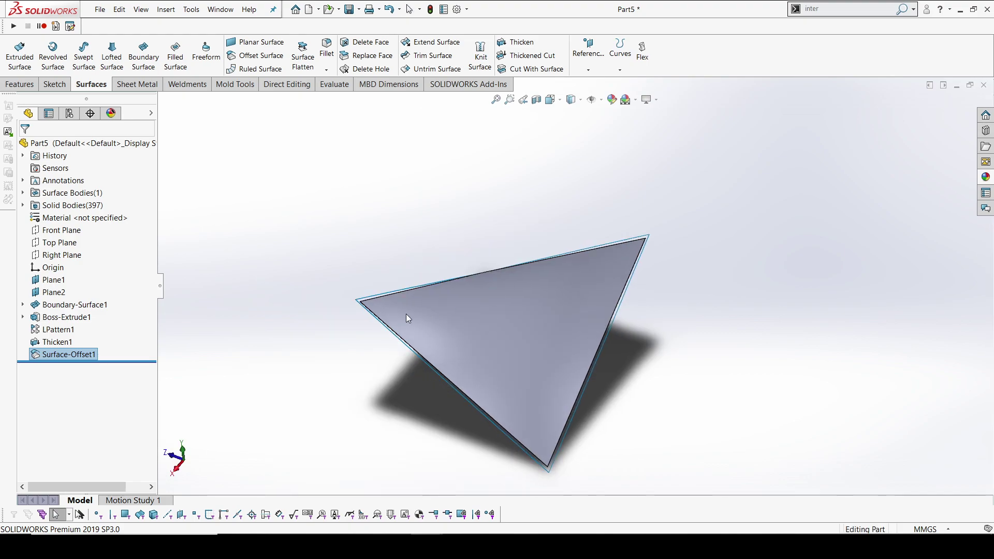
{"action": "scroll", "coordinate": [371, 300], "scroll_direction": "down", "scroll_amount": 6}
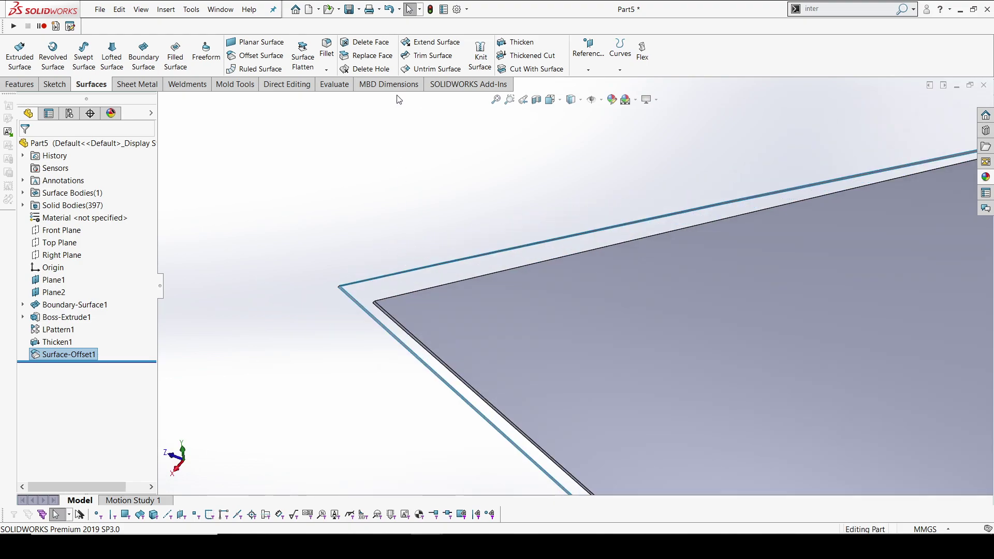
{"action": "left_click", "coordinate": [73, 351]}
{"action": "right_click", "coordinate": [73, 351]}
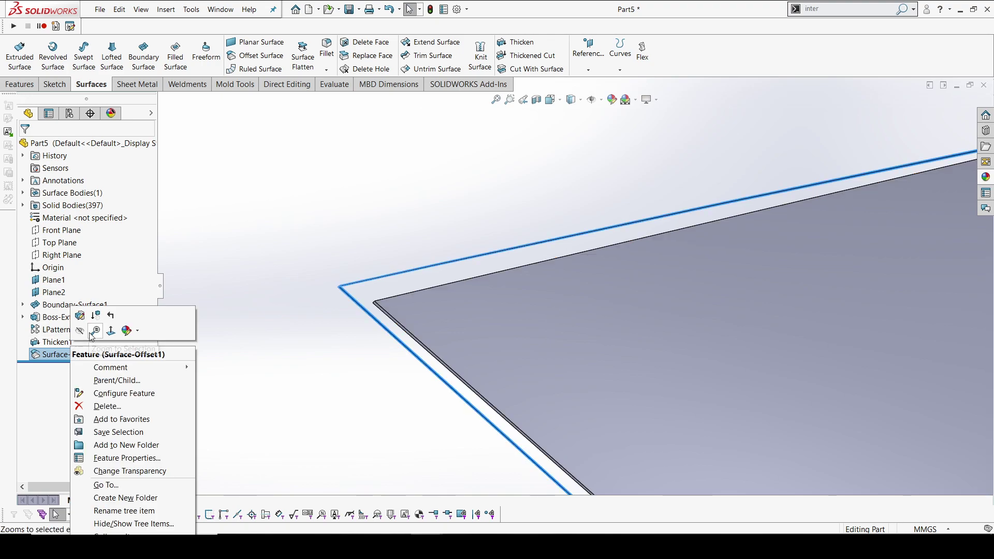
{"action": "left_click", "coordinate": [245, 228]}
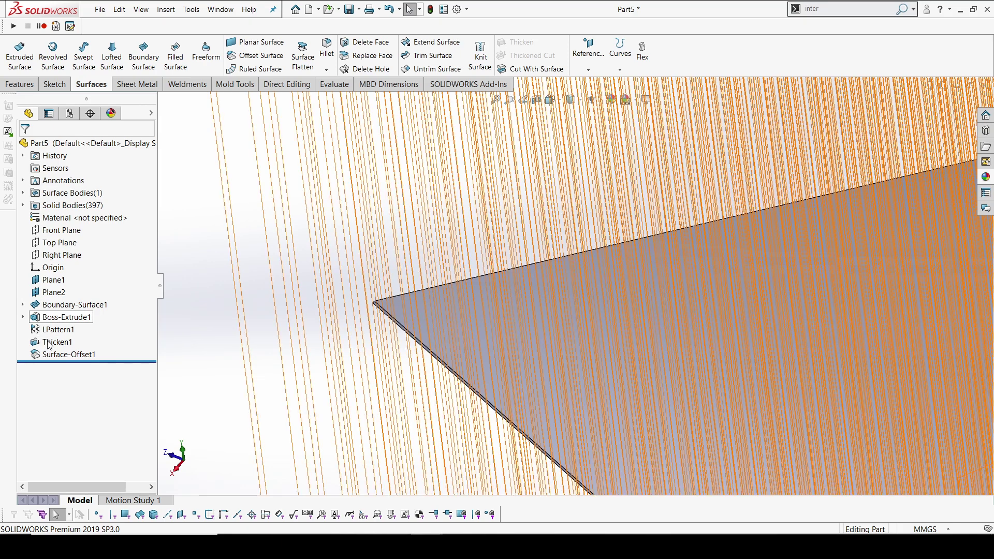
Show the hidden bodies of the hexagonal column extrusion and its linear pattern around the thickened sheet.
{"action": "left_click", "coordinate": [24, 206]}
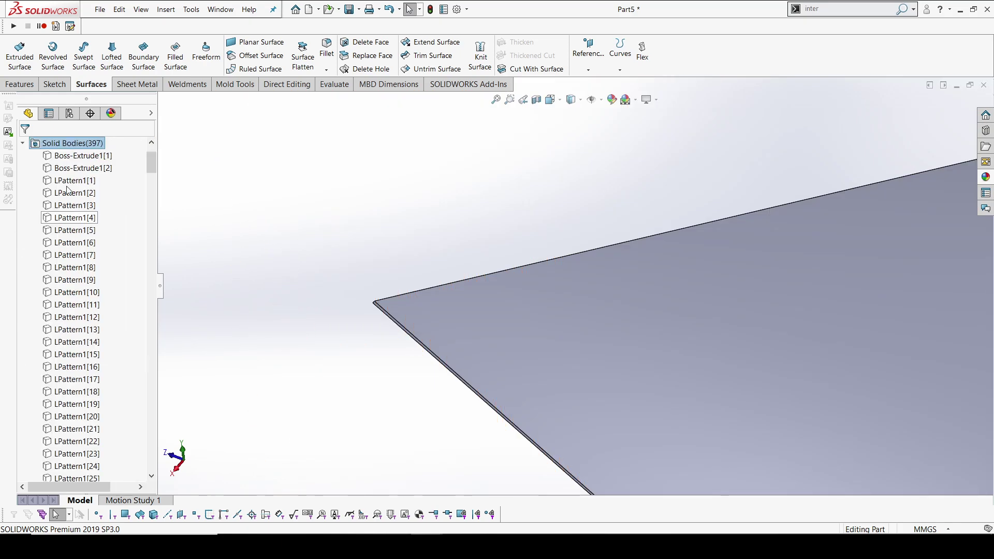
{"action": "left_click", "coordinate": [23, 143]}
{"action": "left_click", "coordinate": [65, 318]}
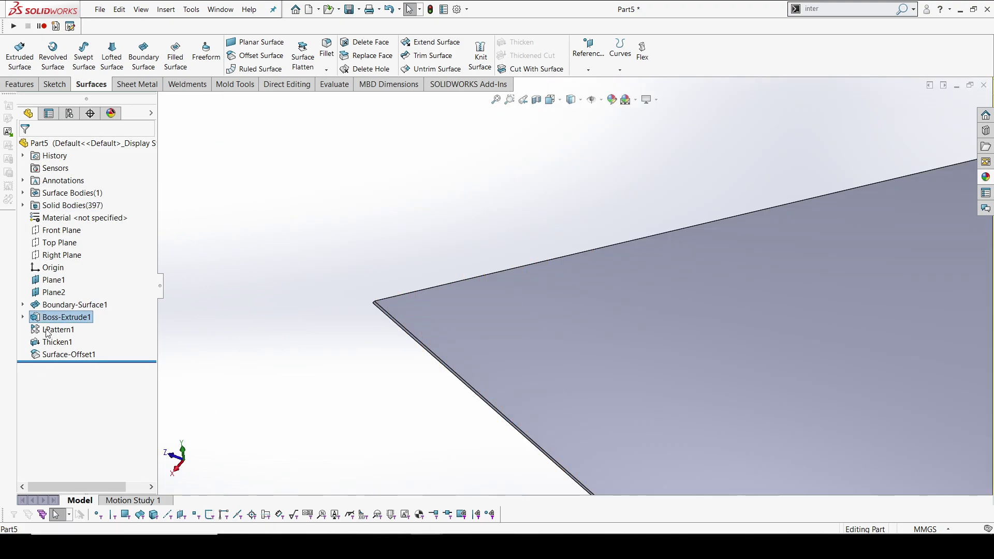
{"action": "right_click", "coordinate": [52, 330]}
{"action": "key", "text": "Escape"}
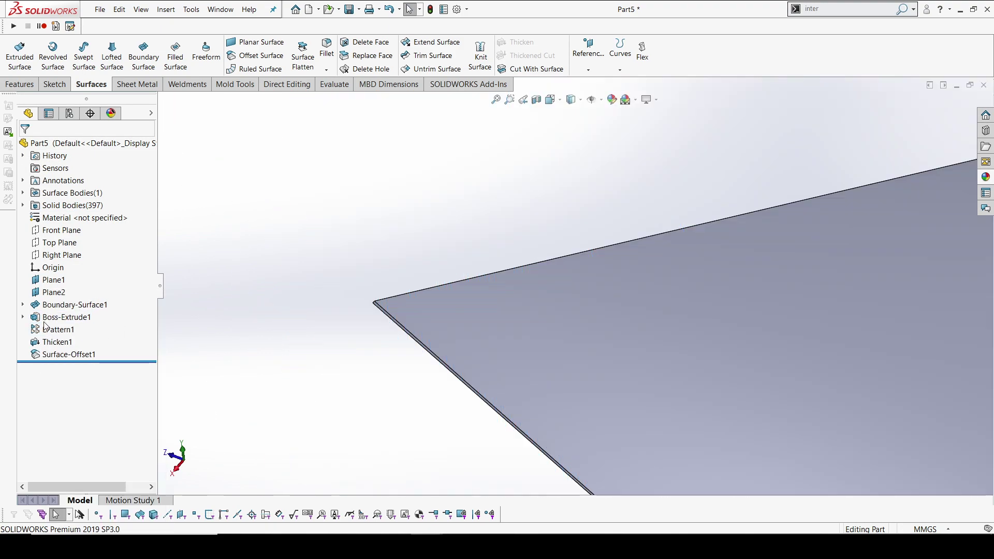
{"action": "right_click", "coordinate": [45, 332]}
{"action": "key", "text": "Escape"}
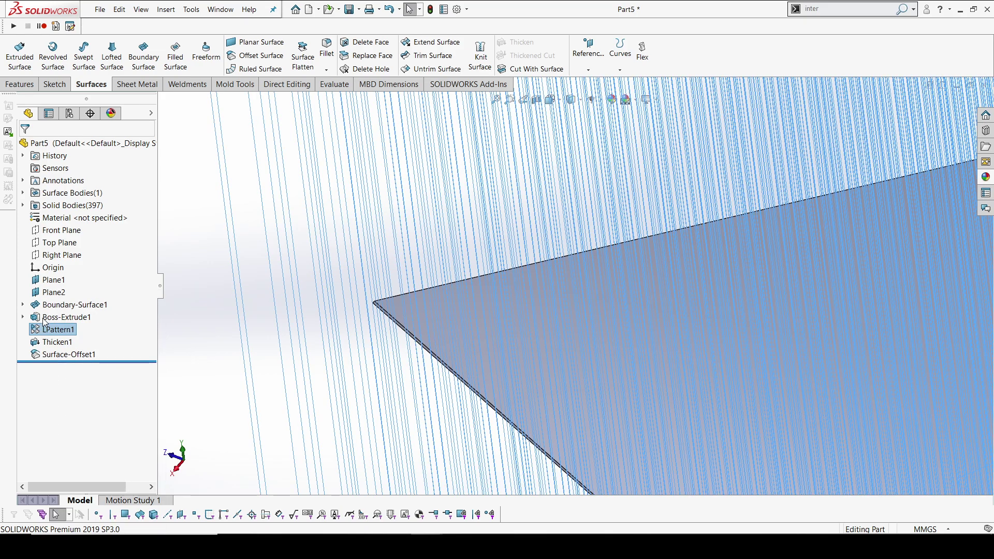
{"action": "left_click", "coordinate": [45, 318]}
{"action": "right_click", "coordinate": [46, 318]}
{"action": "key", "text": "Escape"}
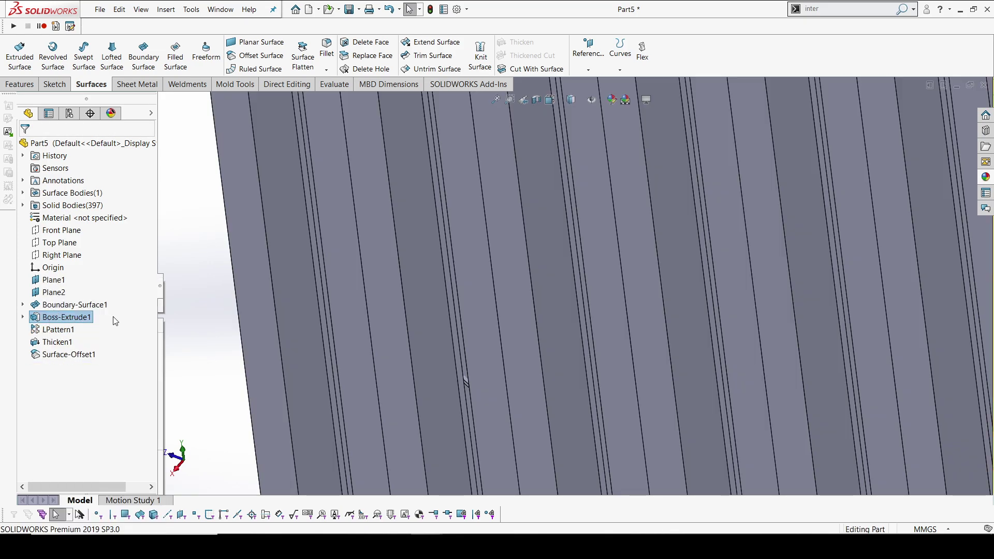
{"action": "key", "text": "f"}
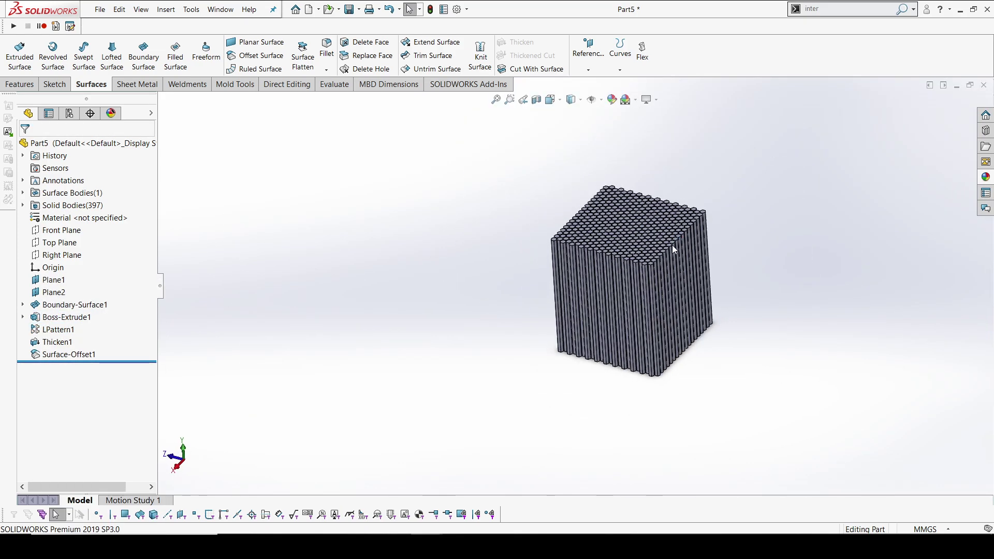
{"action": "scroll", "coordinate": [647, 249], "scroll_direction": "down", "scroll_amount": 2}
{"action": "scroll", "coordinate": [281, 89], "scroll_direction": "down", "scroll_amount": 1}
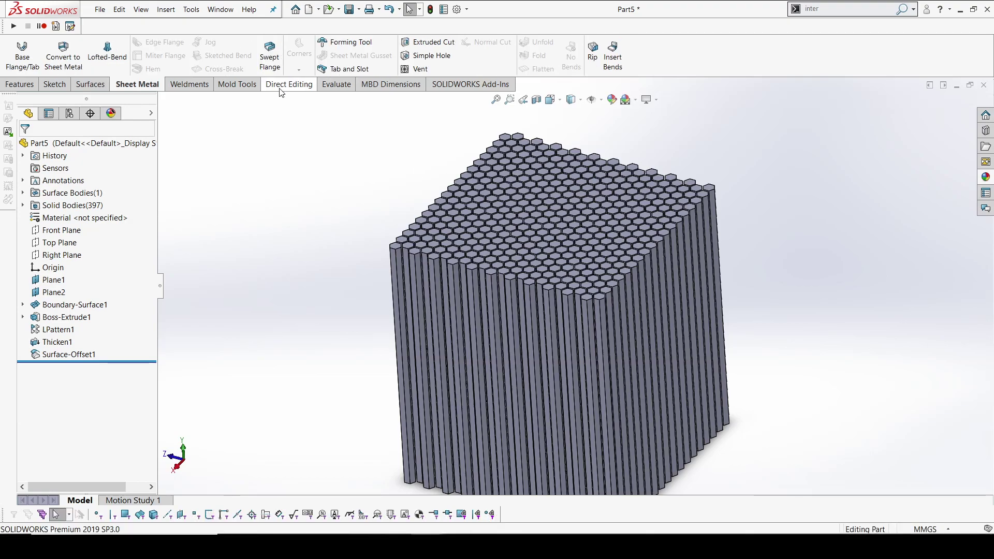
Start a Combine feature with the Subtract operation and pick the thickened sheet as the main body.
{"action": "left_click", "coordinate": [280, 88]}
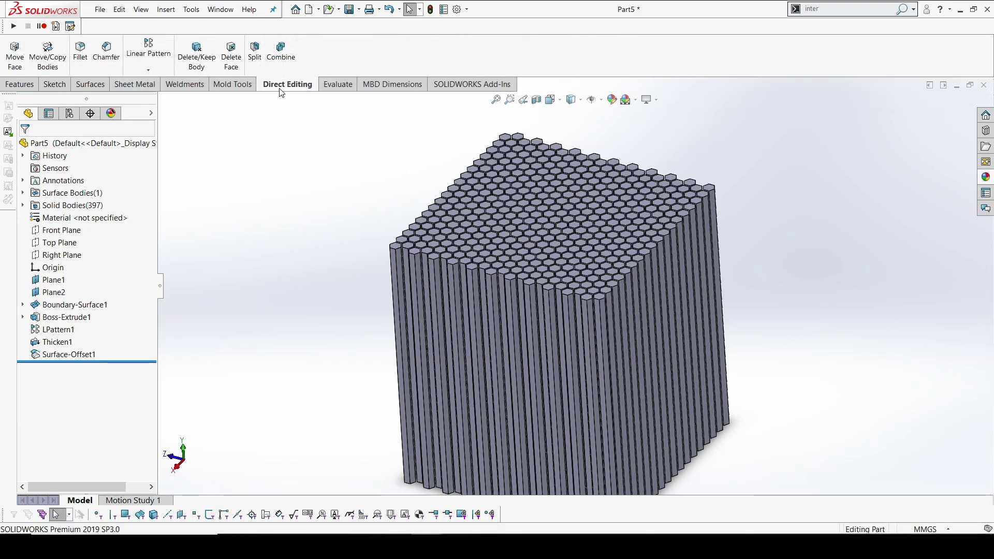
{"action": "left_click", "coordinate": [282, 56]}
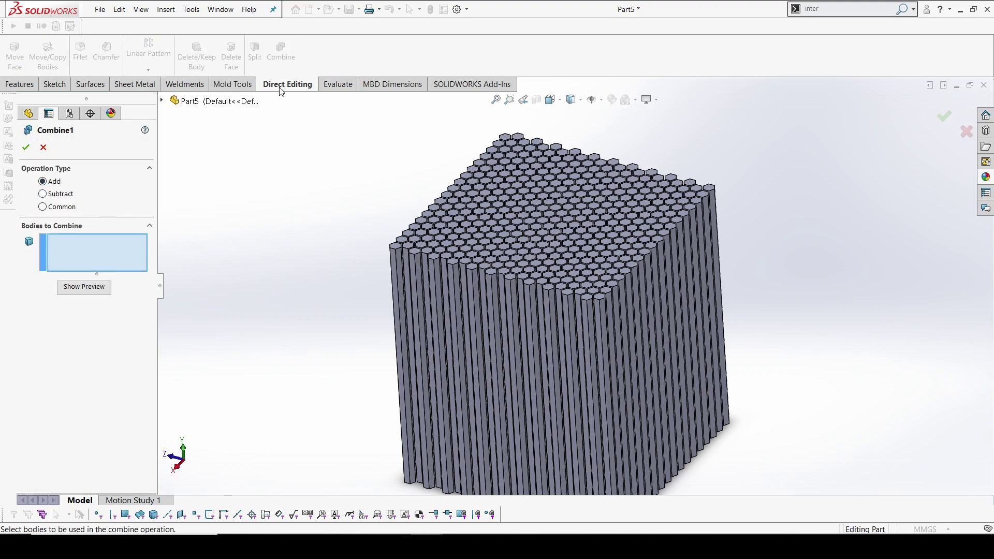
{"action": "left_click", "coordinate": [58, 194]}
{"action": "scroll", "coordinate": [421, 357], "scroll_direction": "down", "scroll_amount": 10}
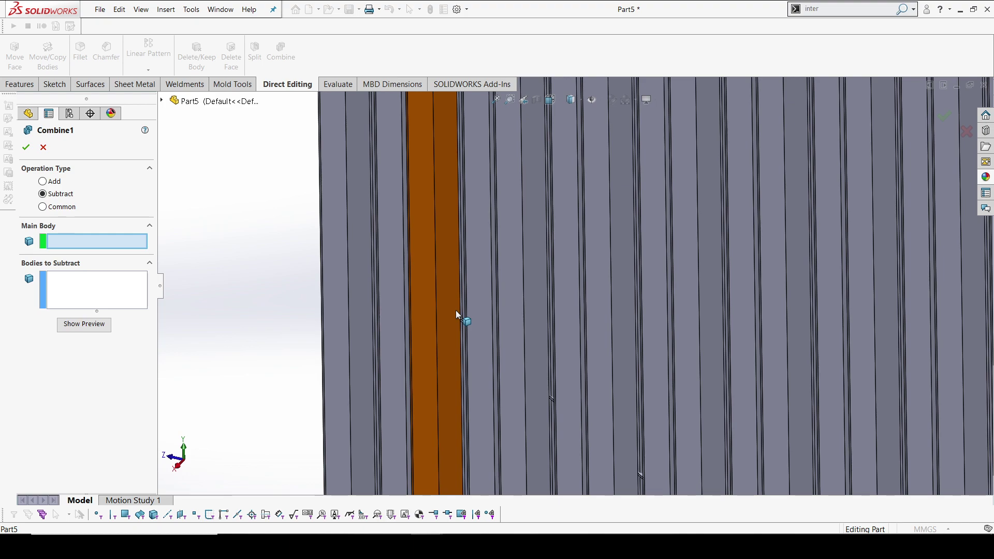
{"action": "left_click", "coordinate": [381, 373]}
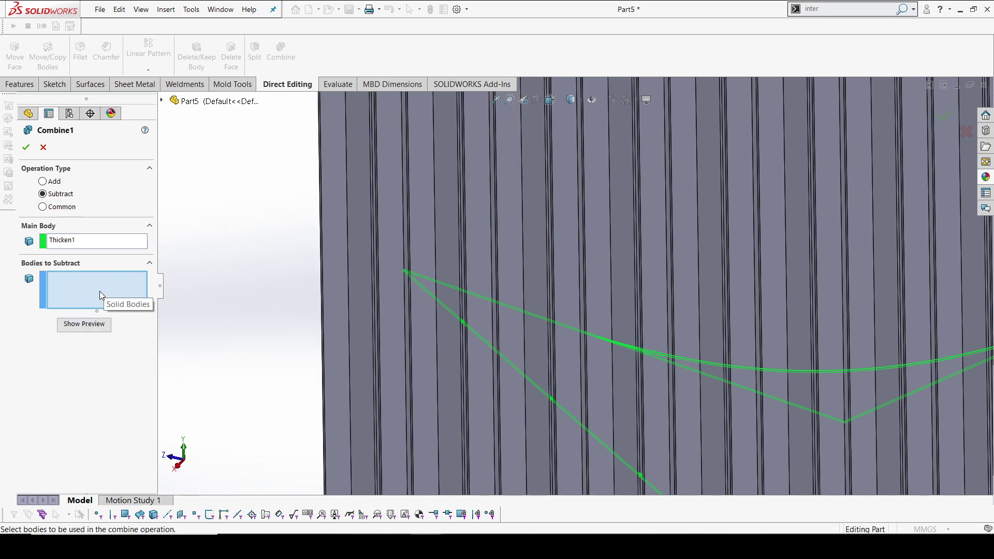
Clear the main body selection and select all the hexagonal columns as bodies to subtract.
{"action": "right_click", "coordinate": [70, 242]}
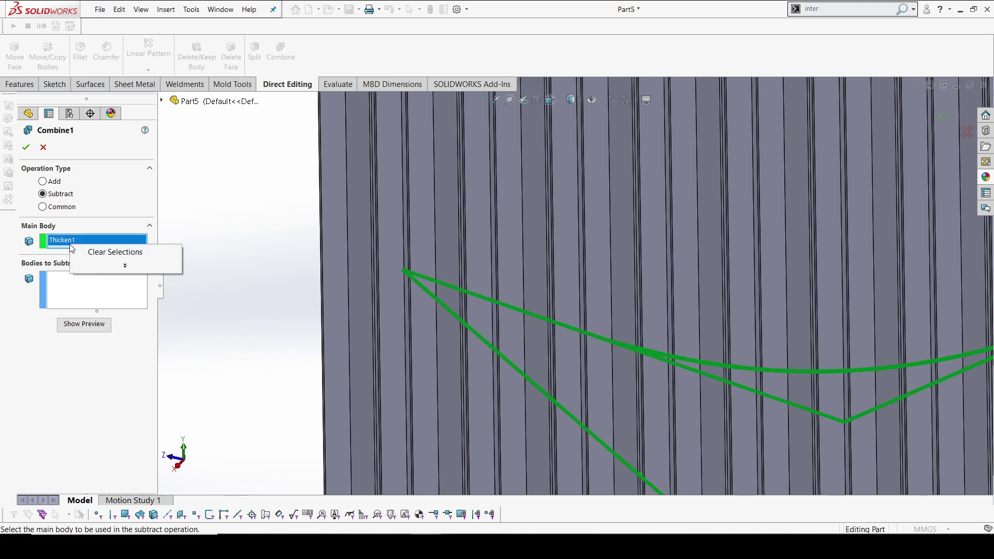
{"action": "left_click", "coordinate": [118, 253]}
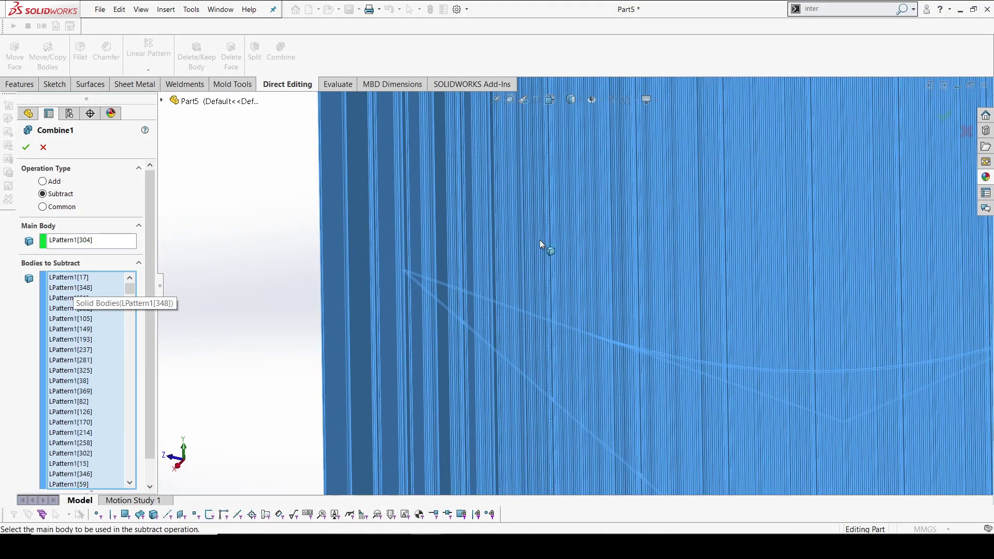
{"action": "scroll", "coordinate": [526, 248], "scroll_direction": "up", "scroll_amount": 10}
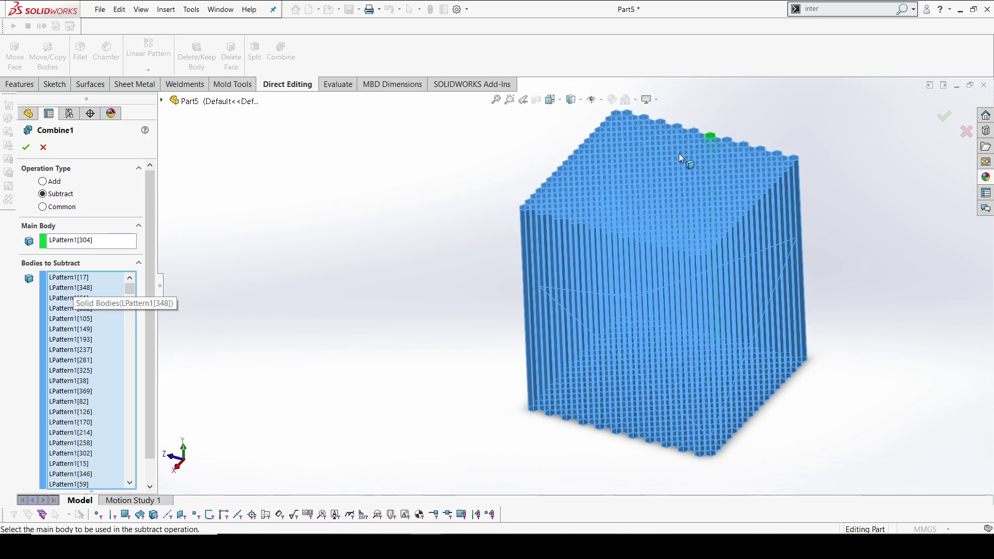
Remove the single hexagonal column from the main body selection and add it to the bodies to subtract.
{"action": "left_click", "coordinate": [91, 241]}
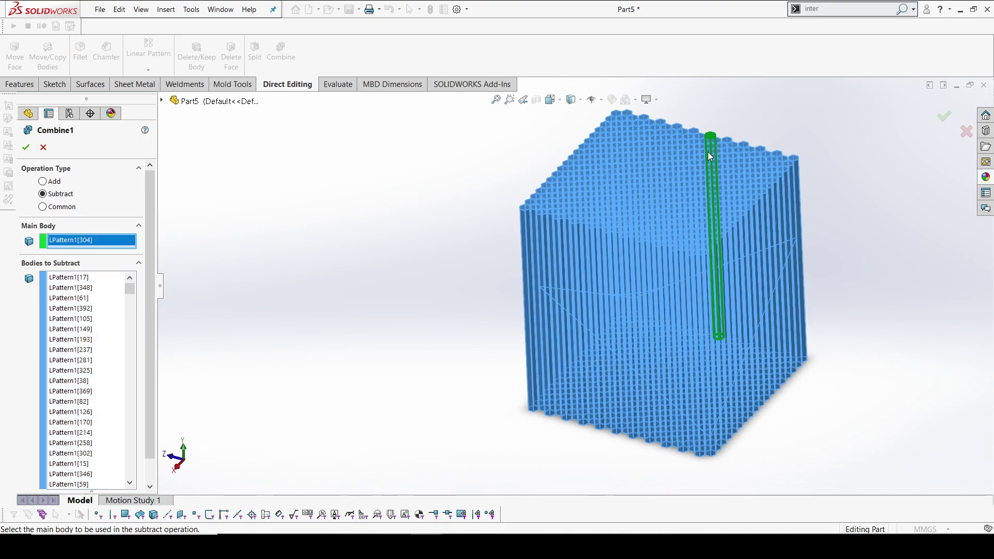
{"action": "scroll", "coordinate": [708, 150], "scroll_direction": "down", "scroll_amount": 5}
{"action": "left_click", "coordinate": [595, 231]}
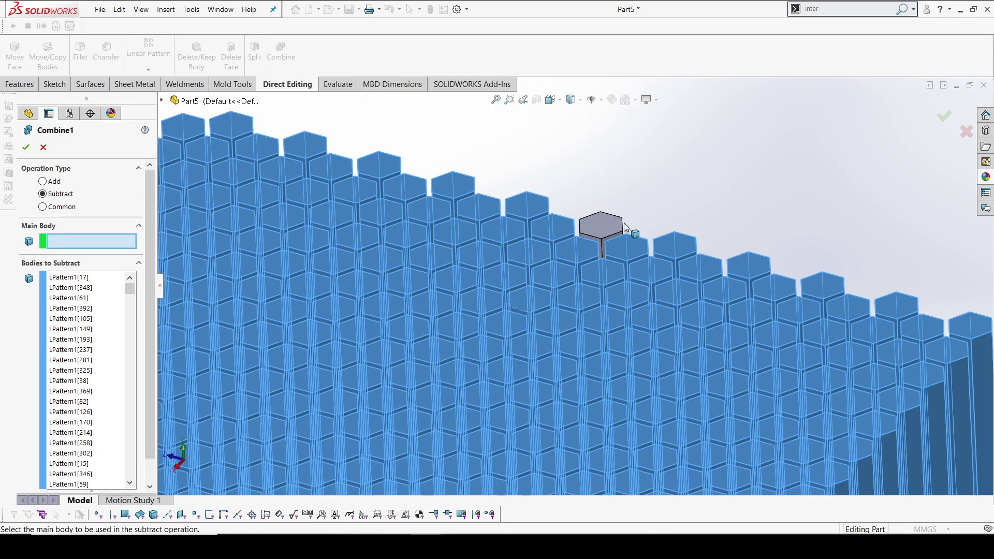
{"action": "left_click", "coordinate": [96, 319]}
{"action": "left_click", "coordinate": [598, 220]}
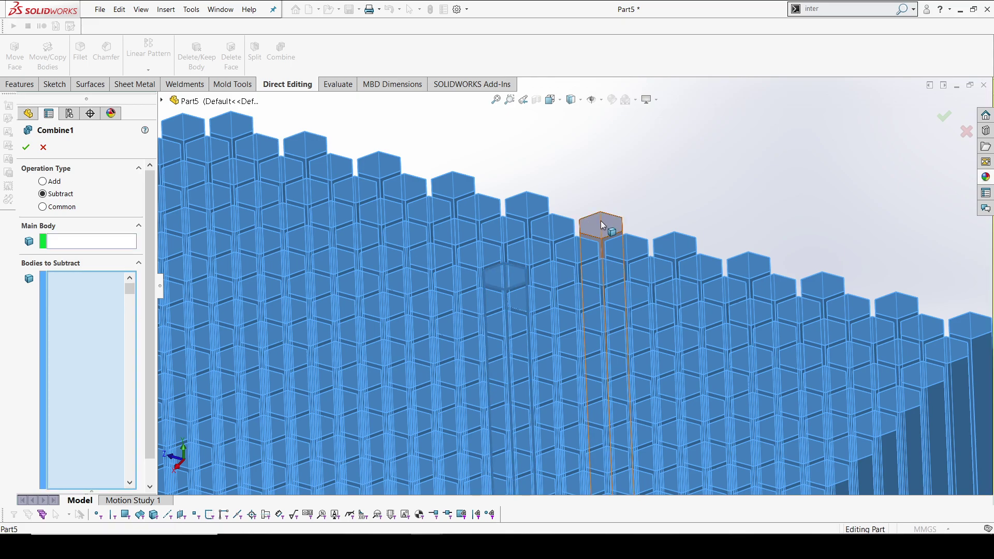
Take the Thicken1 body out of the bodies to subtract, set it as the main body and accept the subtraction.
{"action": "scroll", "coordinate": [638, 234], "scroll_direction": "up", "scroll_amount": 5}
{"action": "scroll", "coordinate": [399, 403], "scroll_direction": "down", "scroll_amount": 3}
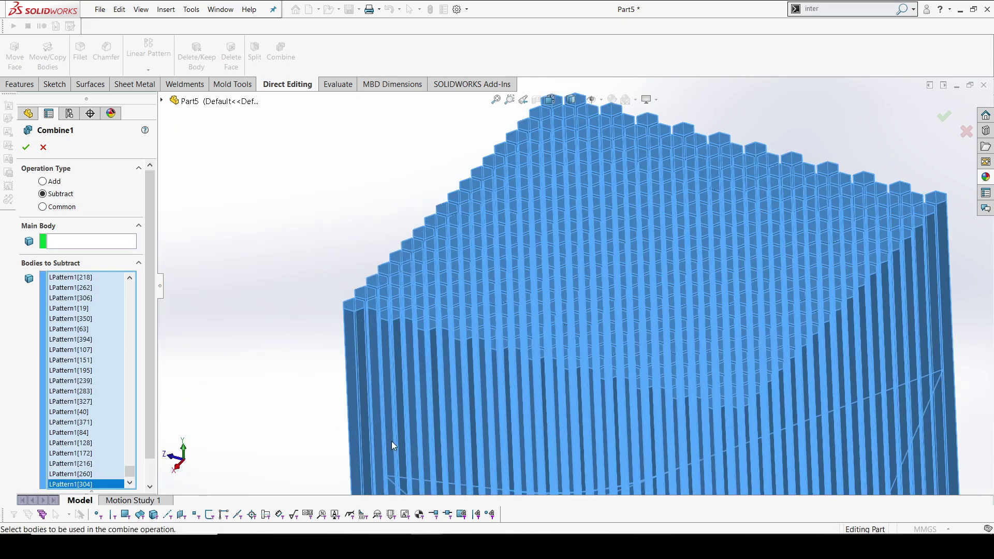
{"action": "scroll", "coordinate": [415, 462], "scroll_direction": "down", "scroll_amount": 3}
{"action": "scroll", "coordinate": [424, 445], "scroll_direction": "up", "scroll_amount": 4}
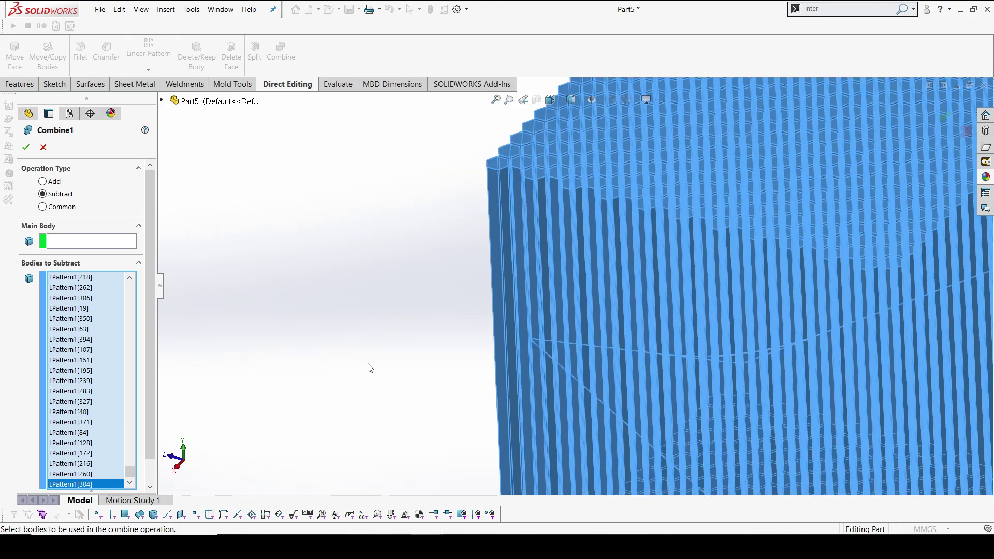
{"action": "left_click", "coordinate": [74, 245]}
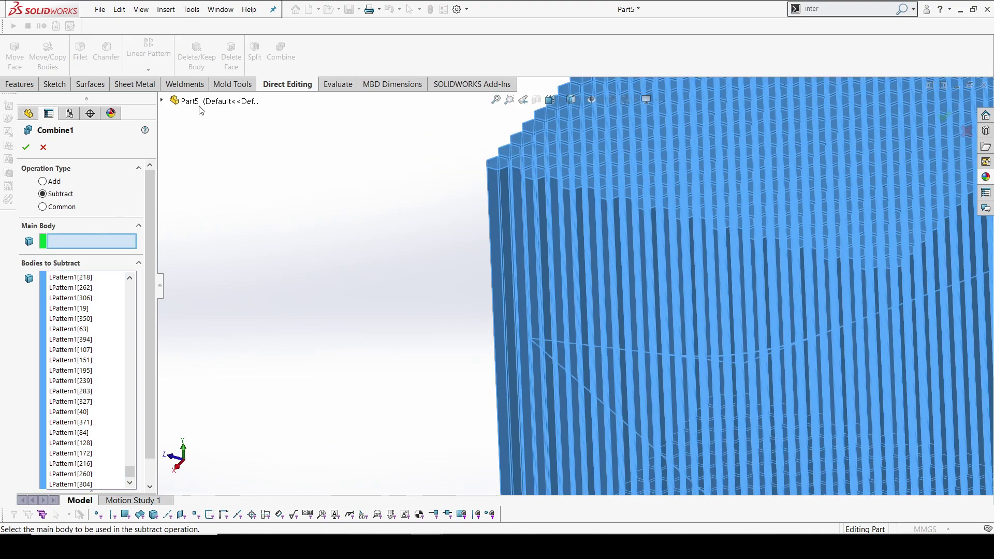
{"action": "left_click", "coordinate": [162, 101]}
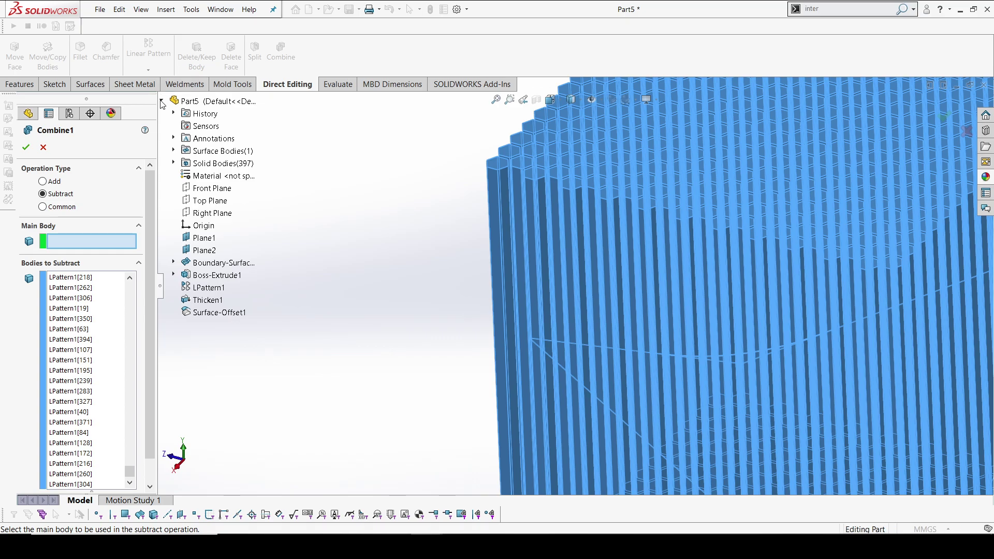
{"action": "left_click", "coordinate": [175, 164]}
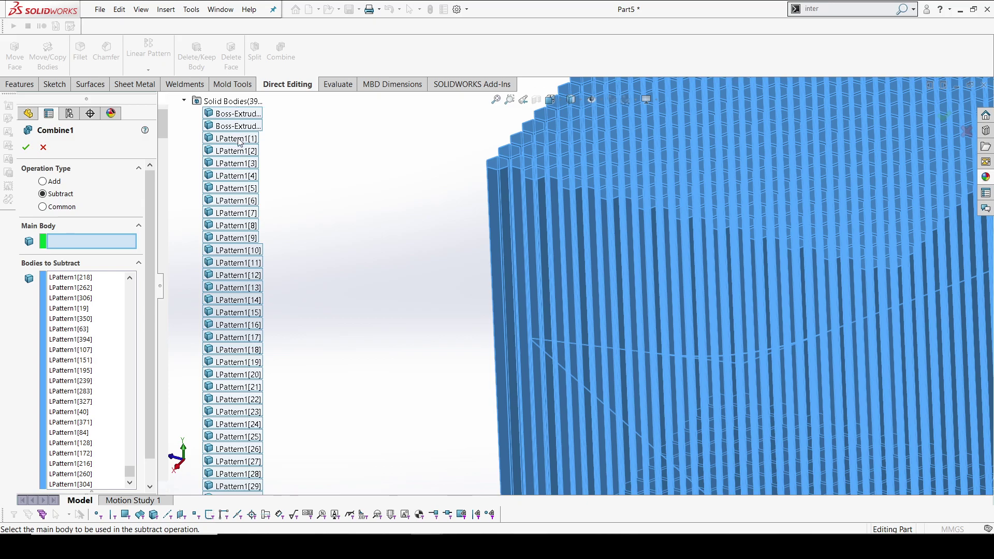
{"action": "scroll", "coordinate": [247, 264], "scroll_direction": "down", "scroll_amount": 20}
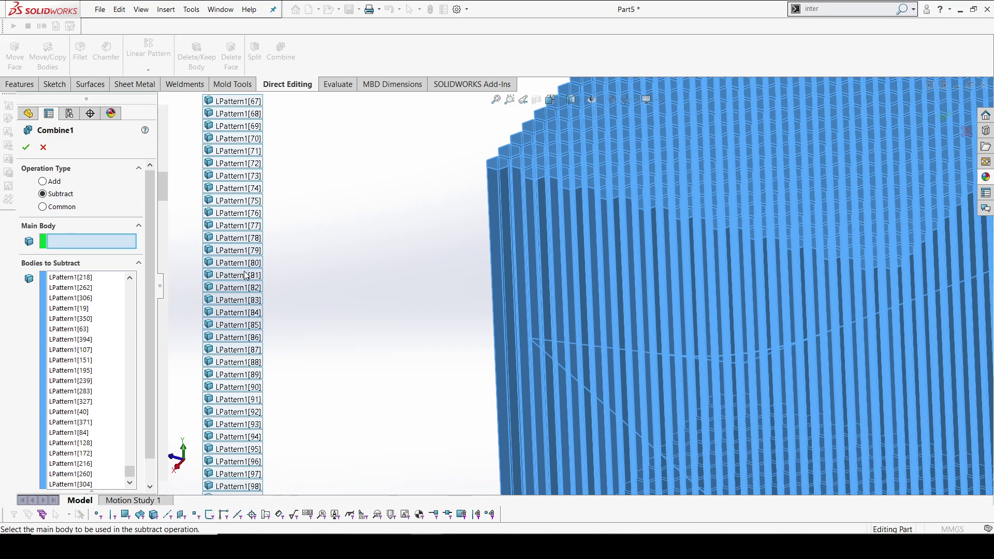
{"action": "scroll", "coordinate": [247, 276], "scroll_direction": "down", "scroll_amount": 20}
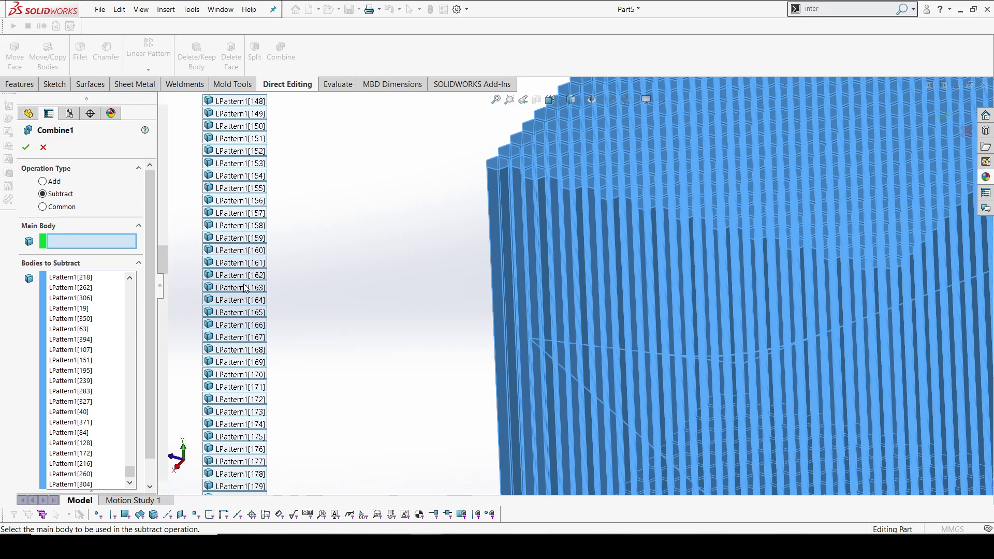
{"action": "scroll", "coordinate": [251, 337], "scroll_direction": "down", "scroll_amount": 20}
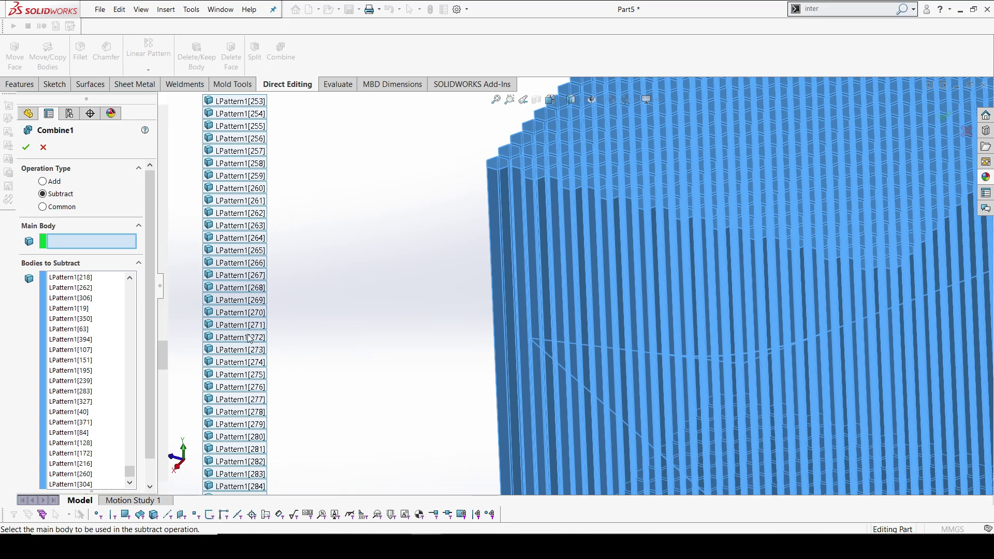
{"action": "scroll", "coordinate": [241, 372], "scroll_direction": "down", "scroll_amount": 20}
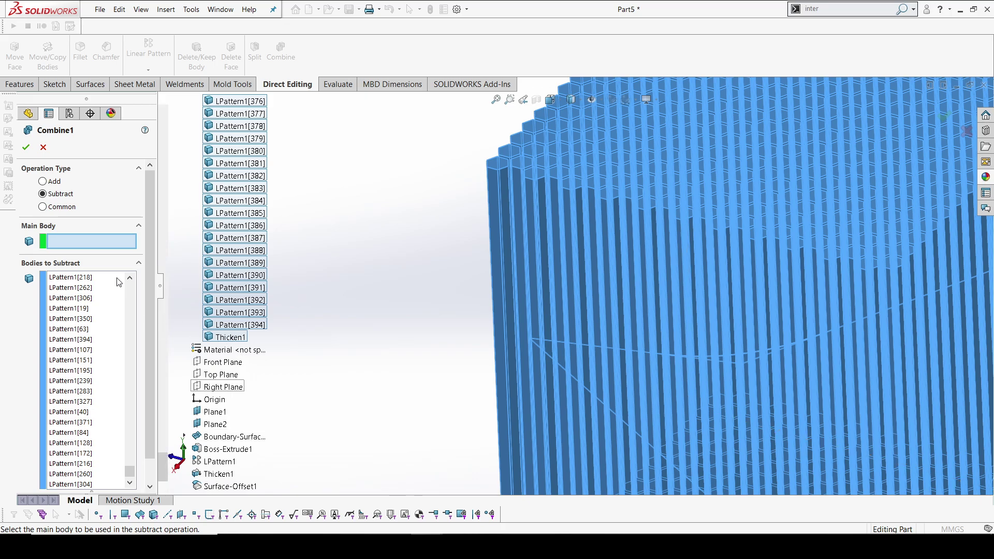
{"action": "left_click", "coordinate": [237, 343]}
{"action": "left_click", "coordinate": [237, 345]}
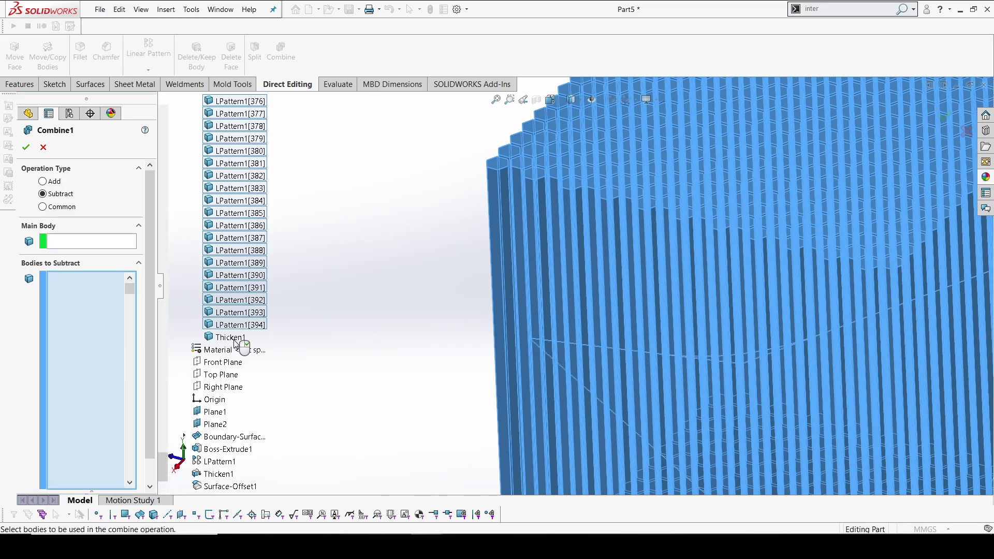
{"action": "left_click", "coordinate": [237, 343]}
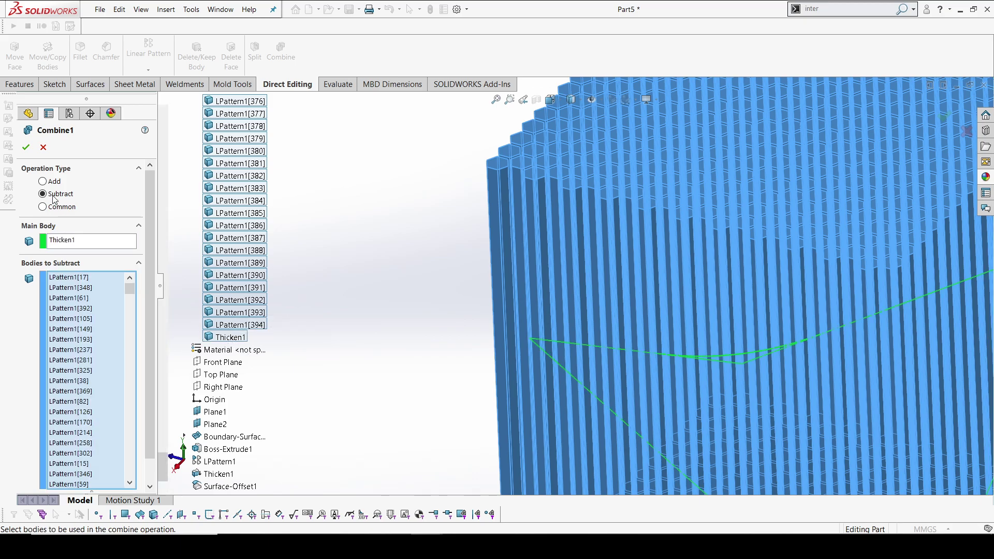
{"action": "left_click", "coordinate": [25, 148]}
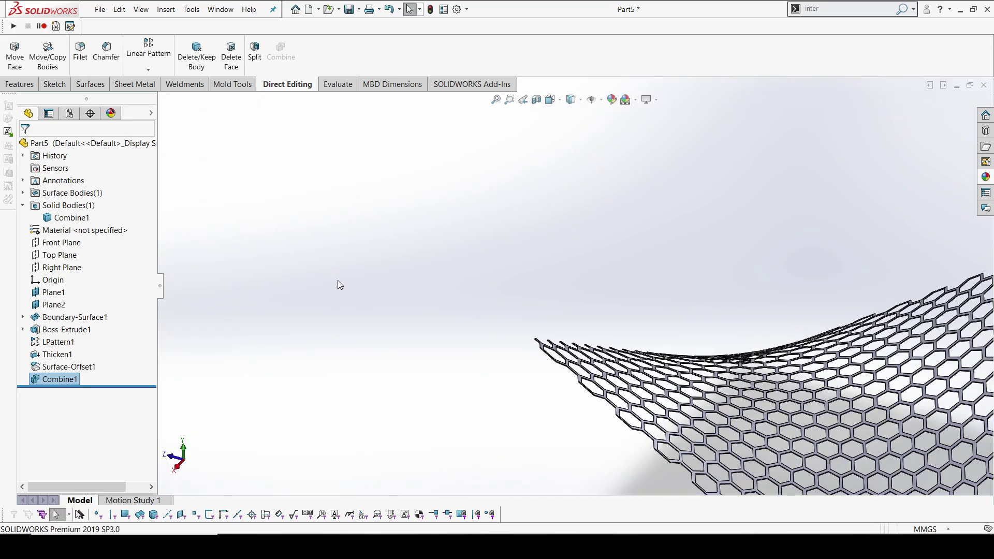
Inspect the hexagonal mesh cut into the thickened sheet from several angles.
{"action": "scroll", "coordinate": [339, 285], "scroll_direction": "up", "scroll_amount": 3}
{"action": "middle_click_drag", "start_coordinate": [339, 285], "coordinate": [720, 365]}
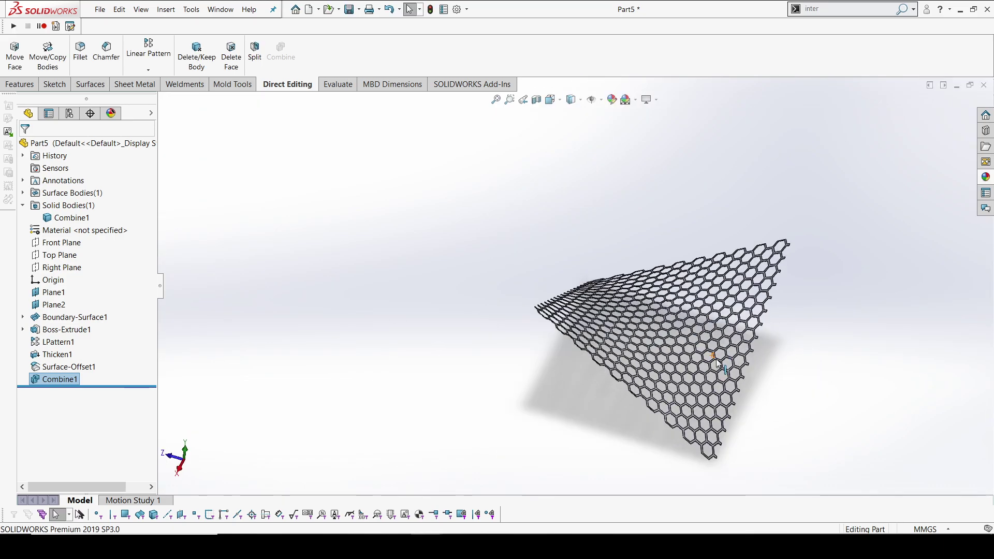
{"action": "scroll", "coordinate": [720, 365], "scroll_direction": "down", "scroll_amount": 5}
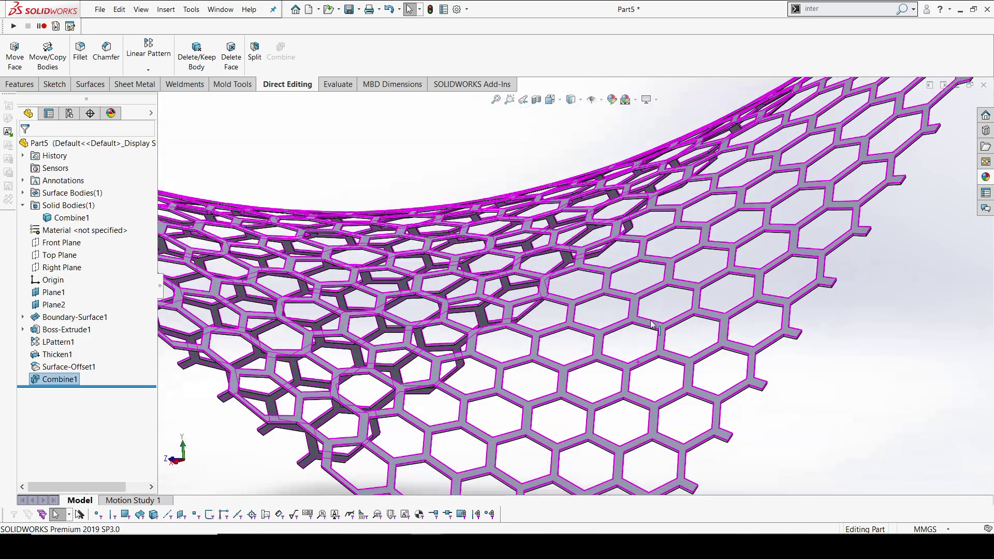
{"action": "scroll", "coordinate": [654, 325], "scroll_direction": "up", "scroll_amount": 5}
{"action": "middle_click_drag", "start_coordinate": [653, 325], "coordinate": [584, 320]}
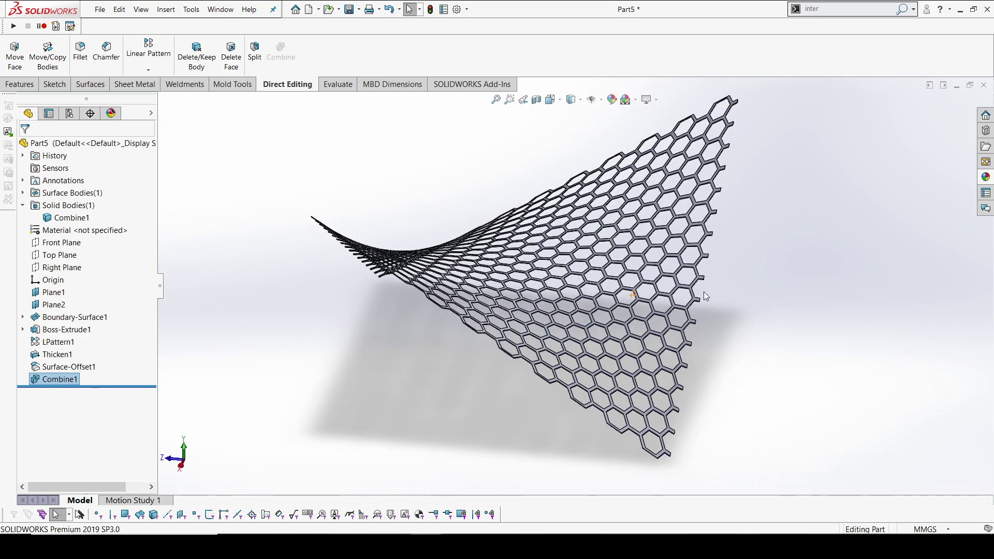
Show the hidden offset surface around the edges of the hexagonal mesh.
{"action": "middle_click_drag", "start_coordinate": [711, 272], "coordinate": [477, 323]}
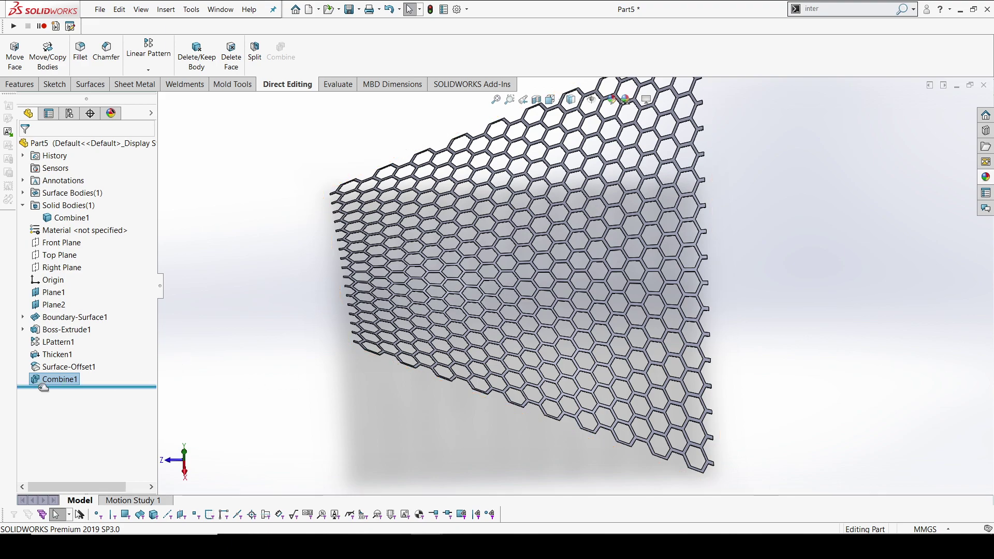
{"action": "left_click", "coordinate": [64, 367]}
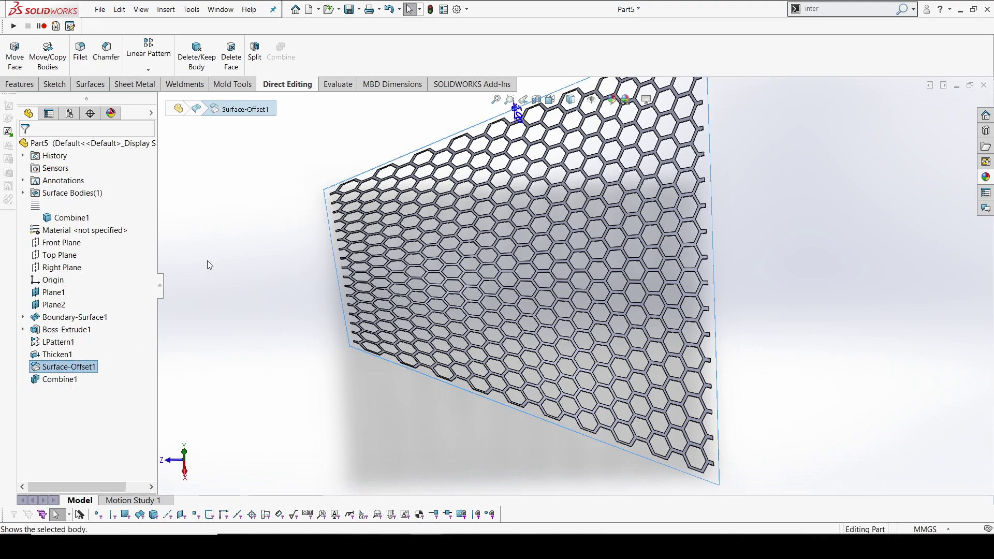
{"action": "left_click", "coordinate": [213, 248]}
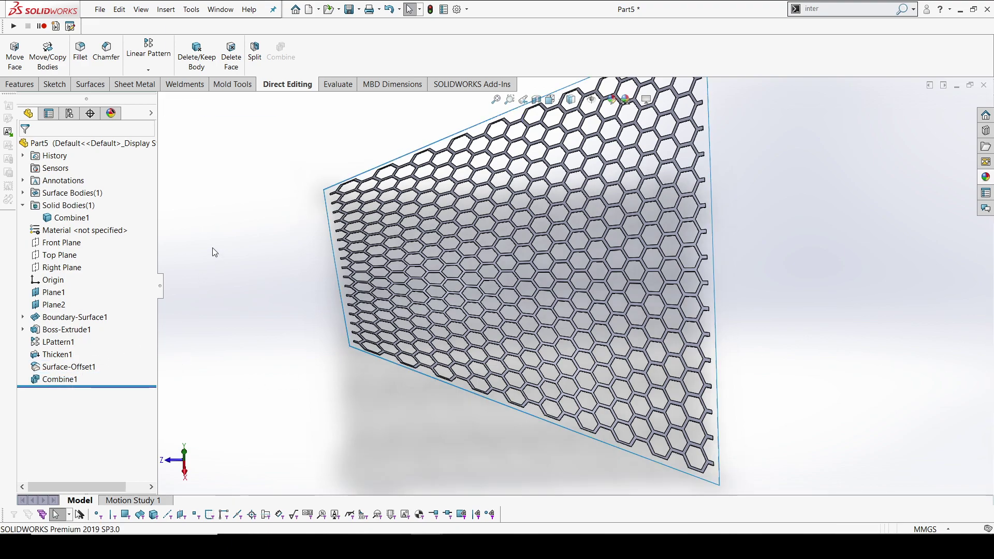
Thicken the offset border surface inward by 5 mm, merging the result with the hexagonal mesh.
{"action": "left_click", "coordinate": [71, 366]}
{"action": "left_click", "coordinate": [19, 84]}
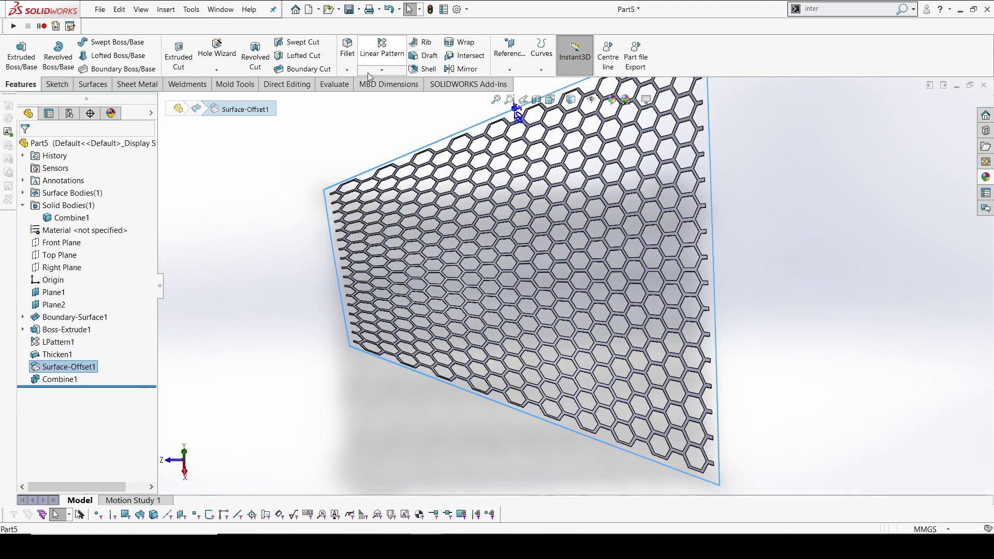
{"action": "left_click", "coordinate": [93, 84]}
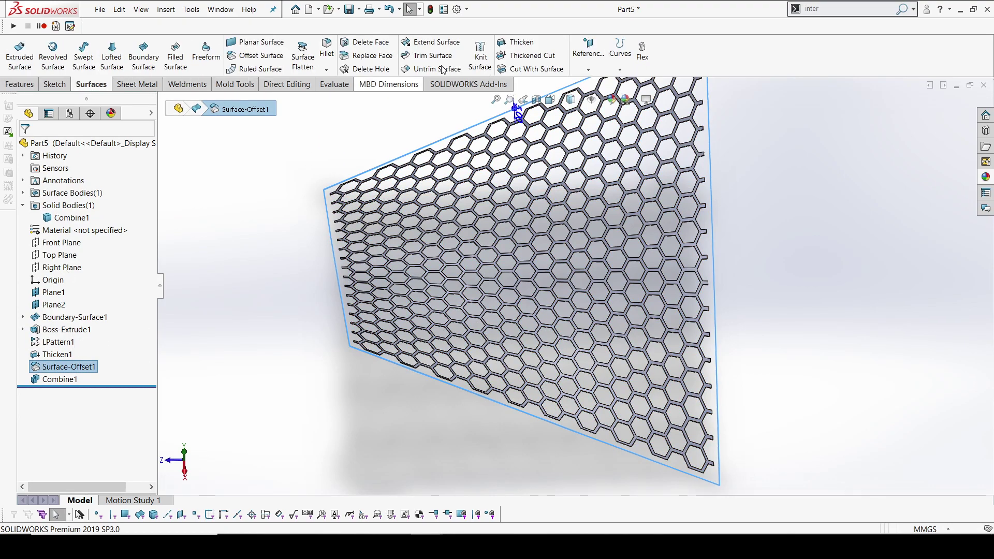
{"action": "left_click", "coordinate": [520, 43]}
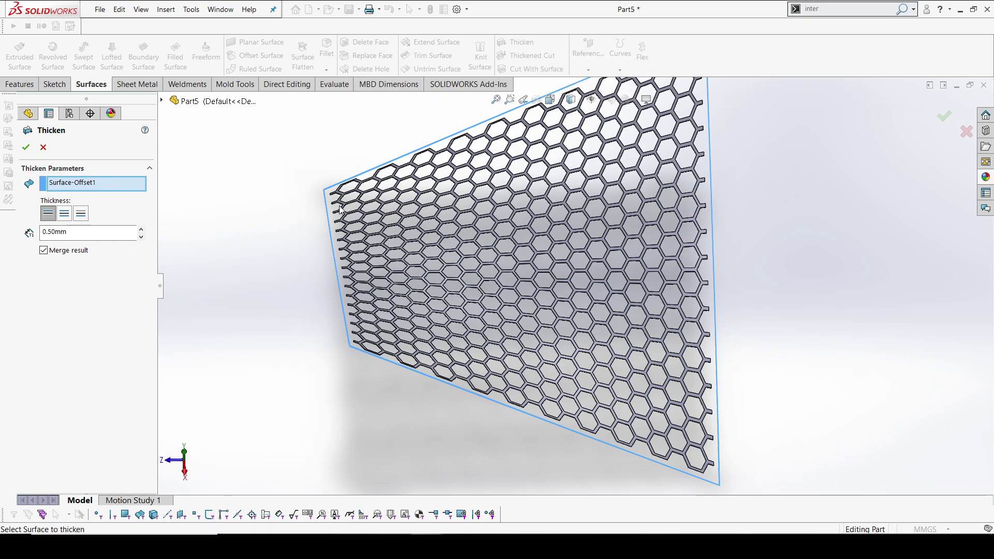
{"action": "scroll", "coordinate": [347, 212], "scroll_direction": "down", "scroll_amount": 8}
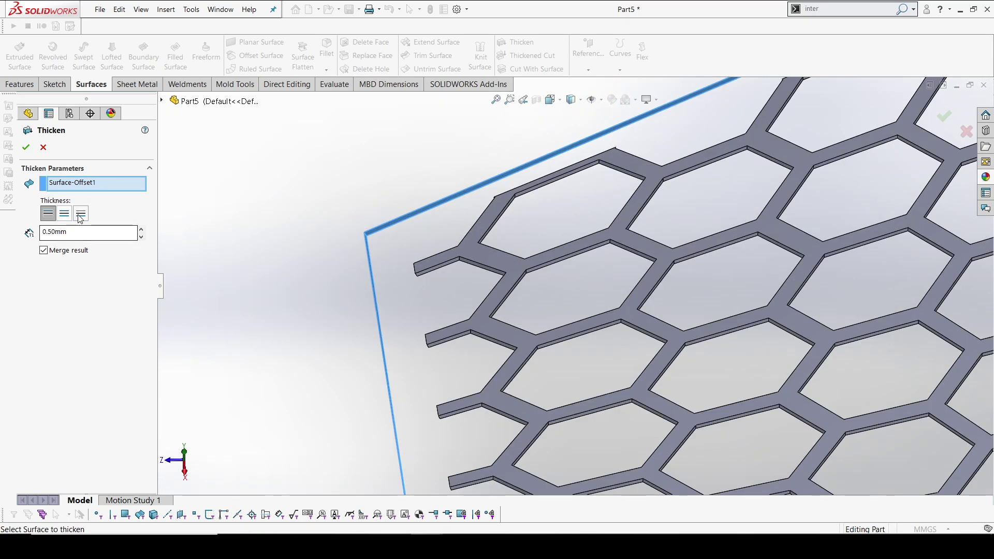
{"action": "left_click", "coordinate": [82, 214]}
{"action": "key", "text": "Tab"}
{"action": "type", "text": "5"}
{"action": "key", "text": "Return"}
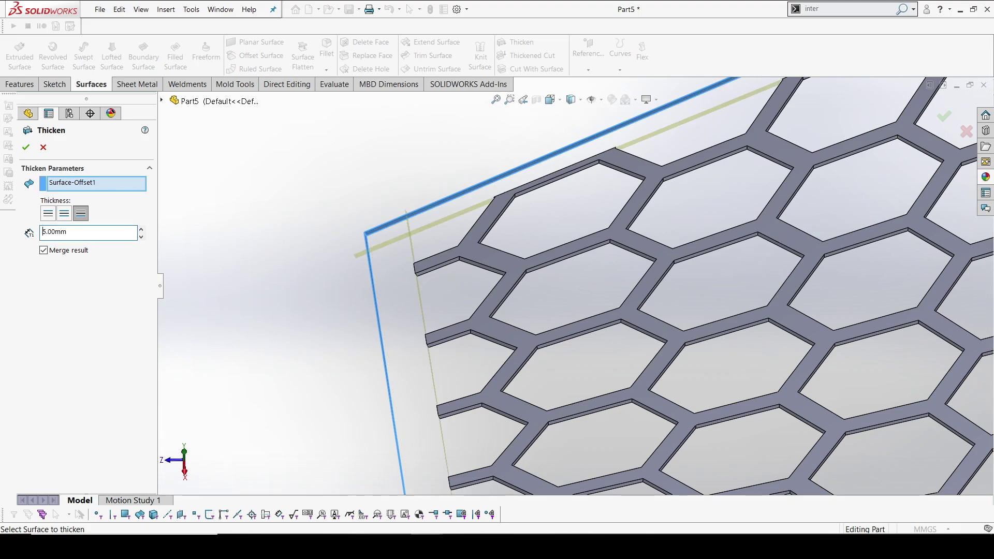
{"action": "left_click", "coordinate": [26, 147]}
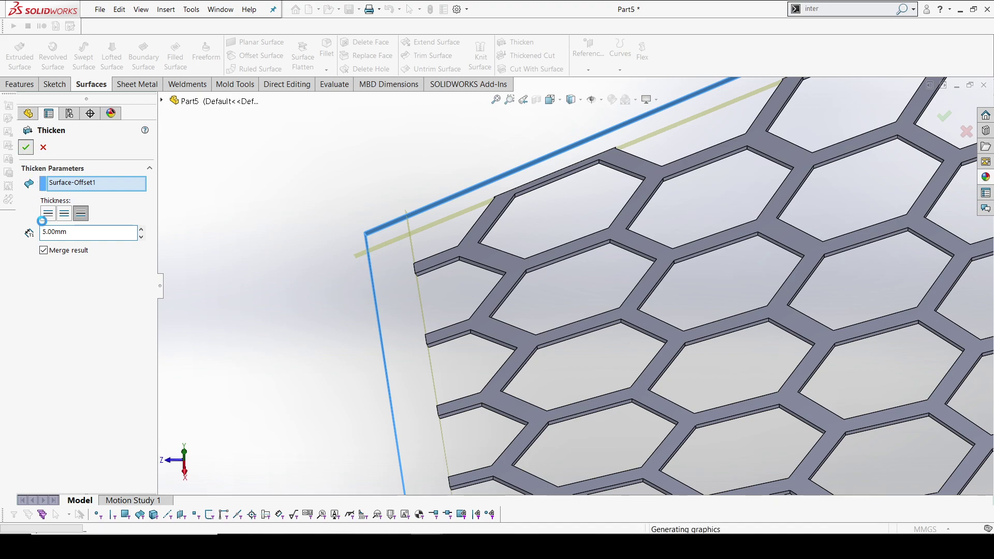
Create a reference axis through the outer vertex at the frame's upper pointed corner, perpendicular to the Top Plane.
{"action": "scroll", "coordinate": [355, 281], "scroll_direction": "up", "scroll_amount": 8}
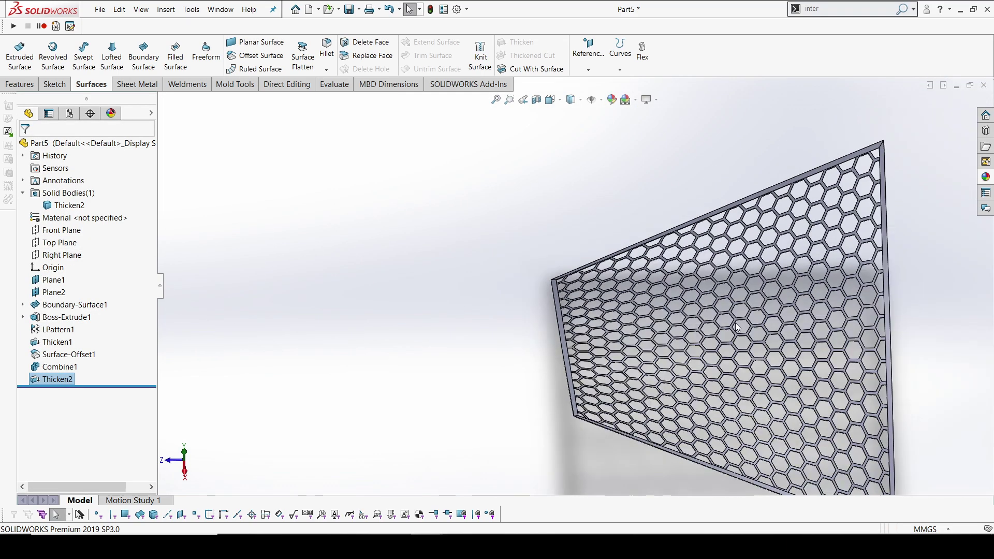
{"action": "middle_click_drag", "start_coordinate": [738, 328], "coordinate": [723, 305]}
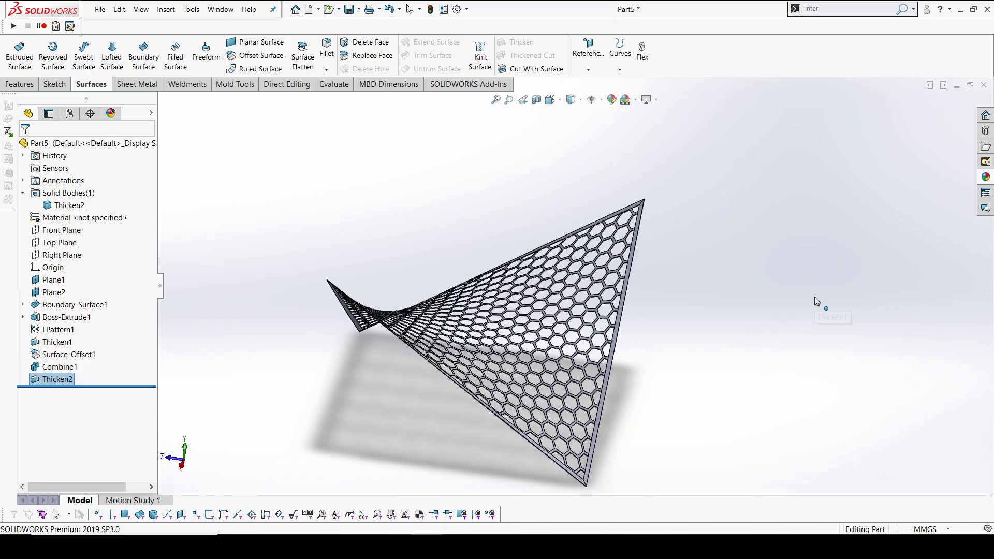
{"action": "middle_click_drag", "start_coordinate": [815, 297], "coordinate": [456, 315]}
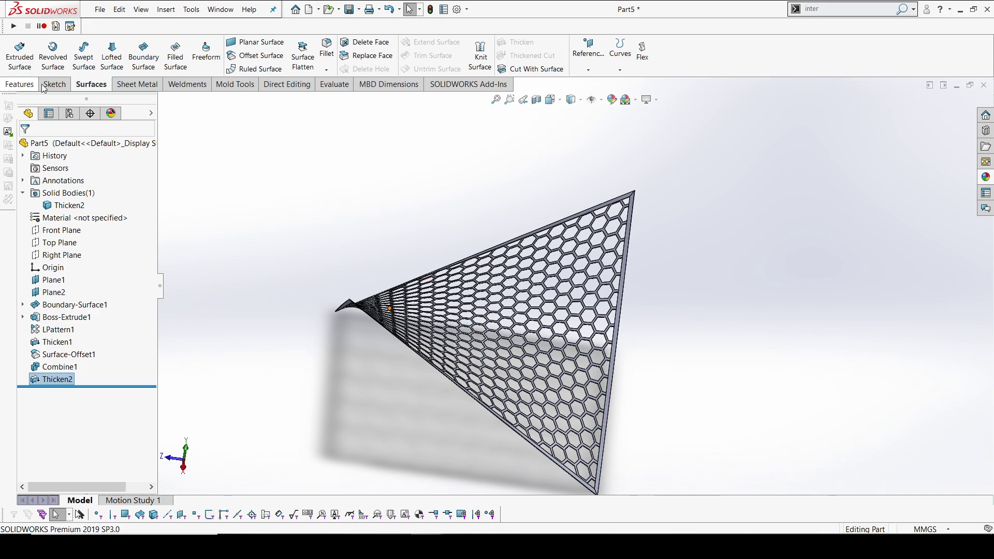
{"action": "left_click", "coordinate": [588, 70]}
{"action": "left_click", "coordinate": [595, 96]}
{"action": "scroll", "coordinate": [638, 214], "scroll_direction": "down", "scroll_amount": 10}
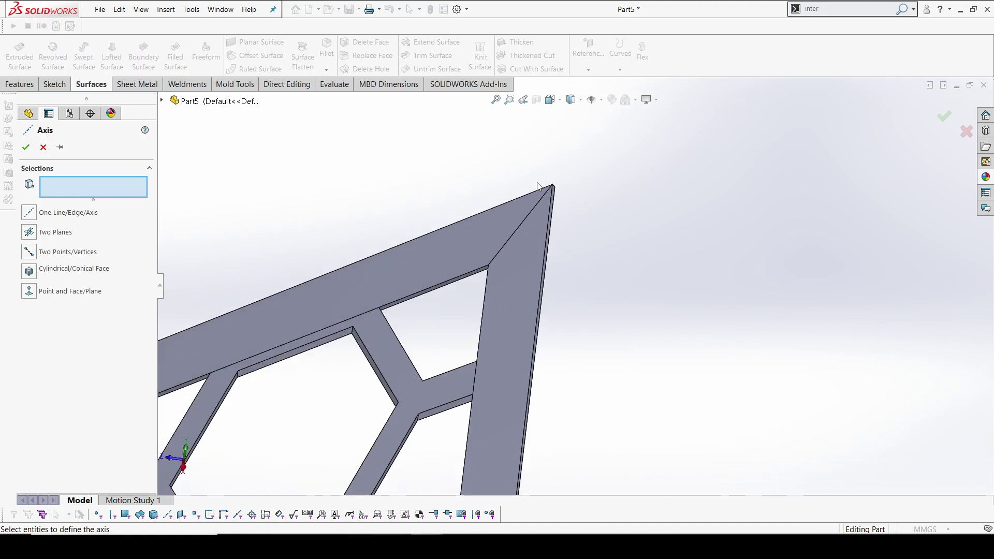
{"action": "scroll", "coordinate": [539, 186], "scroll_direction": "down", "scroll_amount": 3}
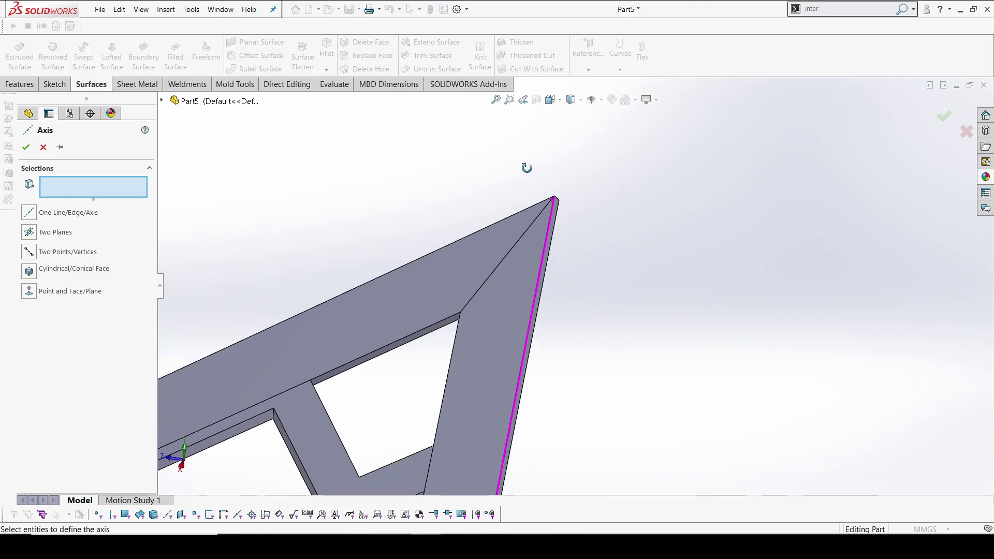
{"action": "left_click", "coordinate": [560, 199]}
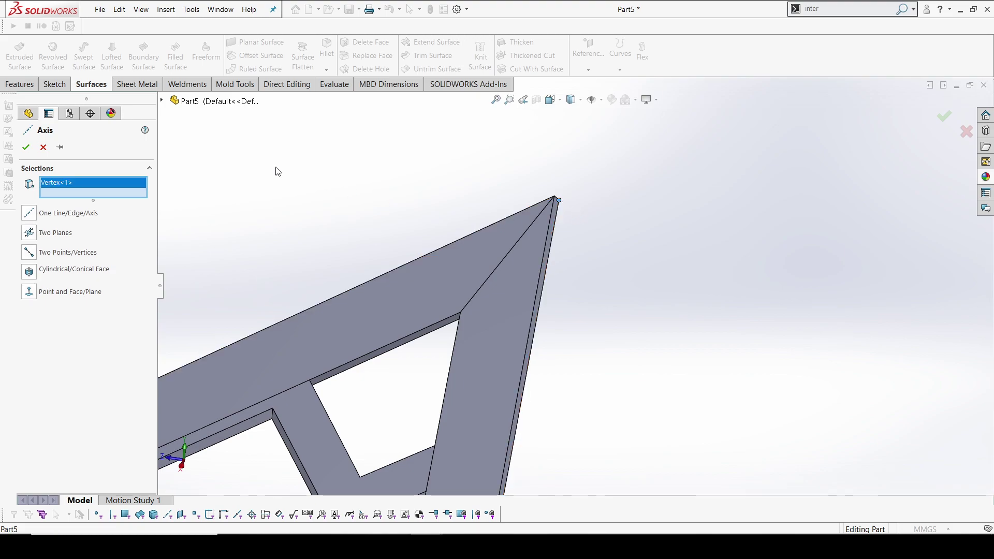
{"action": "left_click", "coordinate": [161, 101]}
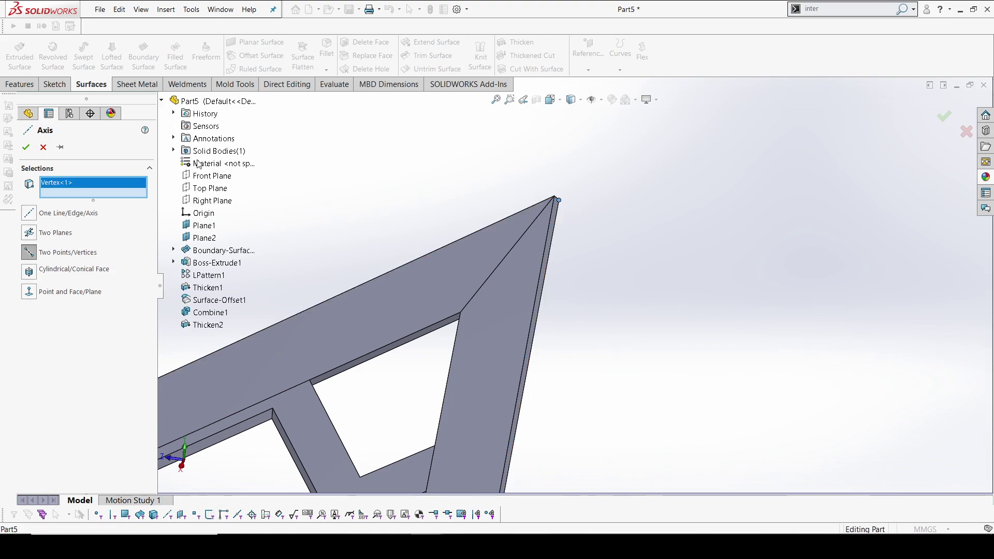
{"action": "left_click", "coordinate": [209, 191]}
{"action": "left_click", "coordinate": [25, 148]}
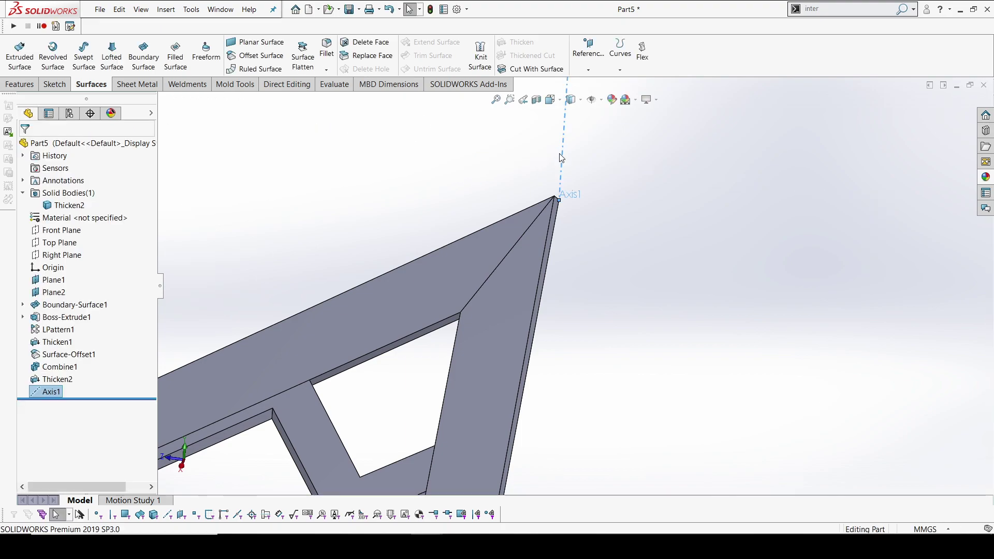
Circular-pattern the framed mesh body around the corner axis with 4 equally spaced instances over 360 degrees.
{"action": "left_click", "coordinate": [283, 86]}
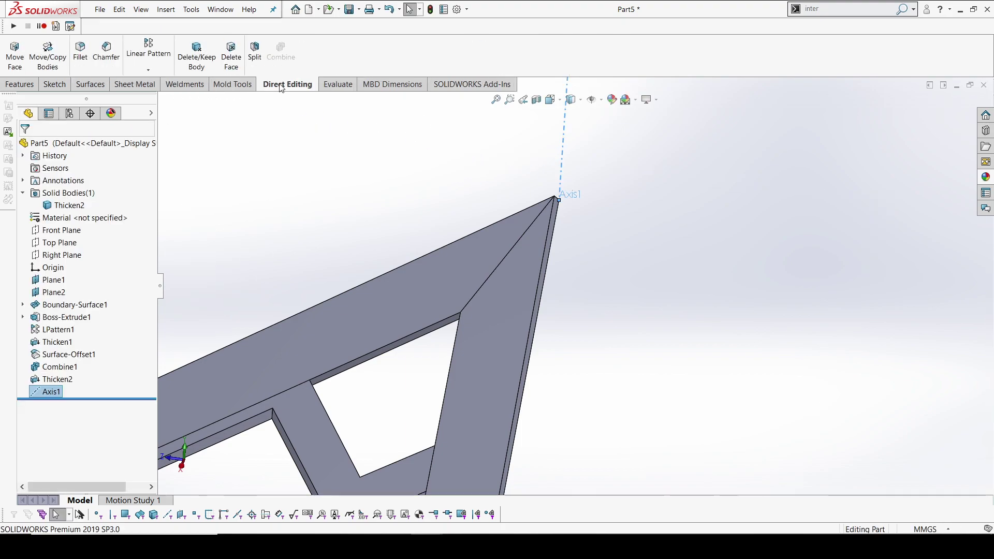
{"action": "left_click", "coordinate": [150, 70]}
{"action": "left_click", "coordinate": [152, 98]}
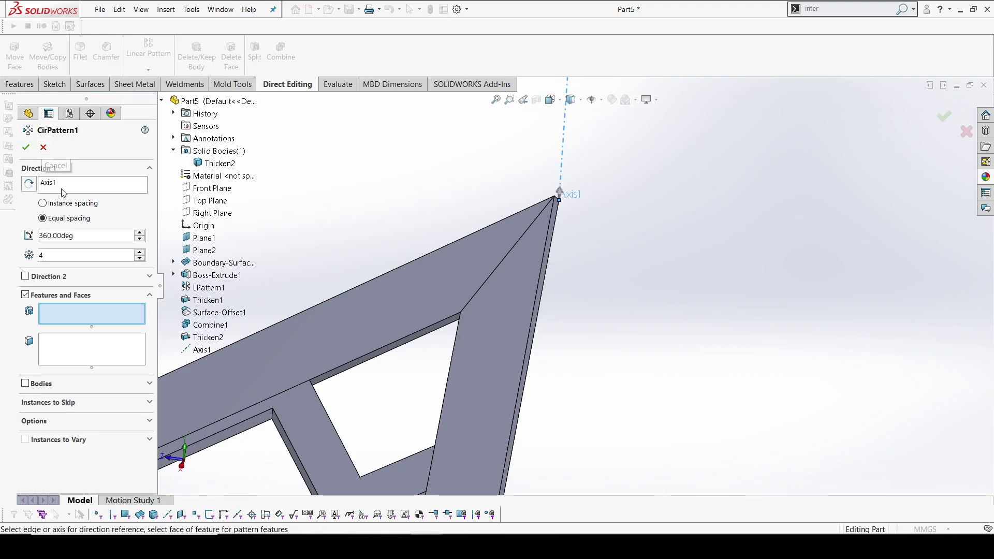
{"action": "left_click", "coordinate": [63, 187]}
{"action": "left_click", "coordinate": [38, 385]}
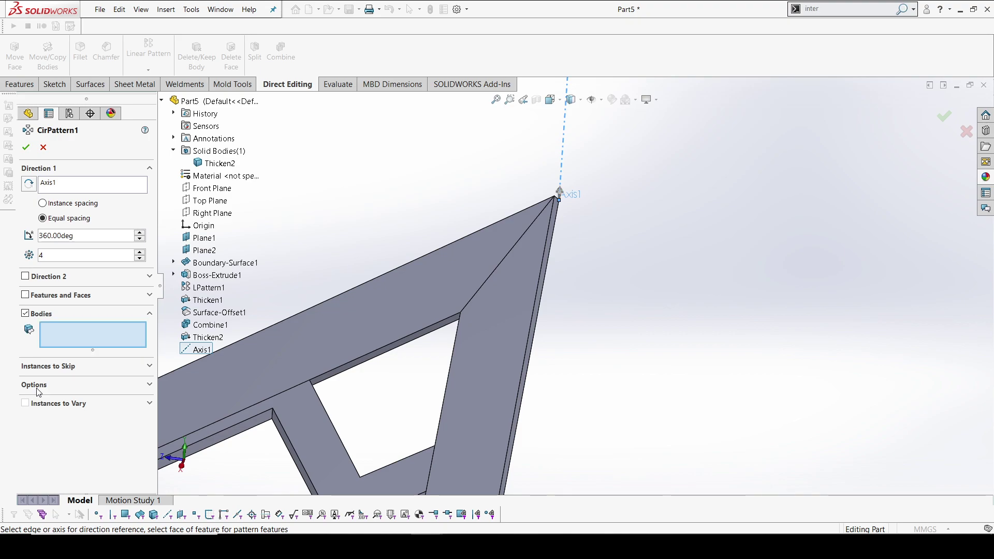
{"action": "left_click", "coordinate": [481, 263]}
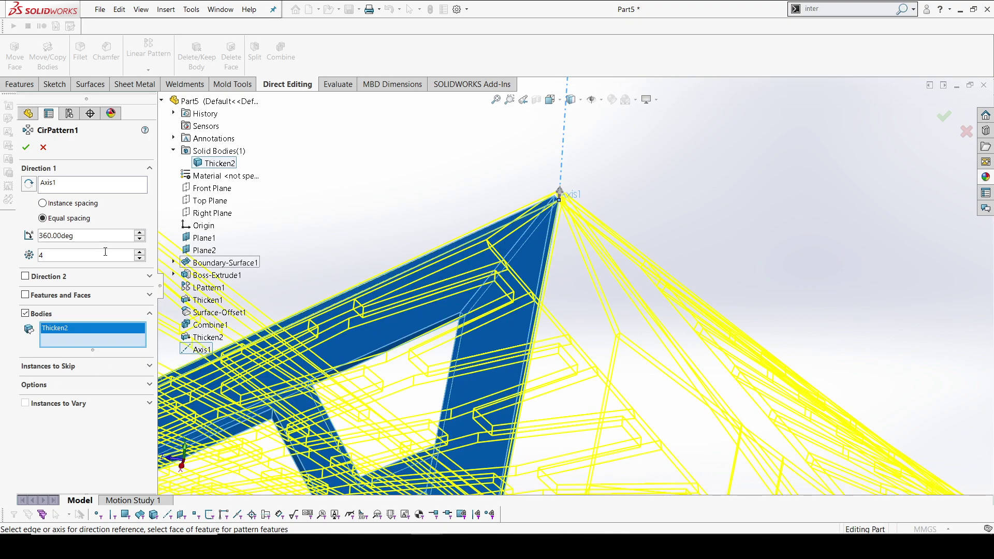
{"action": "scroll", "coordinate": [629, 232], "scroll_direction": "up", "scroll_amount": 8}
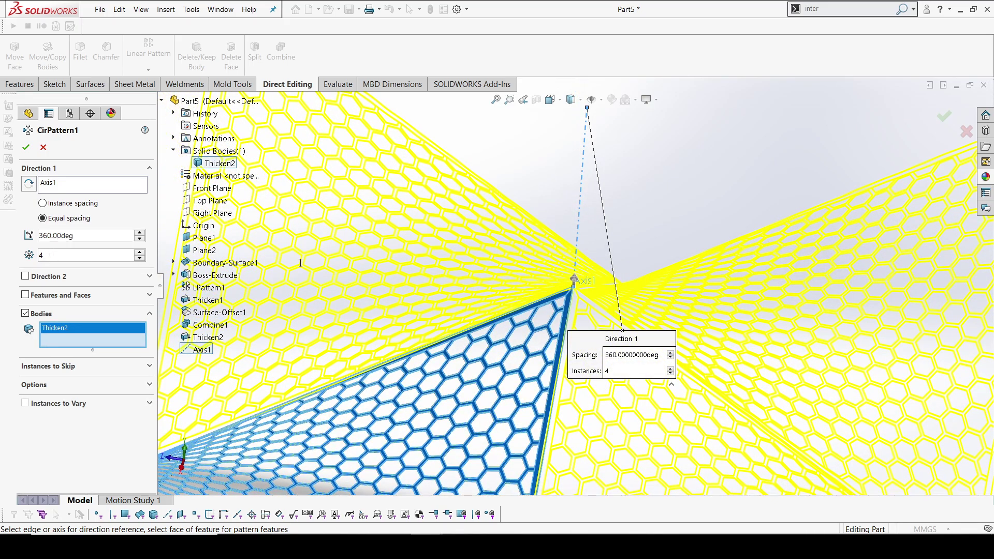
{"action": "key", "text": "f"}
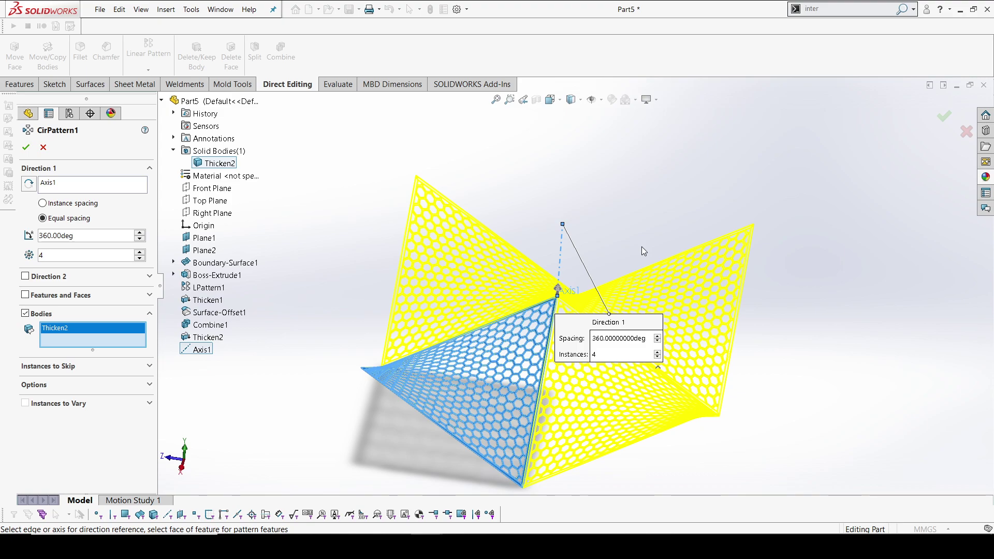
{"action": "left_click", "coordinate": [25, 147]}
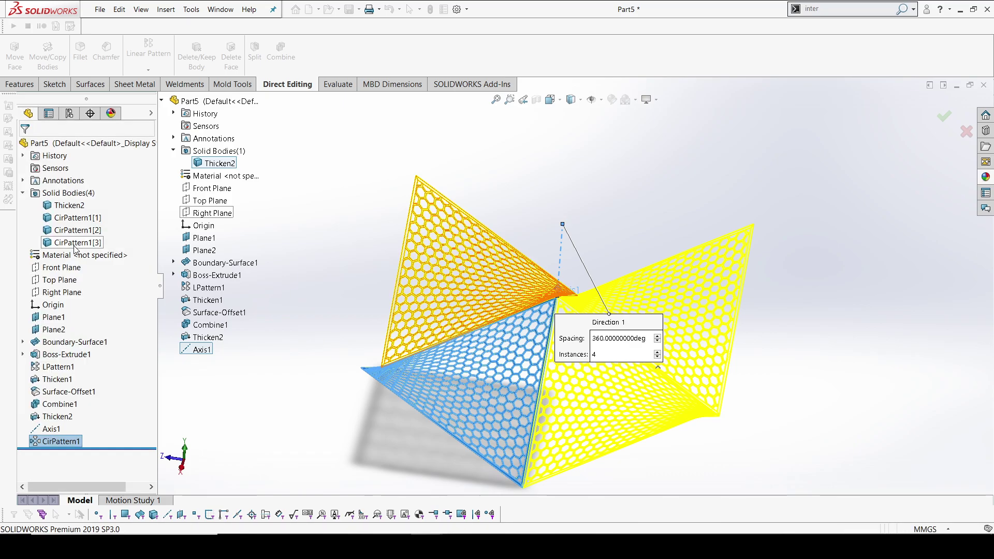
Hide the reference axis from the display and inspect the patterned mesh canopy from several angles.
{"action": "middle_click_drag", "start_coordinate": [505, 217], "coordinate": [575, 133]}
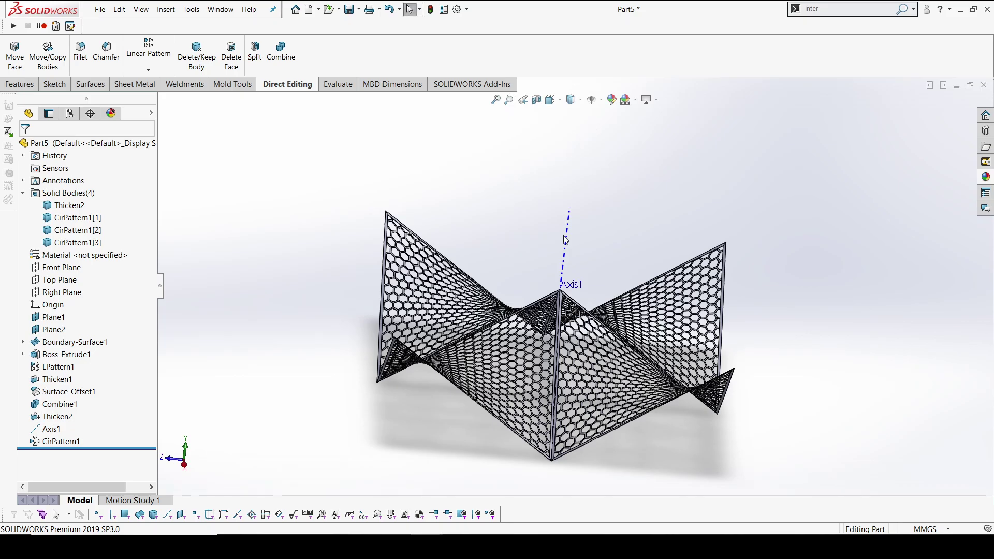
{"action": "left_click", "coordinate": [593, 100]}
{"action": "middle_click_drag", "start_coordinate": [604, 225], "coordinate": [537, 289]}
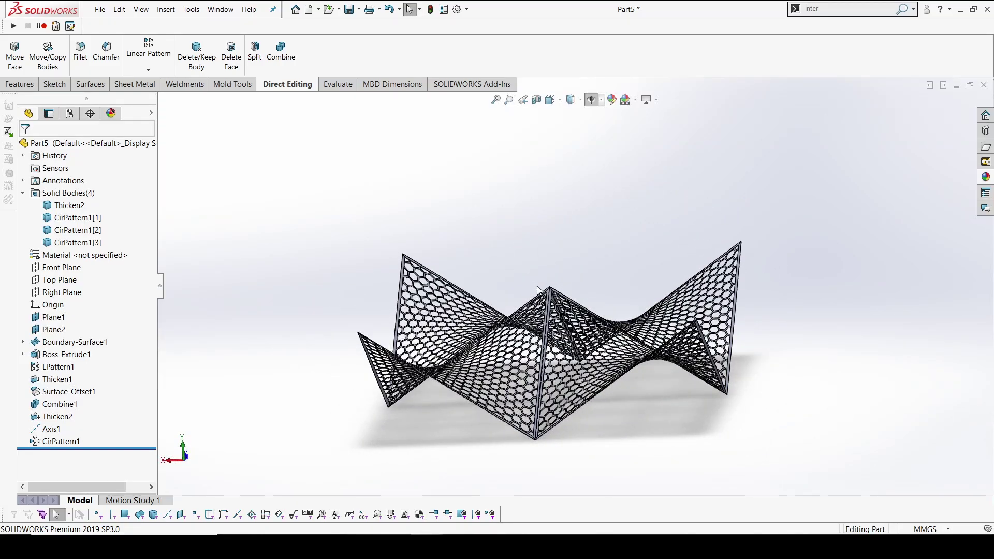
{"action": "middle_click_drag", "start_coordinate": [537, 289], "coordinate": [332, 336]}
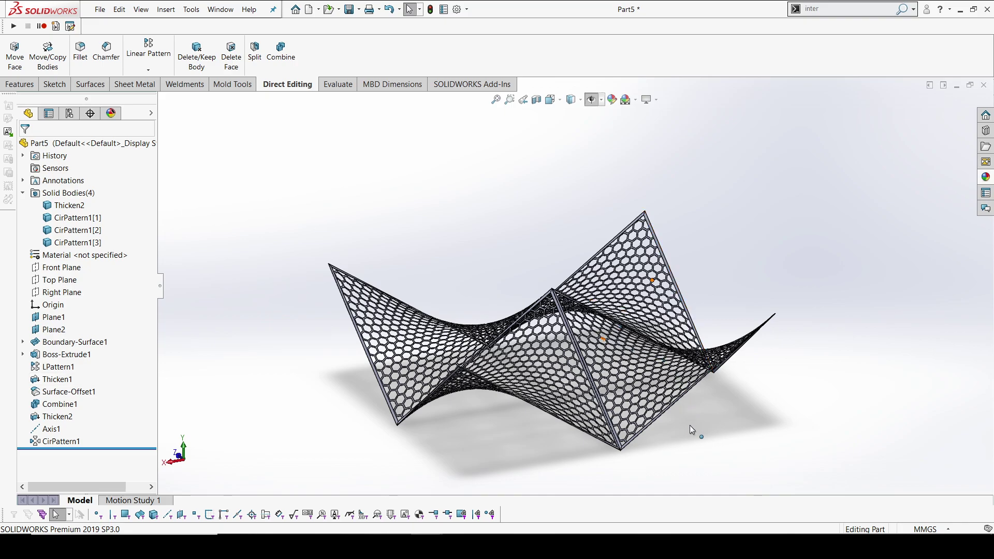
{"action": "middle_click_drag", "start_coordinate": [676, 379], "coordinate": [681, 318]}
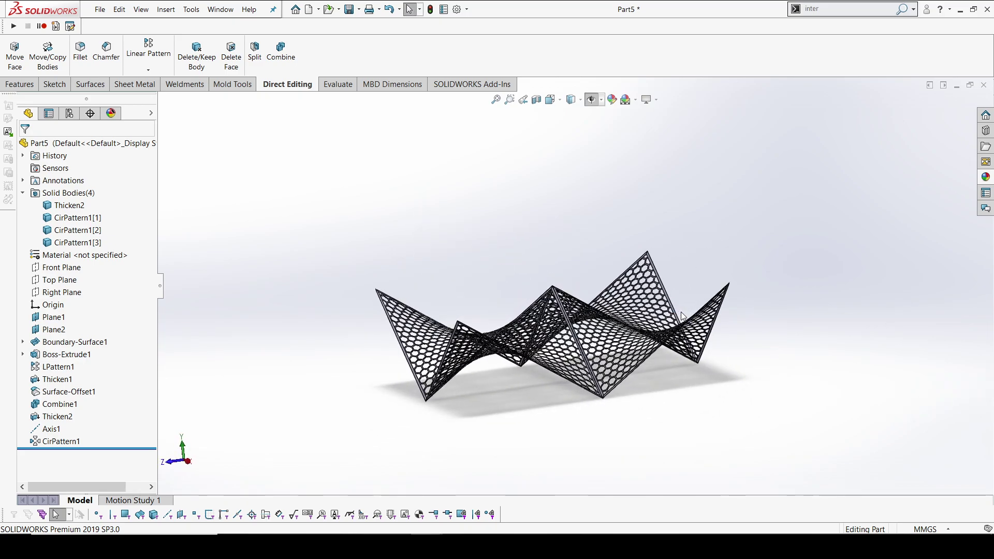